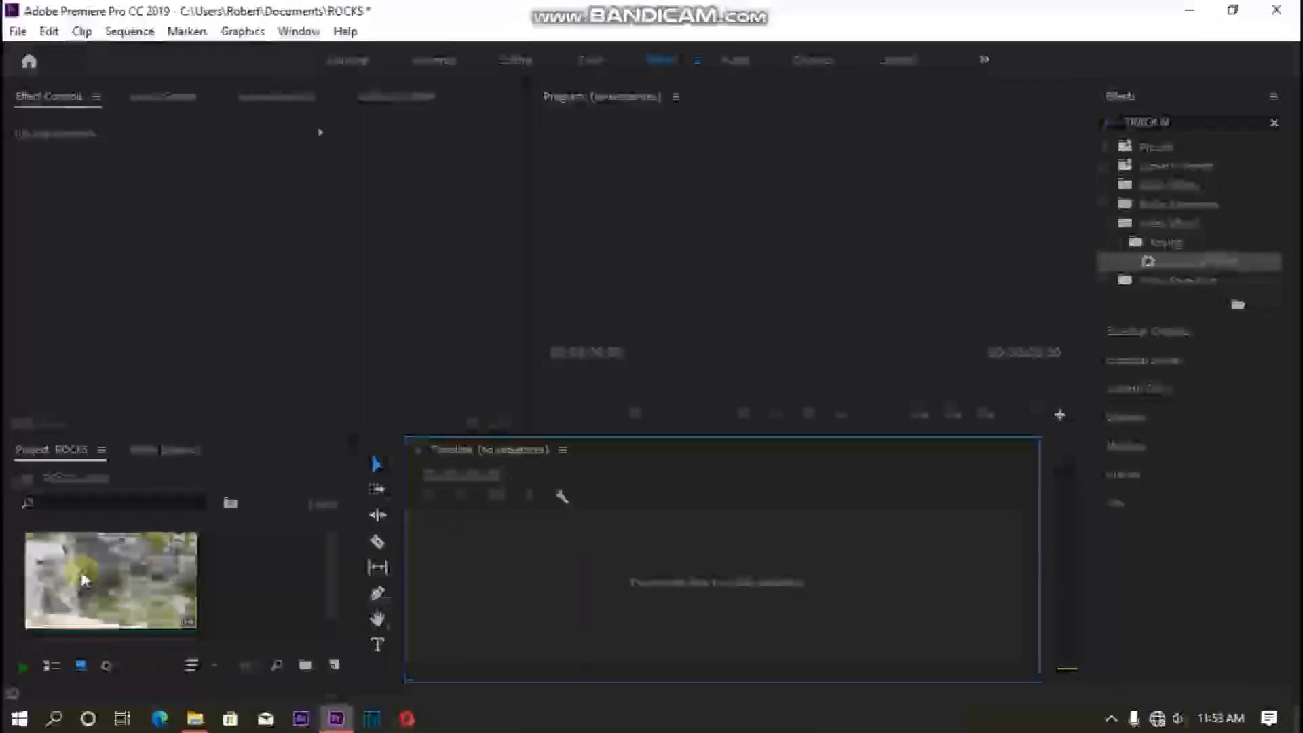
# - Create a sequence from the MVI_3149 clip in the timeline and preview its playback
pyautogui.click(101, 584)
pyautogui.moveTo(239, 616); pyautogui.dragTo(471, 573)
pyautogui.click(754, 579)
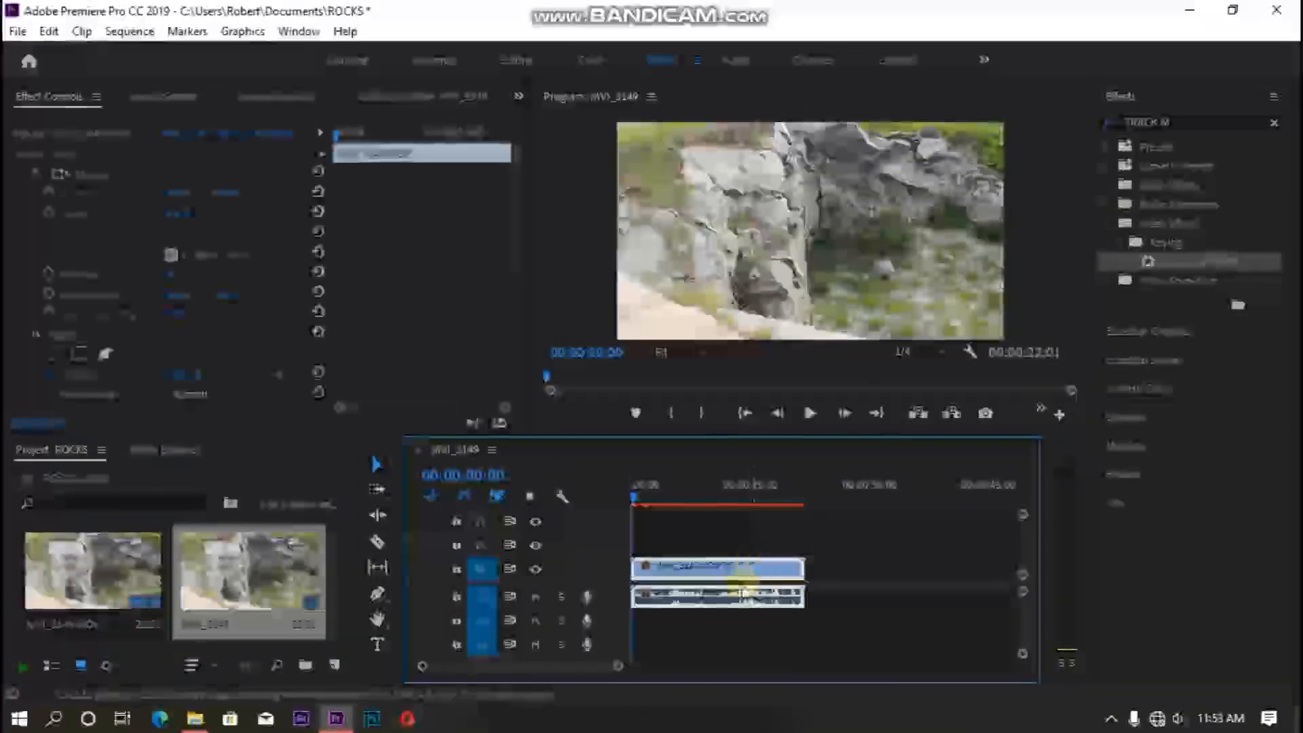
pyautogui.press('space')
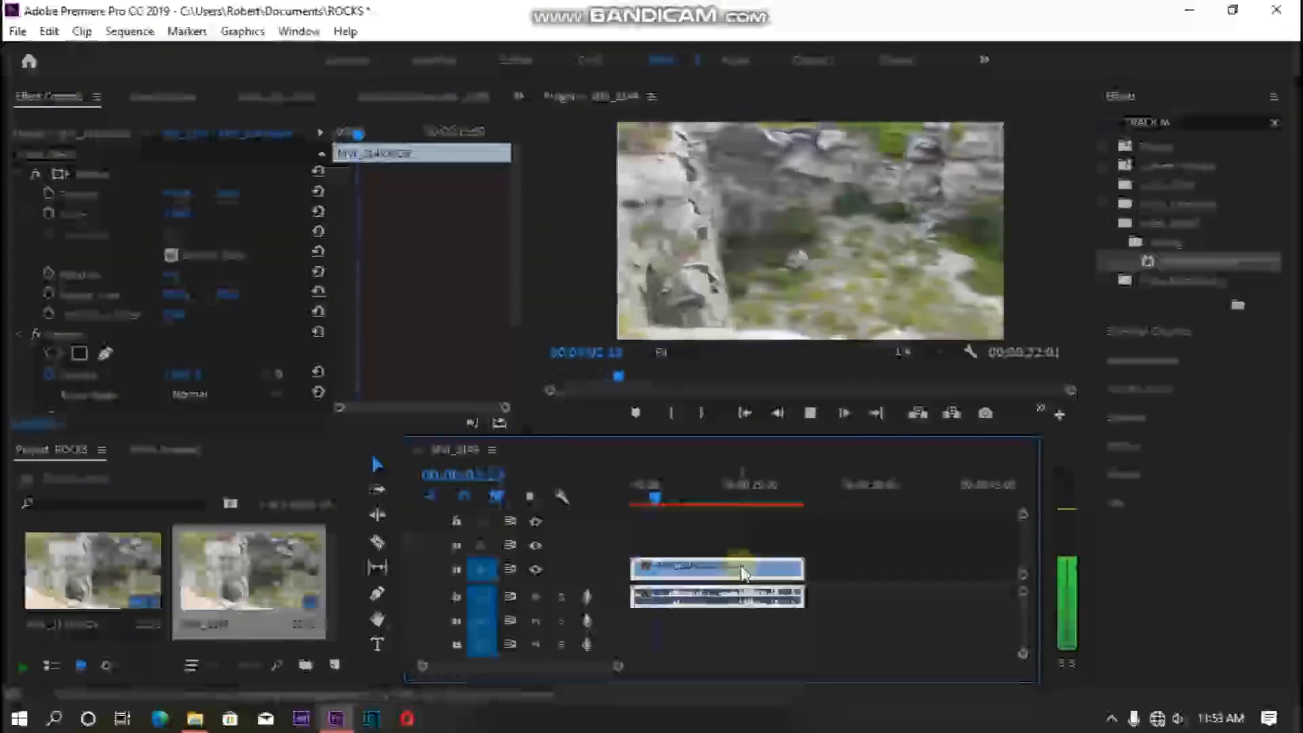
pyautogui.press('space')
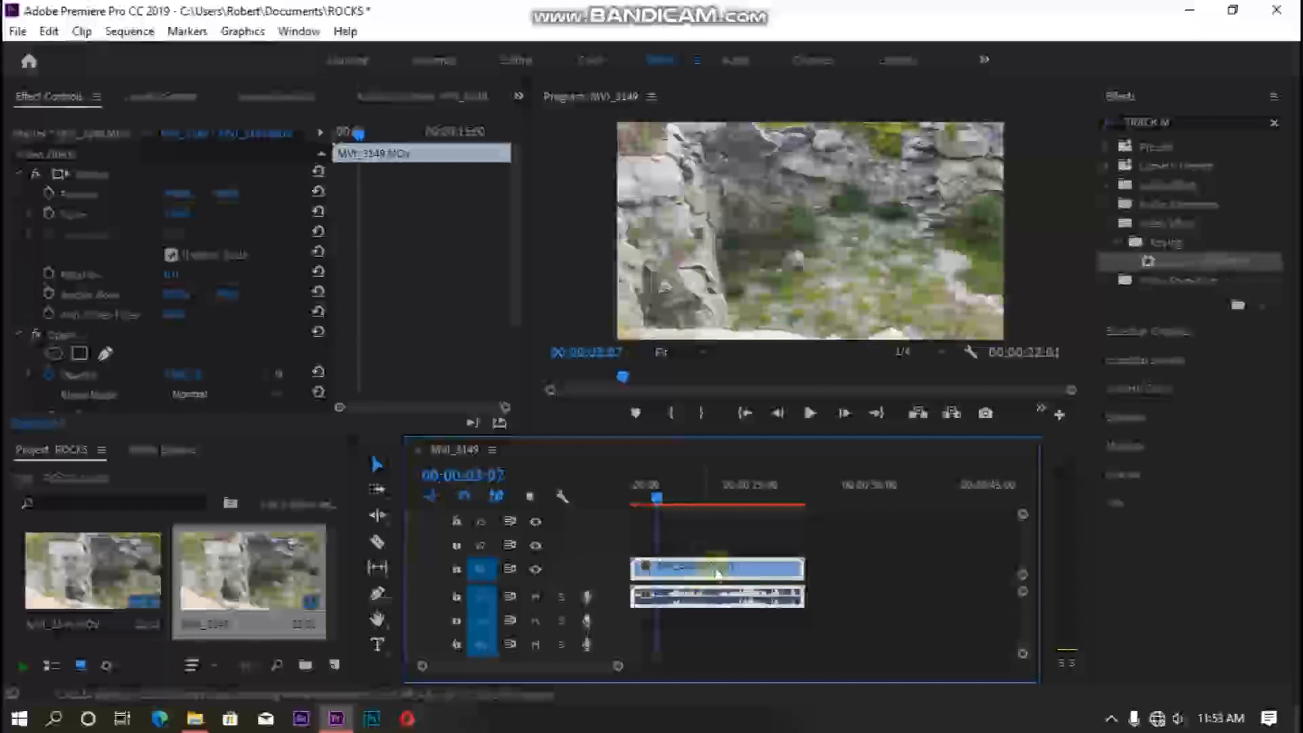
# - Unlink the clip's audio from its video and delete the audio part
pyautogui.rightClick(717, 572)
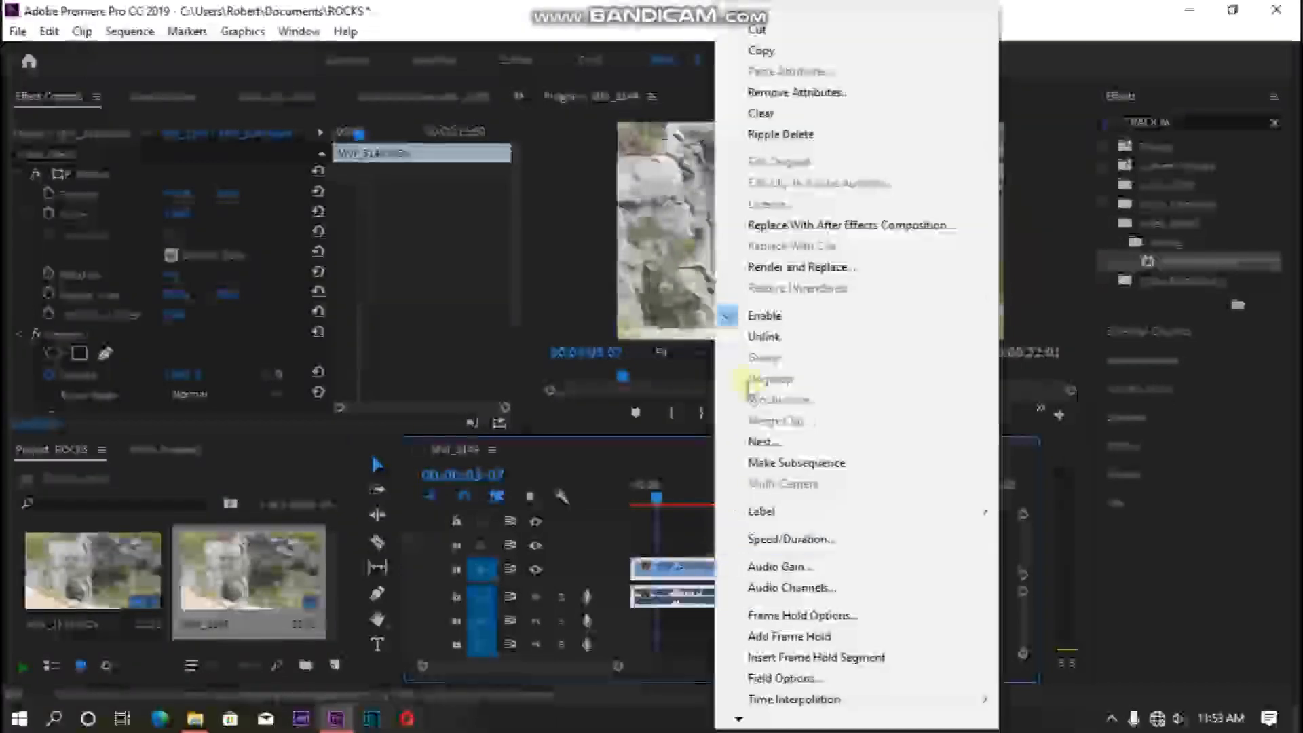
pyautogui.click(760, 333)
pyautogui.click(764, 589)
pyautogui.press('Delete')
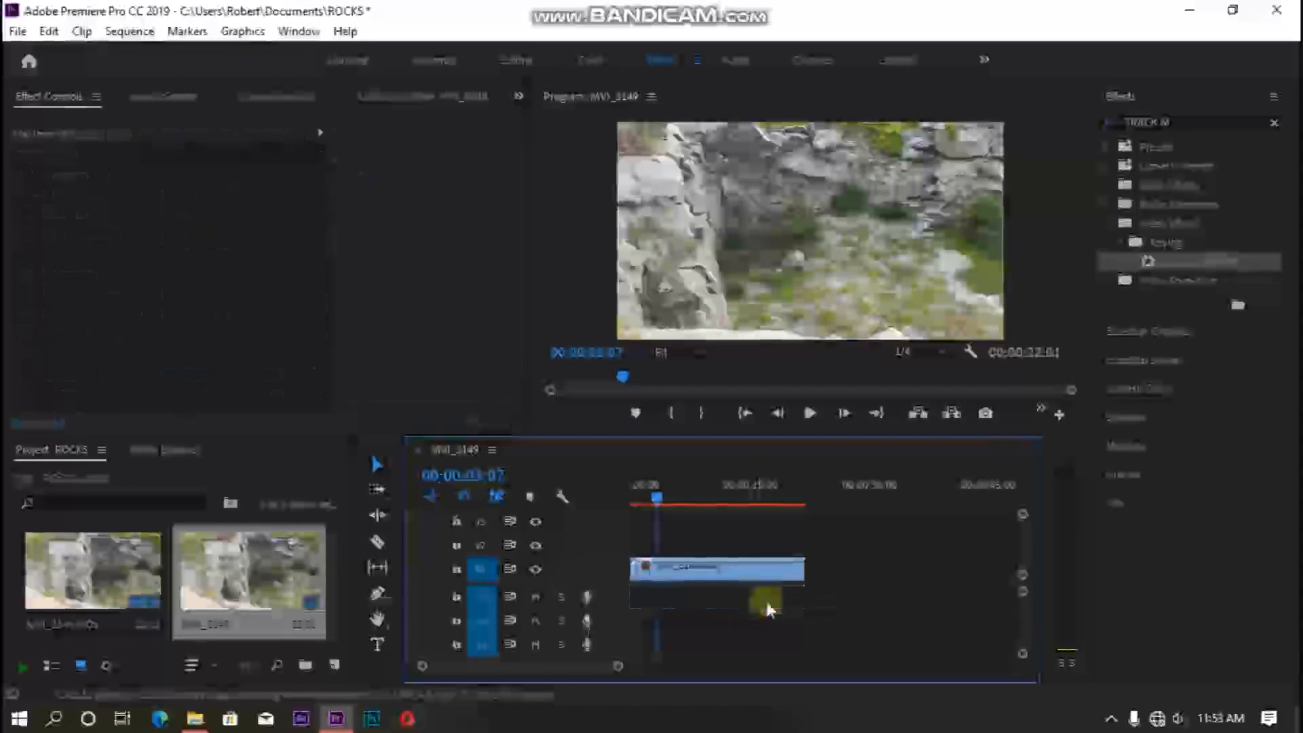
# - Return the playhead to the start and add a title reading THE ROCKS over the video with the Type tool
pyautogui.click(764, 573)
pyautogui.moveTo(656, 496); pyautogui.dragTo(599, 498)
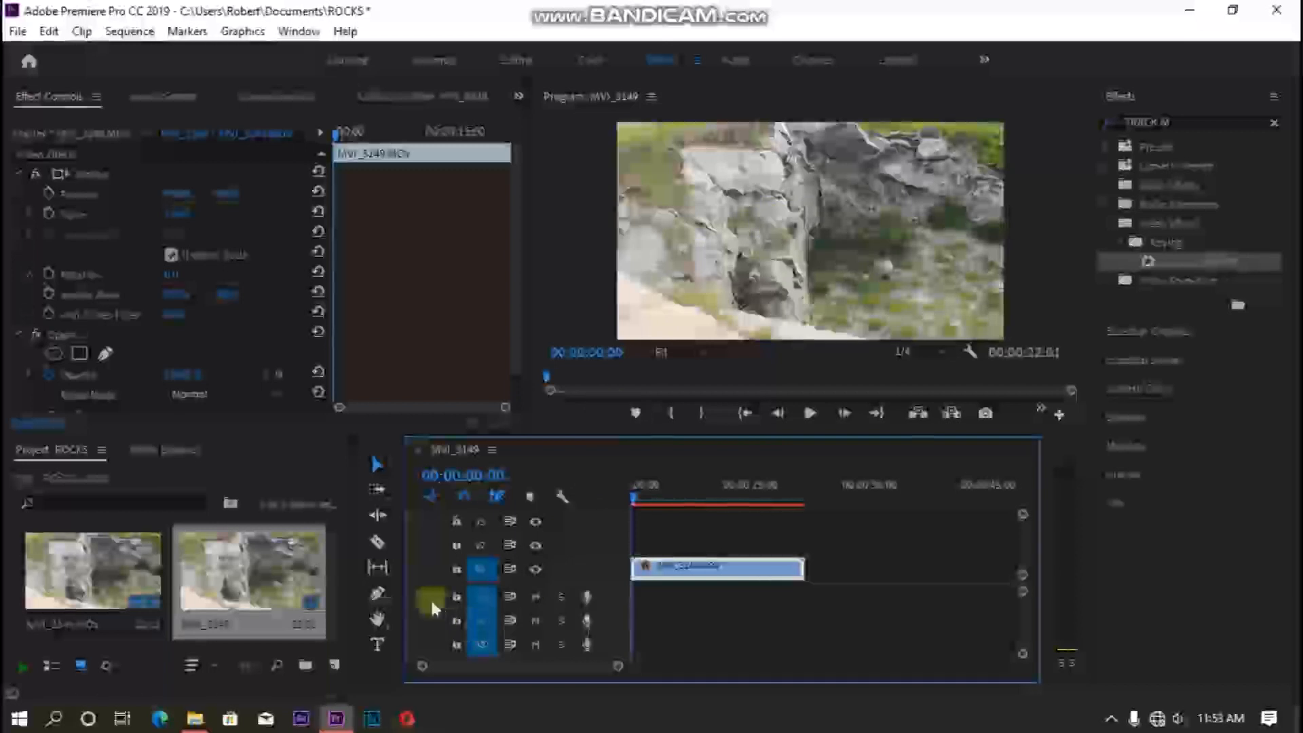
pyautogui.click(373, 643)
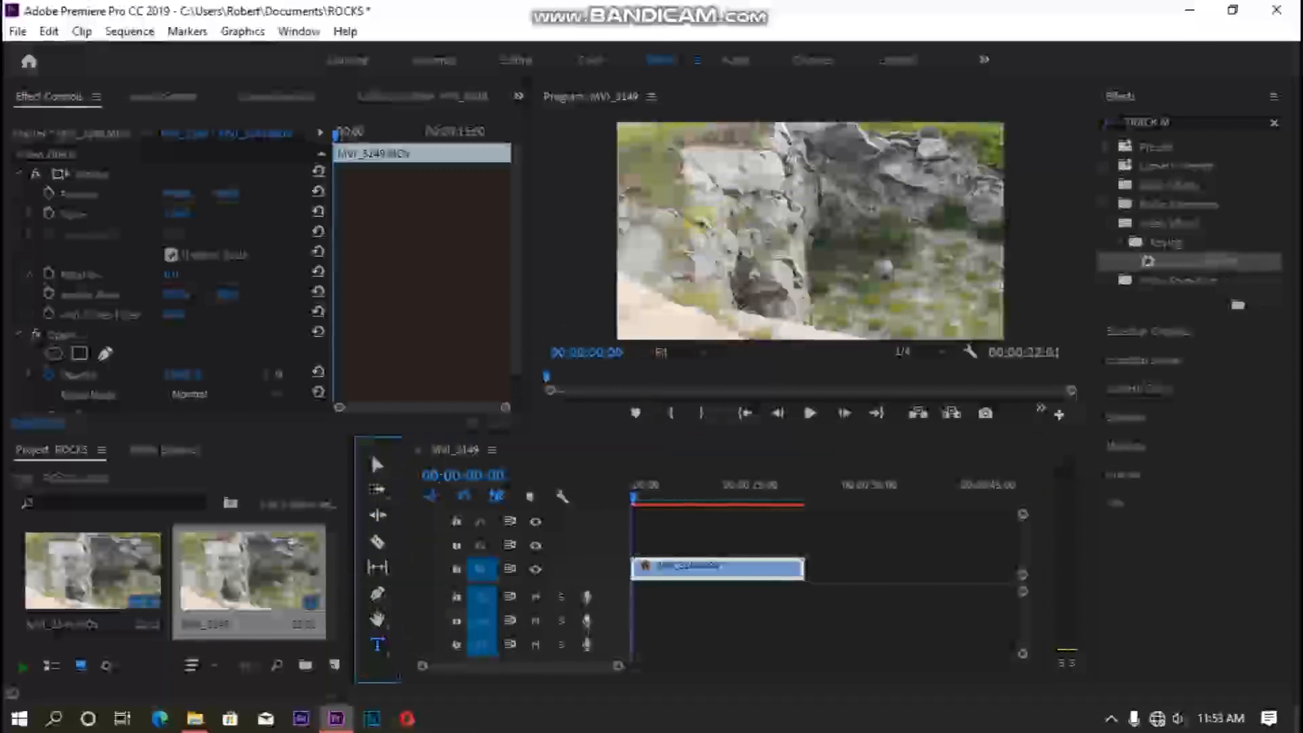
pyautogui.click(720, 203)
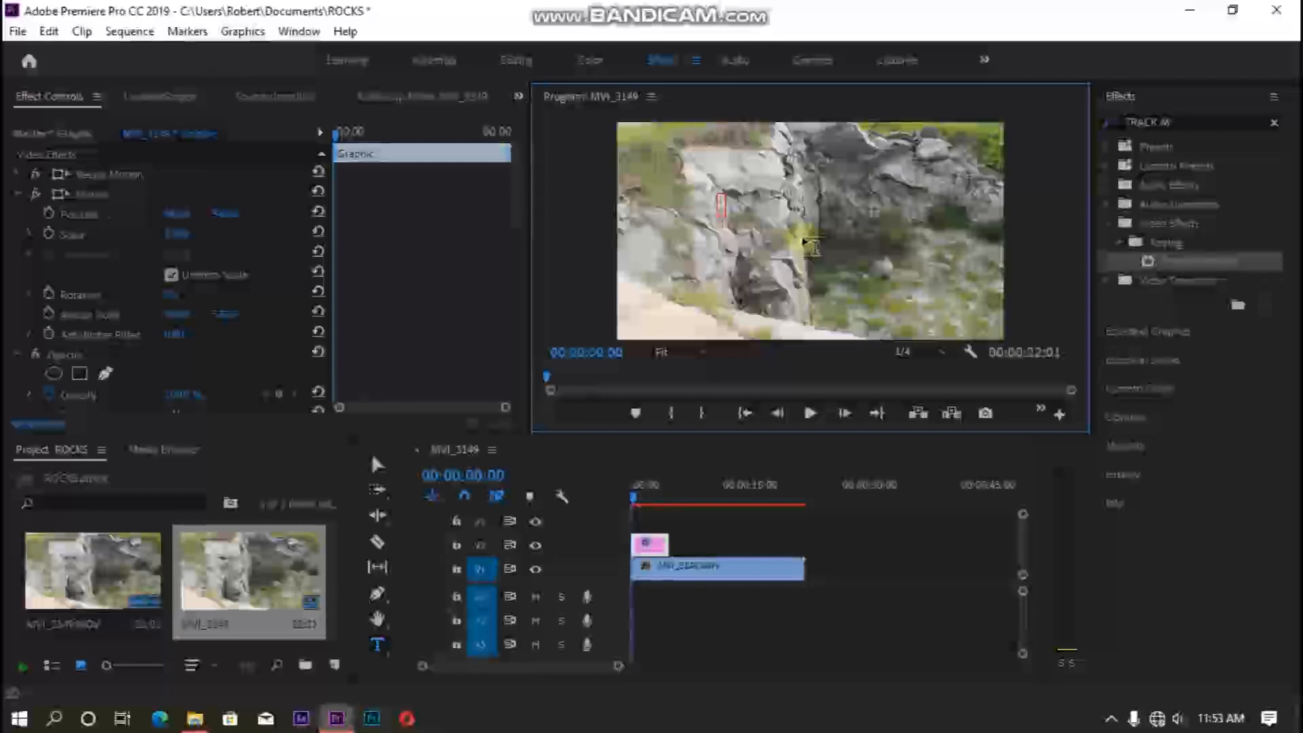
pyautogui.write('ROCKS')
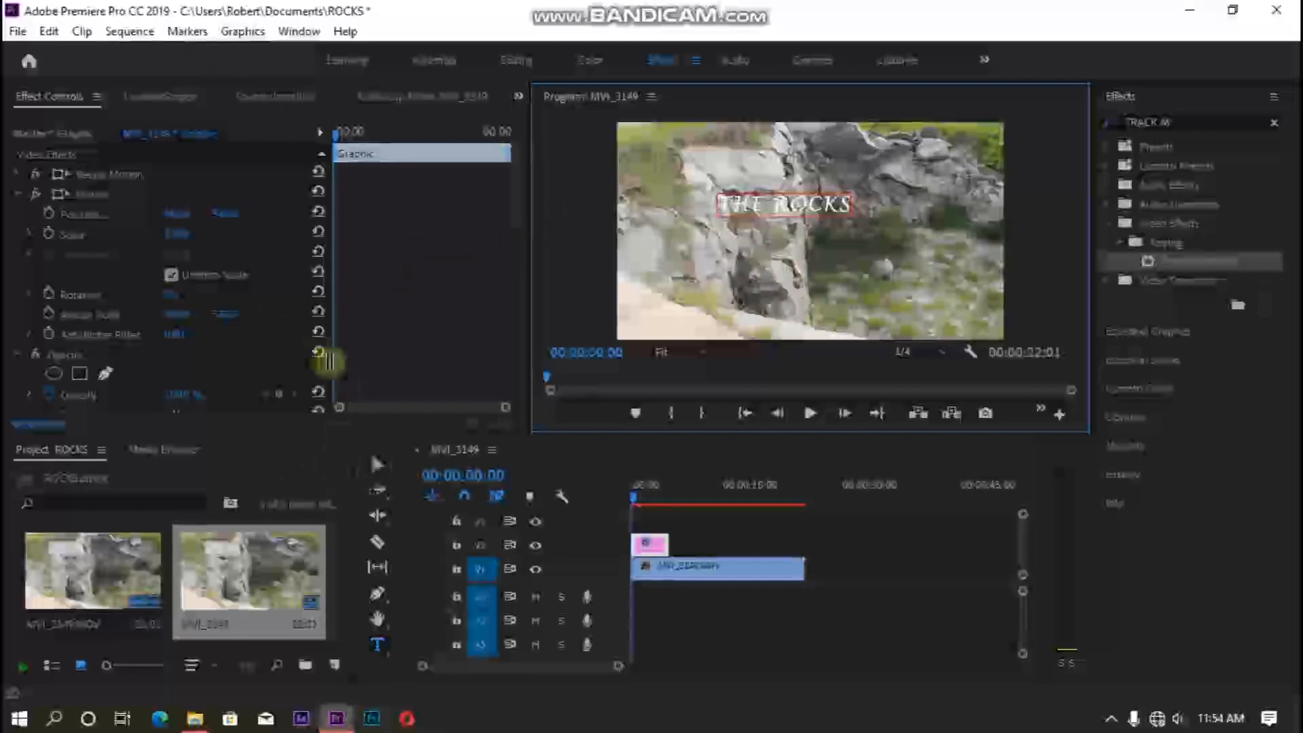
# - Enlarge the THE ROCKS title in the program monitor so it spans most of the frame
pyautogui.scroll(-5, 283, 307)
pyautogui.scroll(-4, 198, 339)
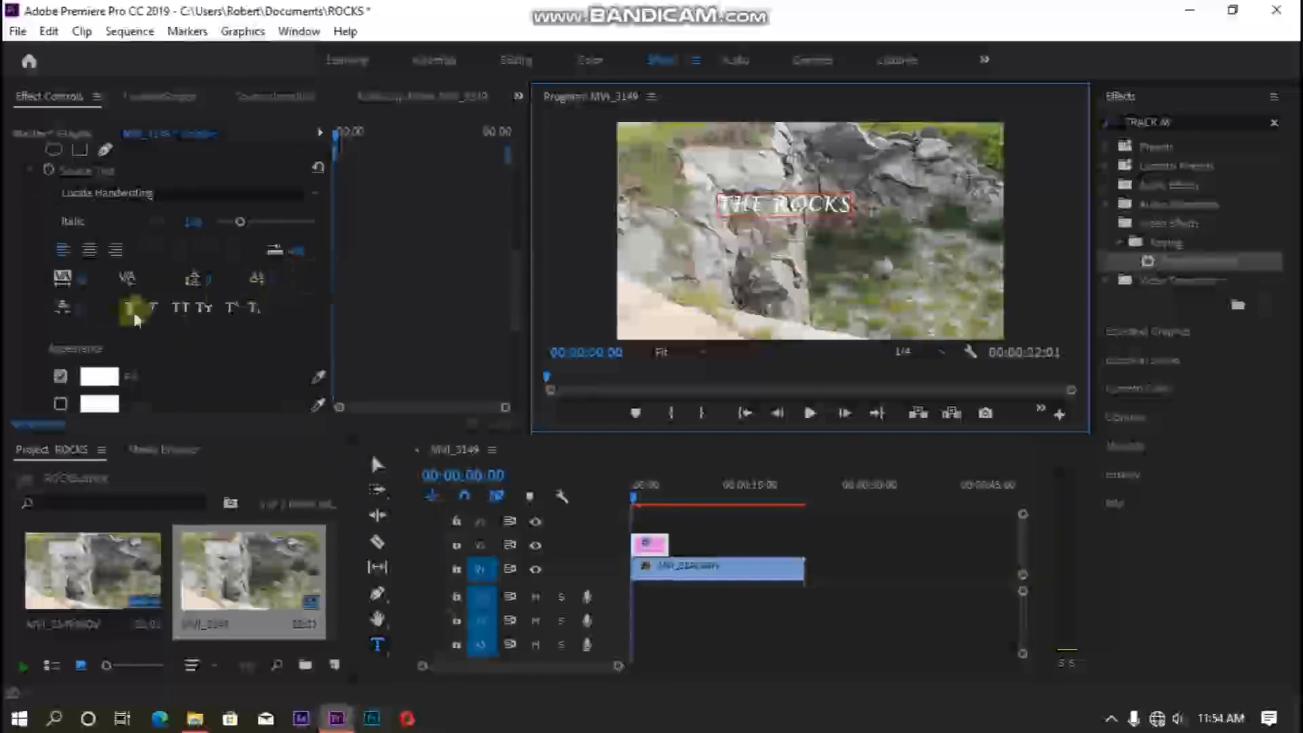
pyautogui.scroll(-1, 151, 291)
pyautogui.scroll(-4, 148, 313)
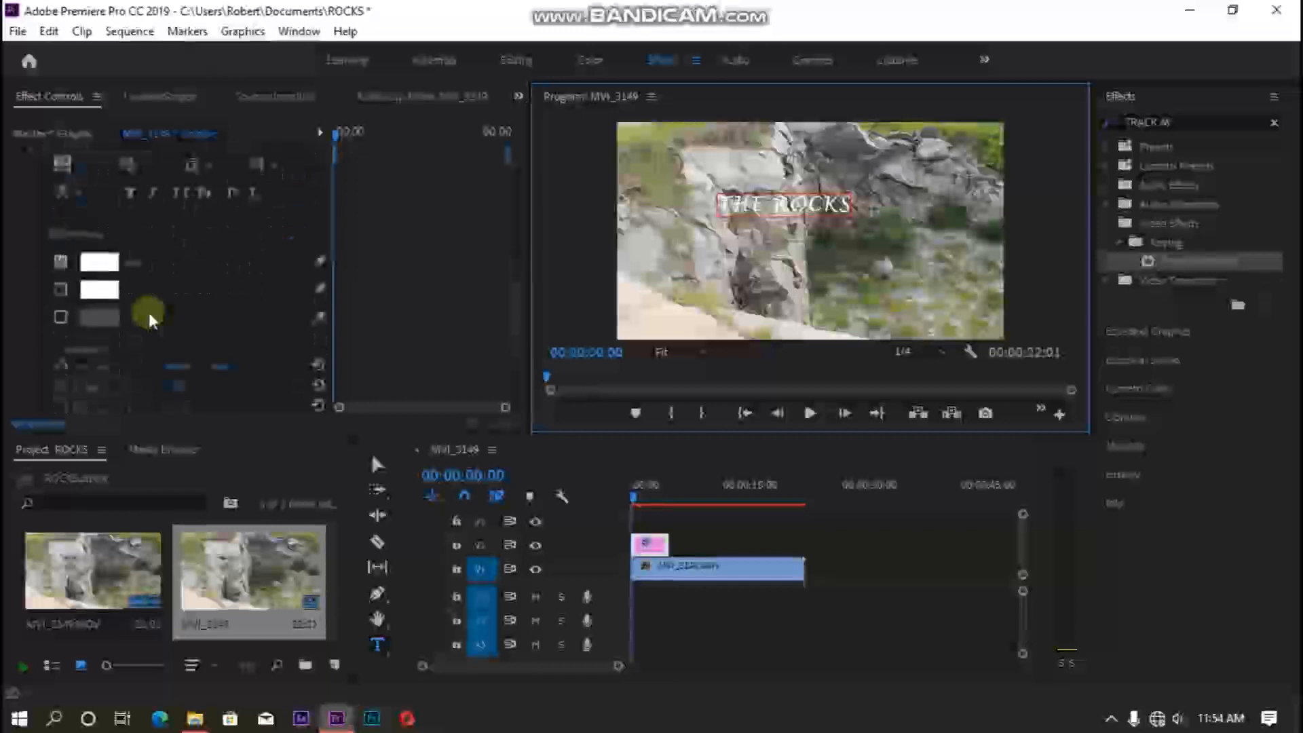
pyautogui.scroll(6, 149, 312)
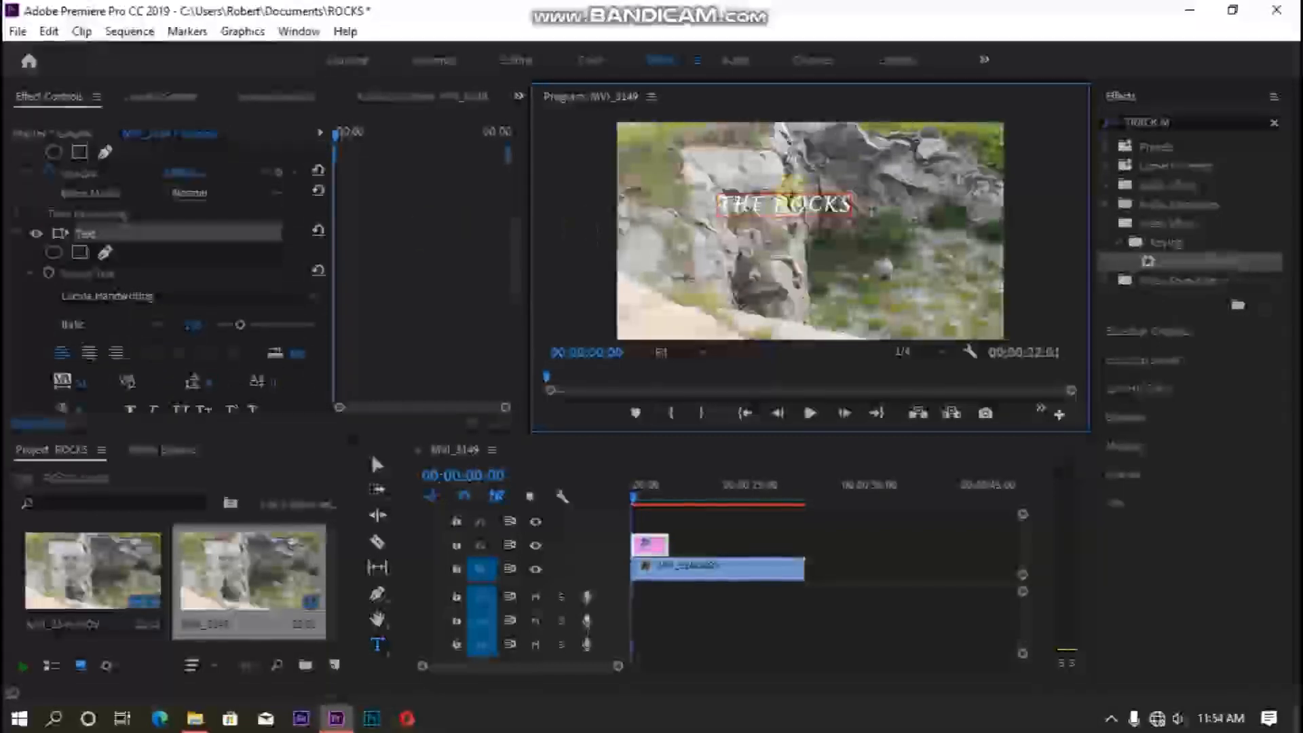
pyautogui.click(376, 464)
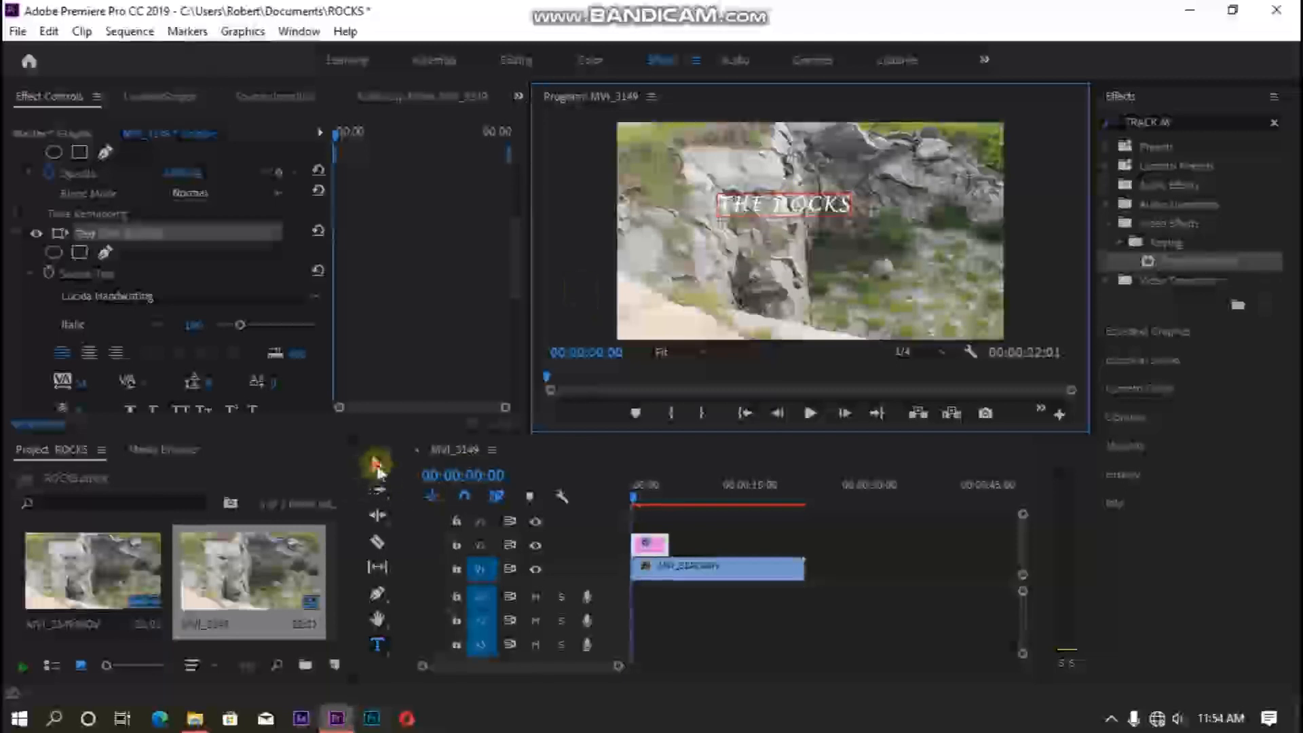
pyautogui.moveTo(852, 215); pyautogui.dragTo(895, 252)
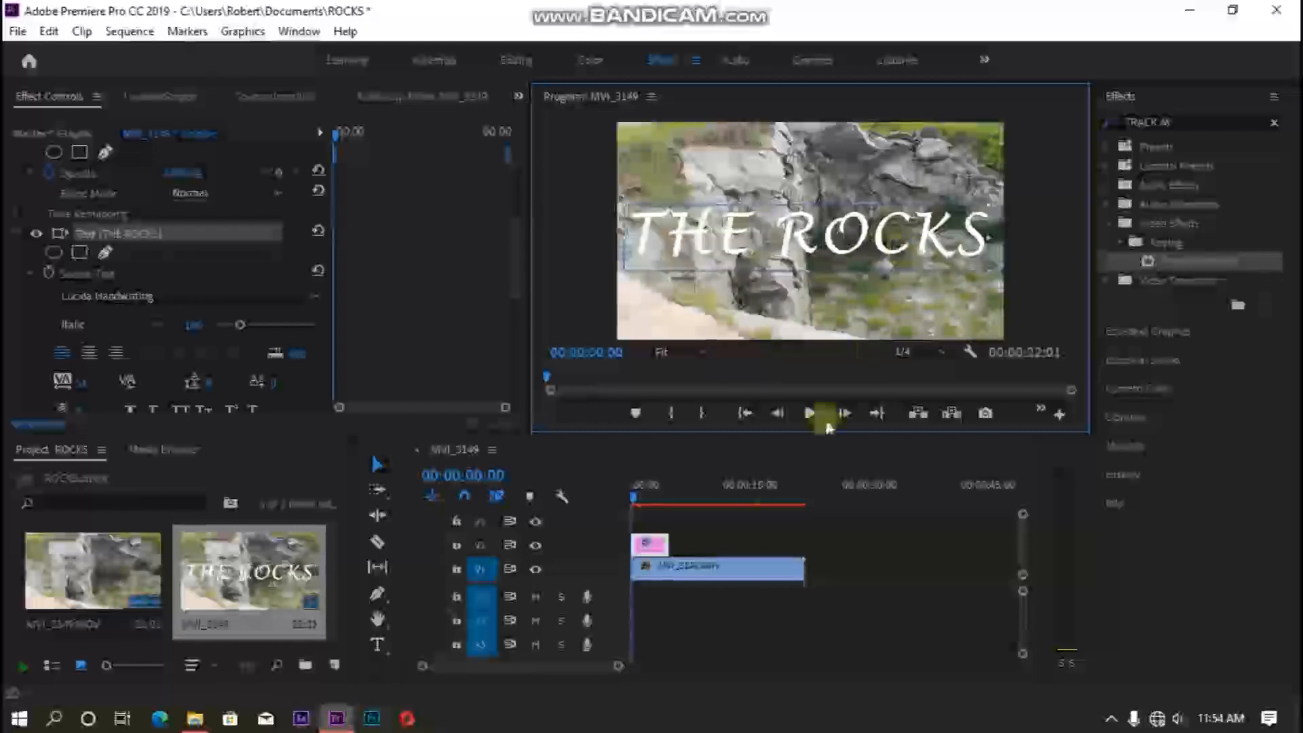
# - Extend the title clip so it ends with the video clip
pyautogui.click(673, 536)
pyautogui.moveTo(674, 536); pyautogui.dragTo(804, 532)
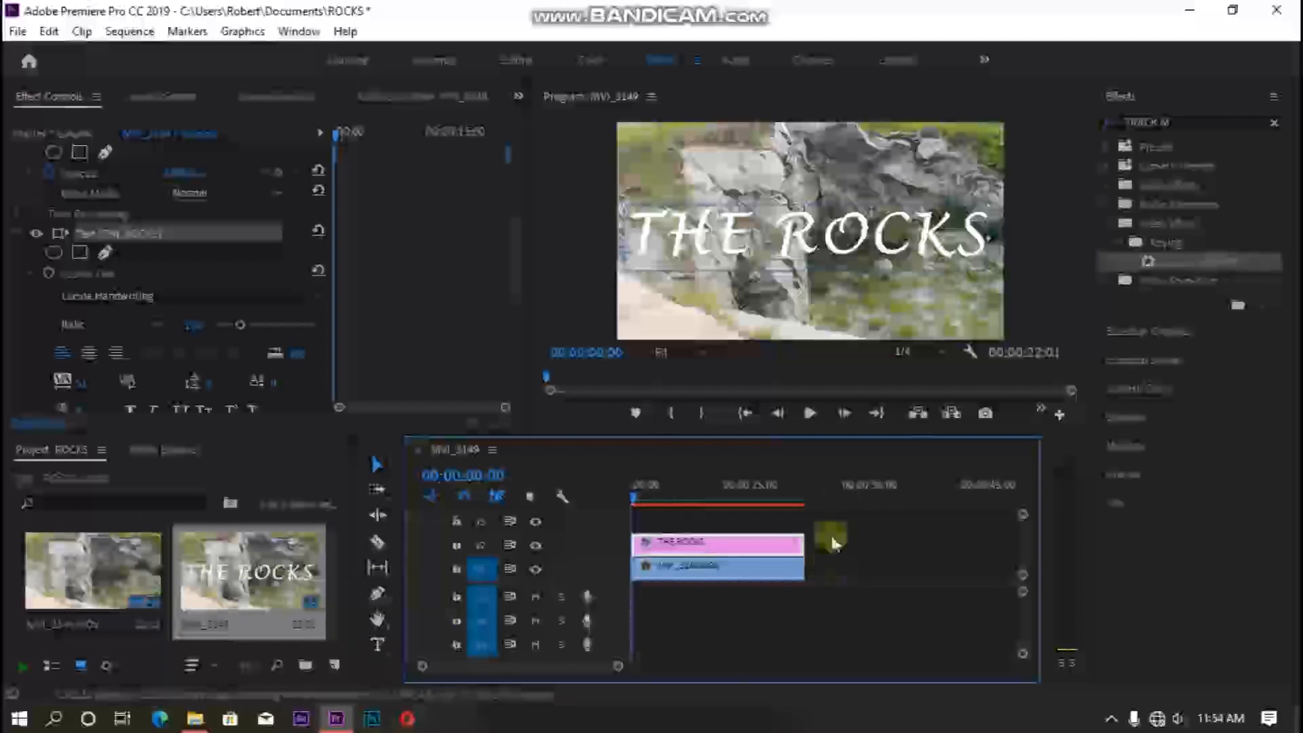
# - Create a new adjustment layer with default settings and place it on the track above the title
pyautogui.click(291, 466)
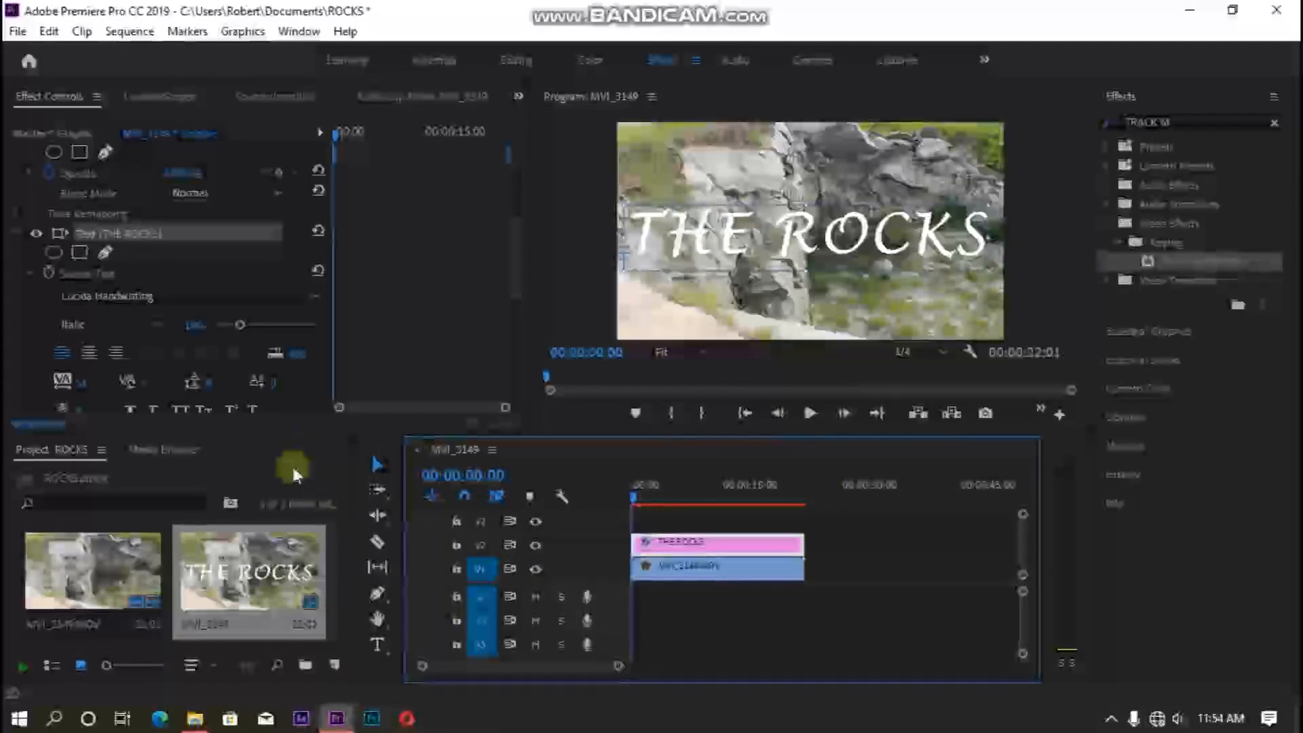
pyautogui.click(334, 665)
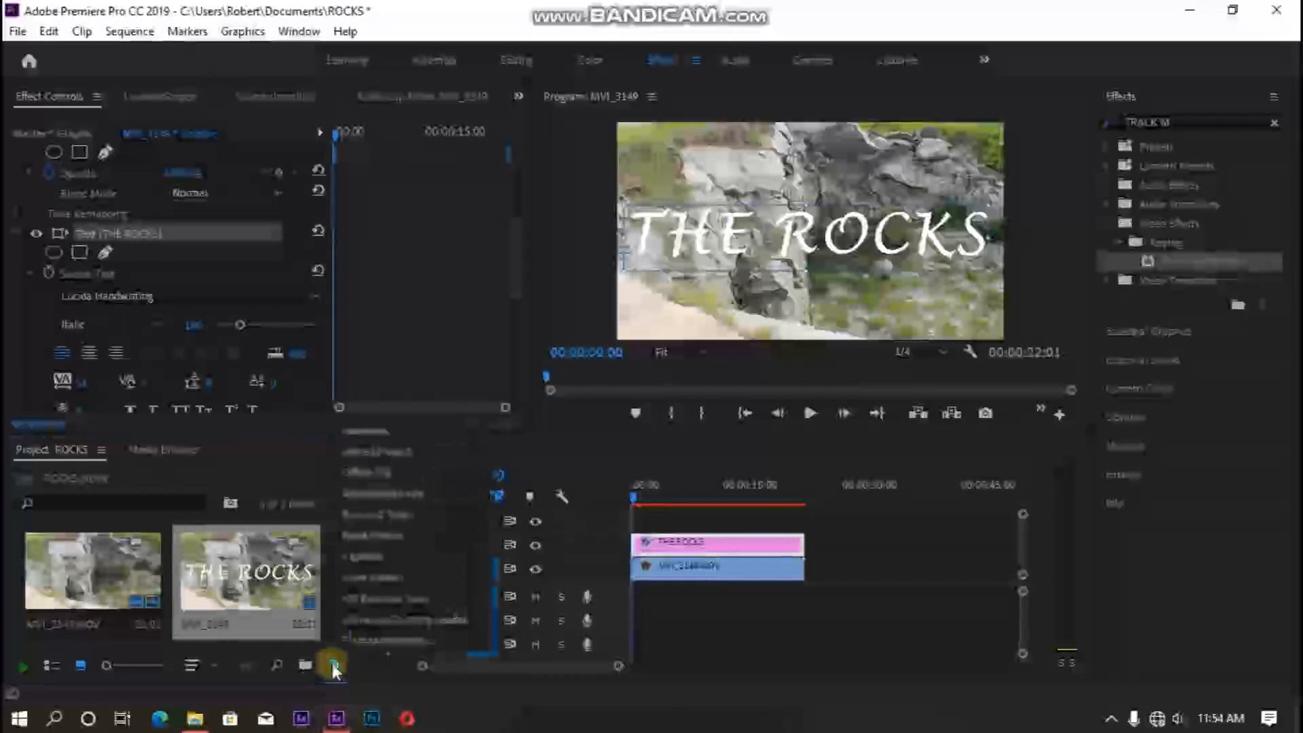
pyautogui.click(413, 495)
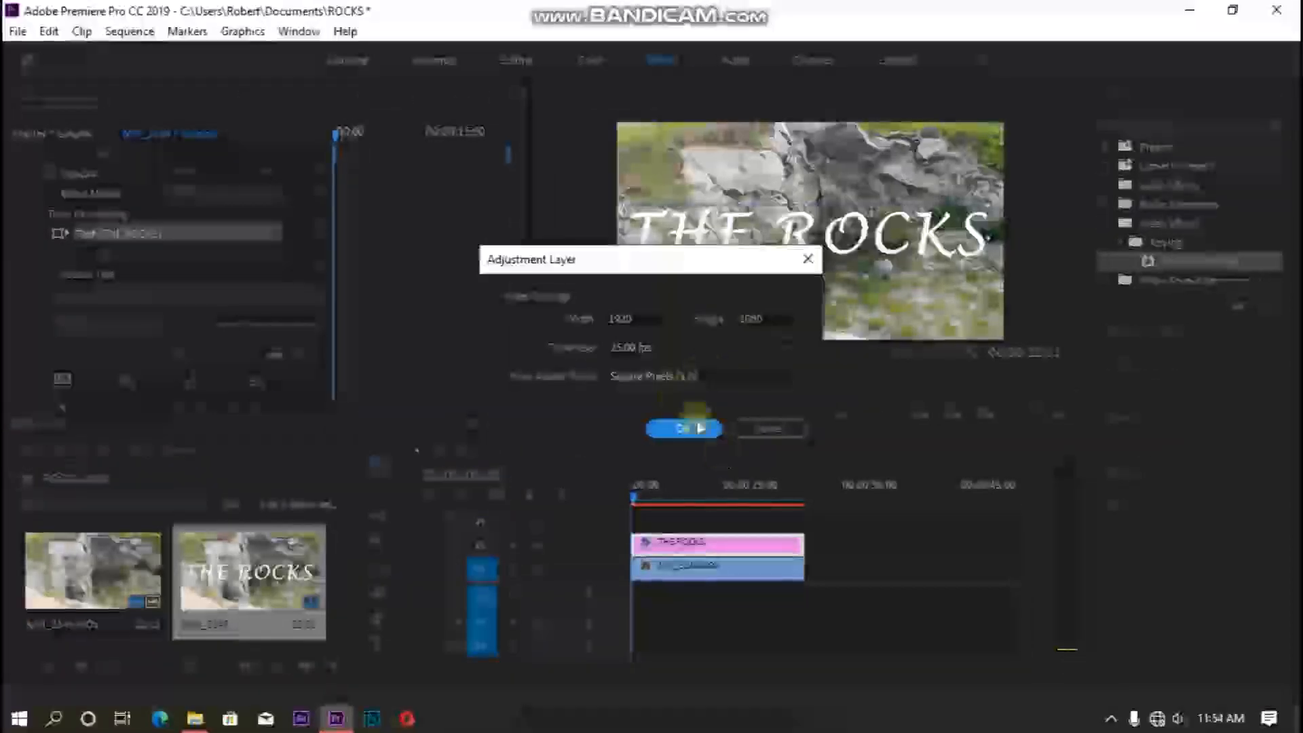
pyautogui.click(682, 428)
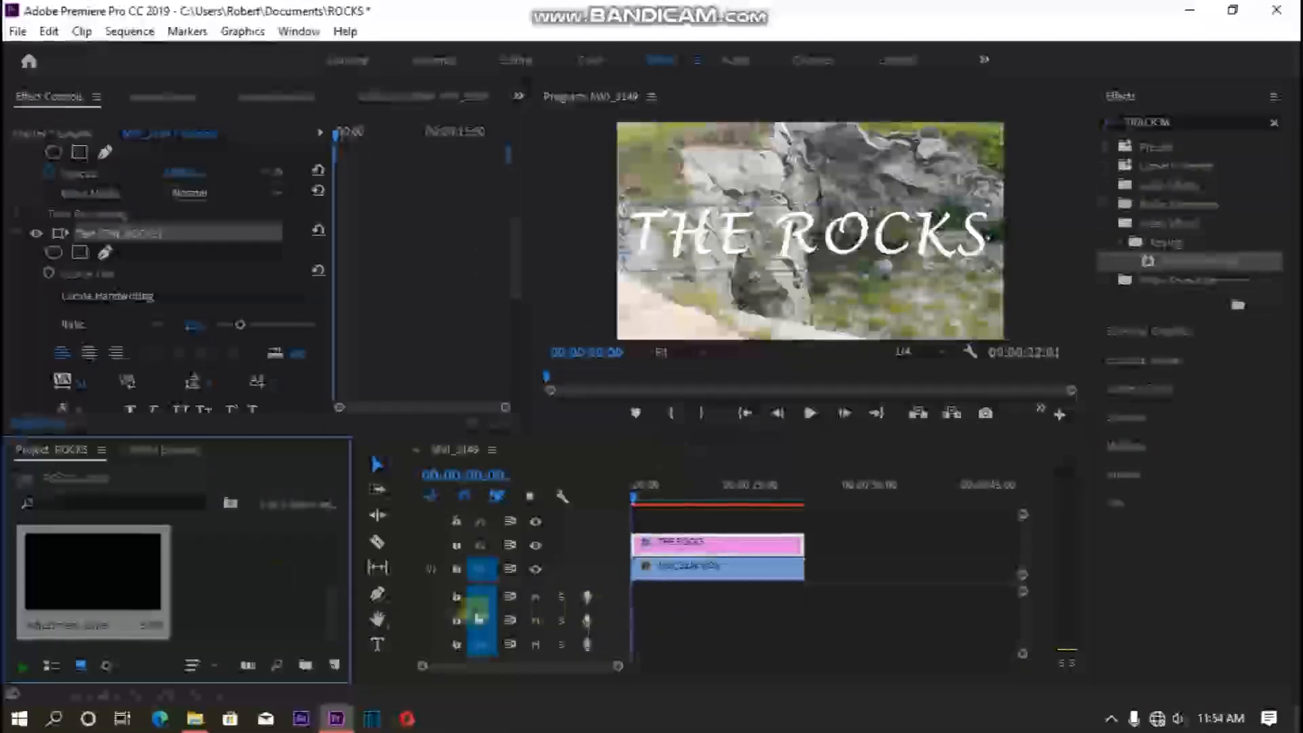
pyautogui.moveTo(94, 606); pyautogui.dragTo(802, 521)
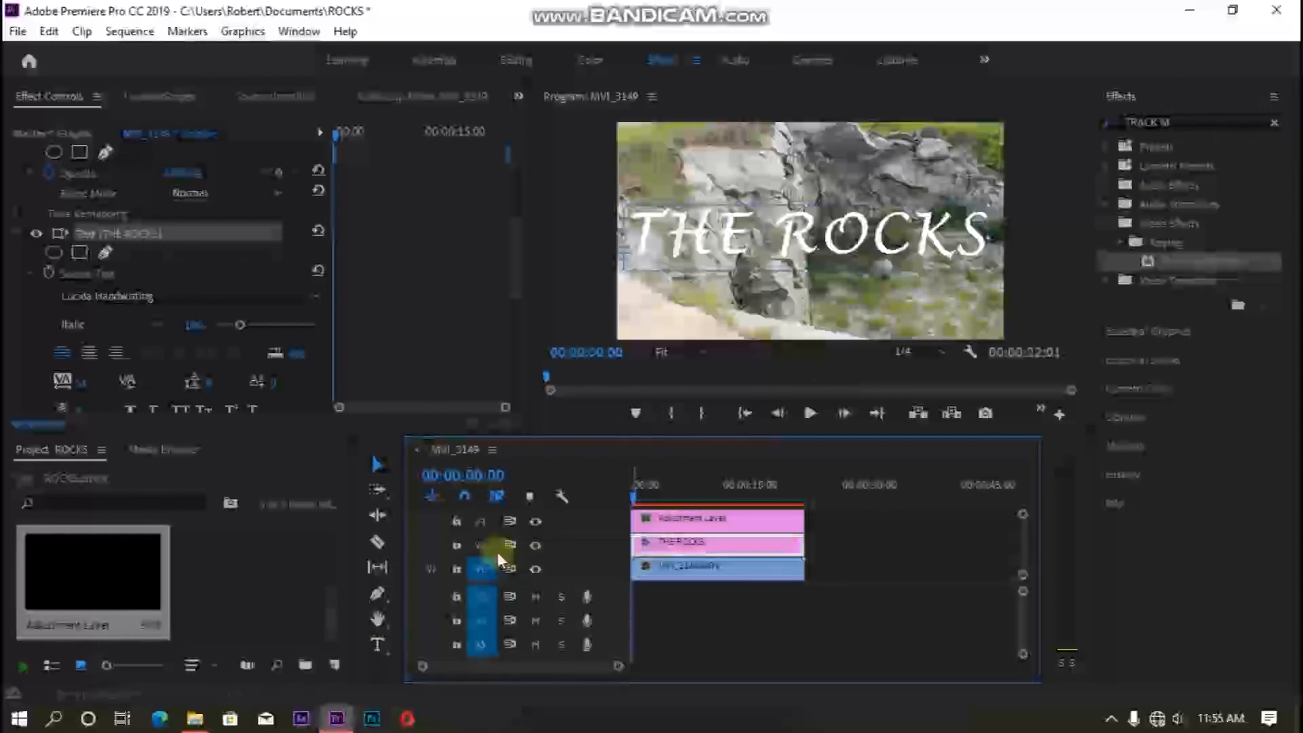
# - Search the effects for WRITE and apply the Write-on effect to the adjustment layer
pyautogui.click(1274, 126)
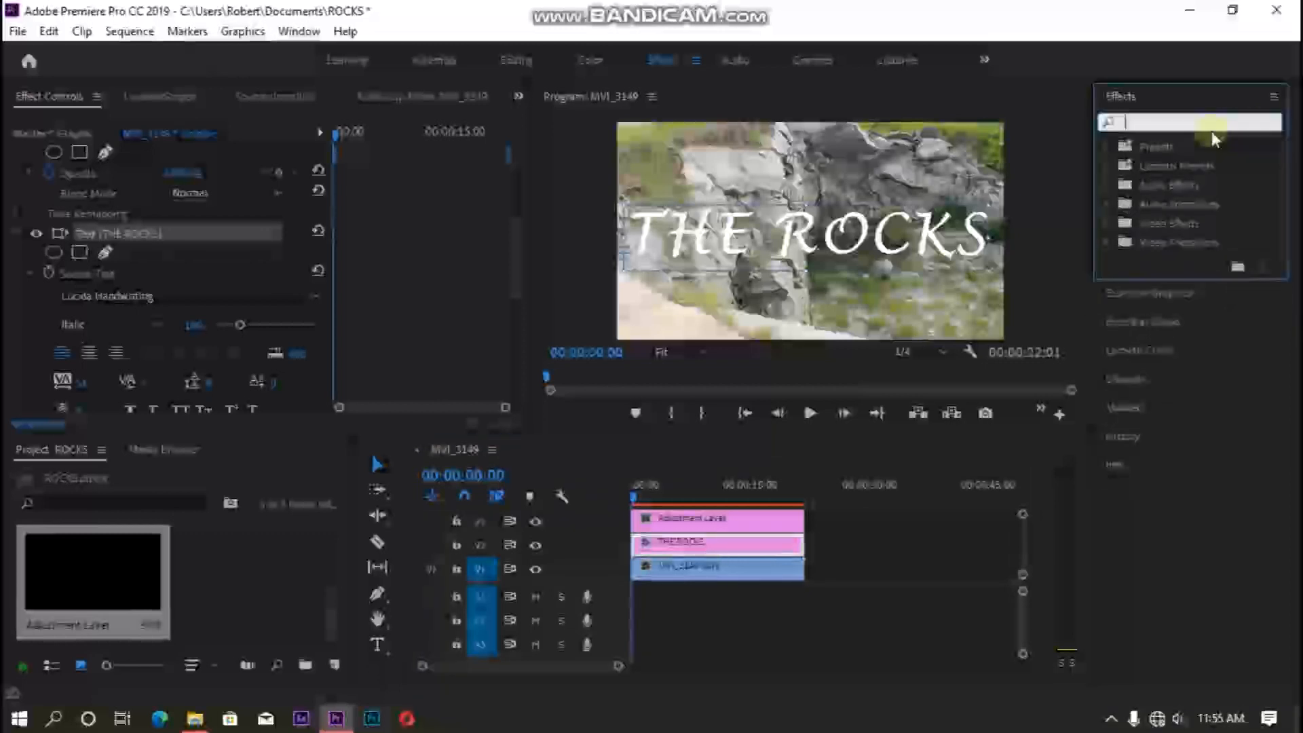
pyautogui.write('WRITE')
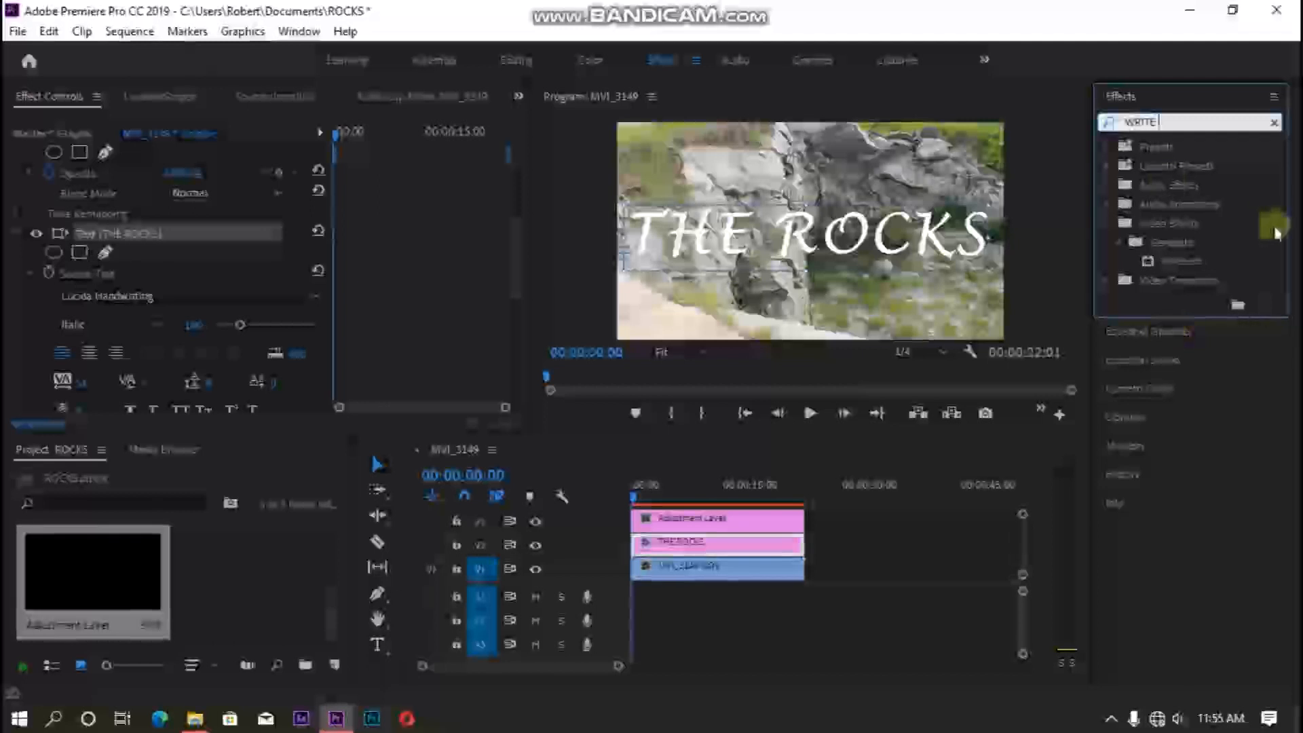
pyautogui.click(1201, 260)
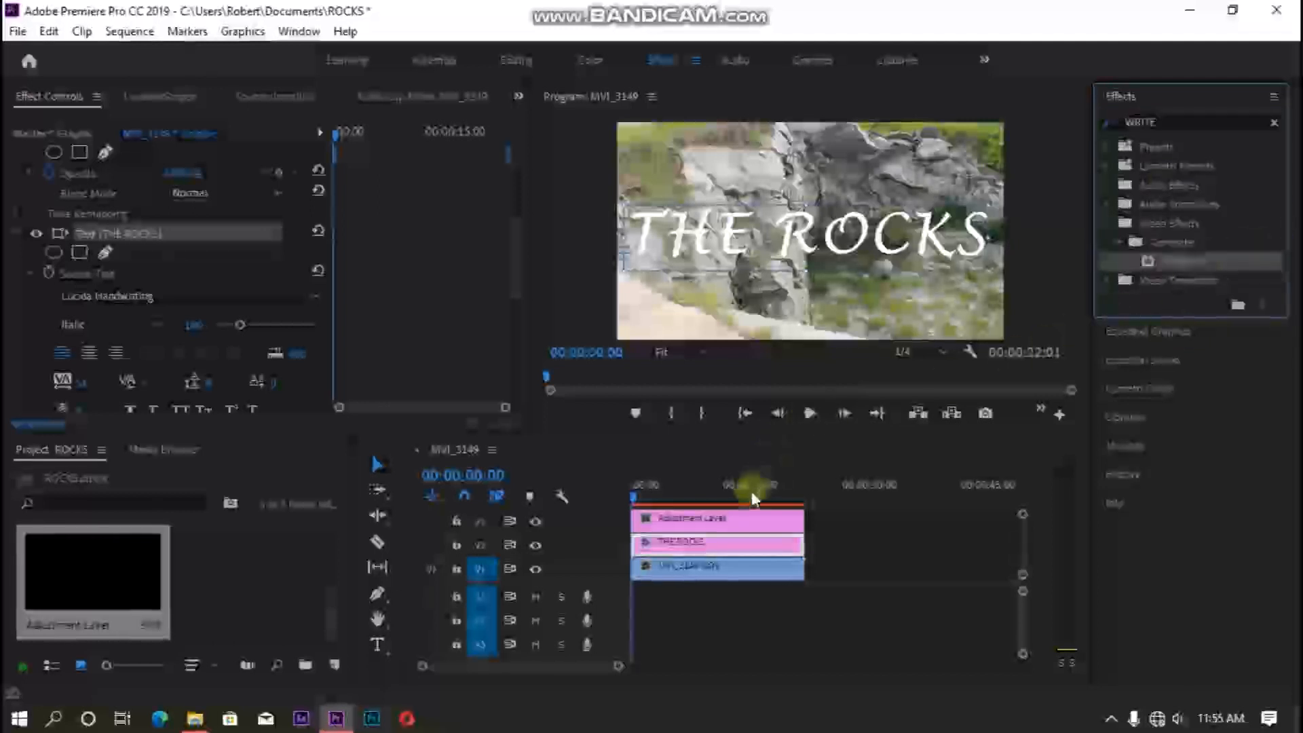
pyautogui.click(732, 530)
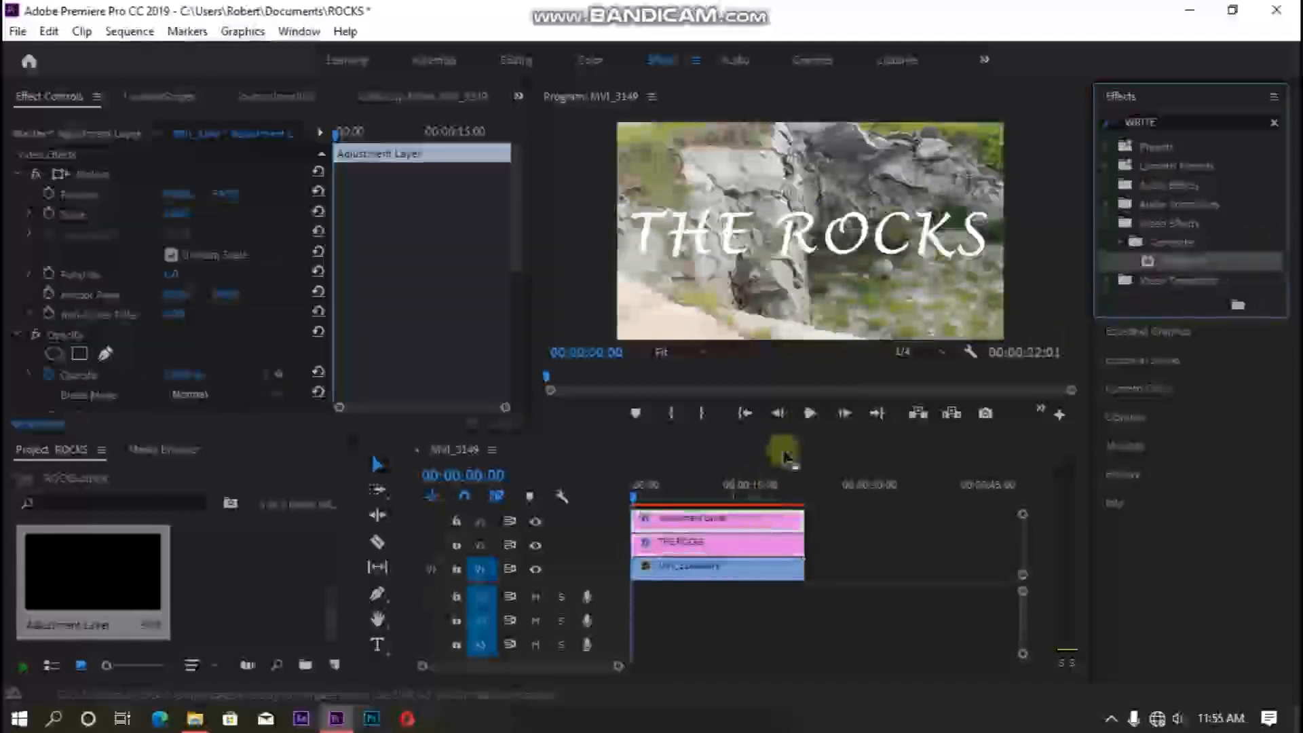
# - Collapse the other effect groups to show Write-on controls and set the program monitor zoom to 50%
pyautogui.click(20, 178)
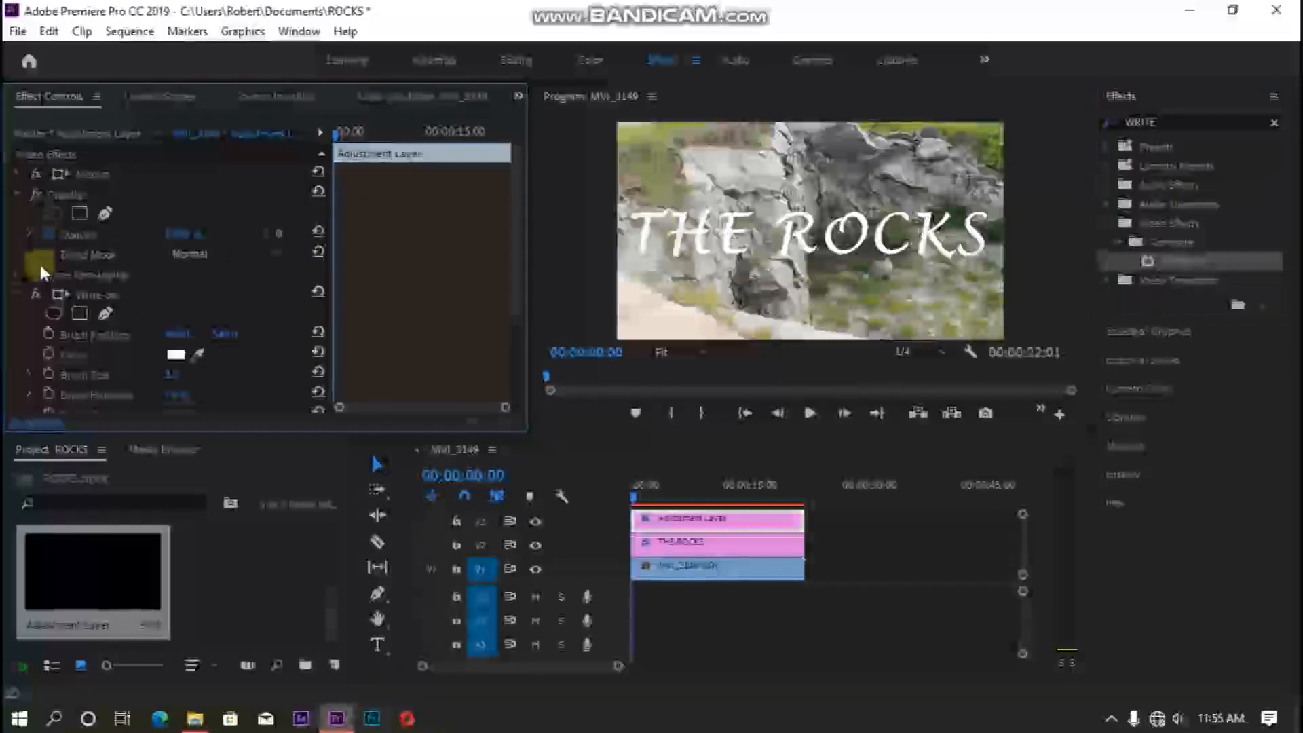
pyautogui.click(15, 194)
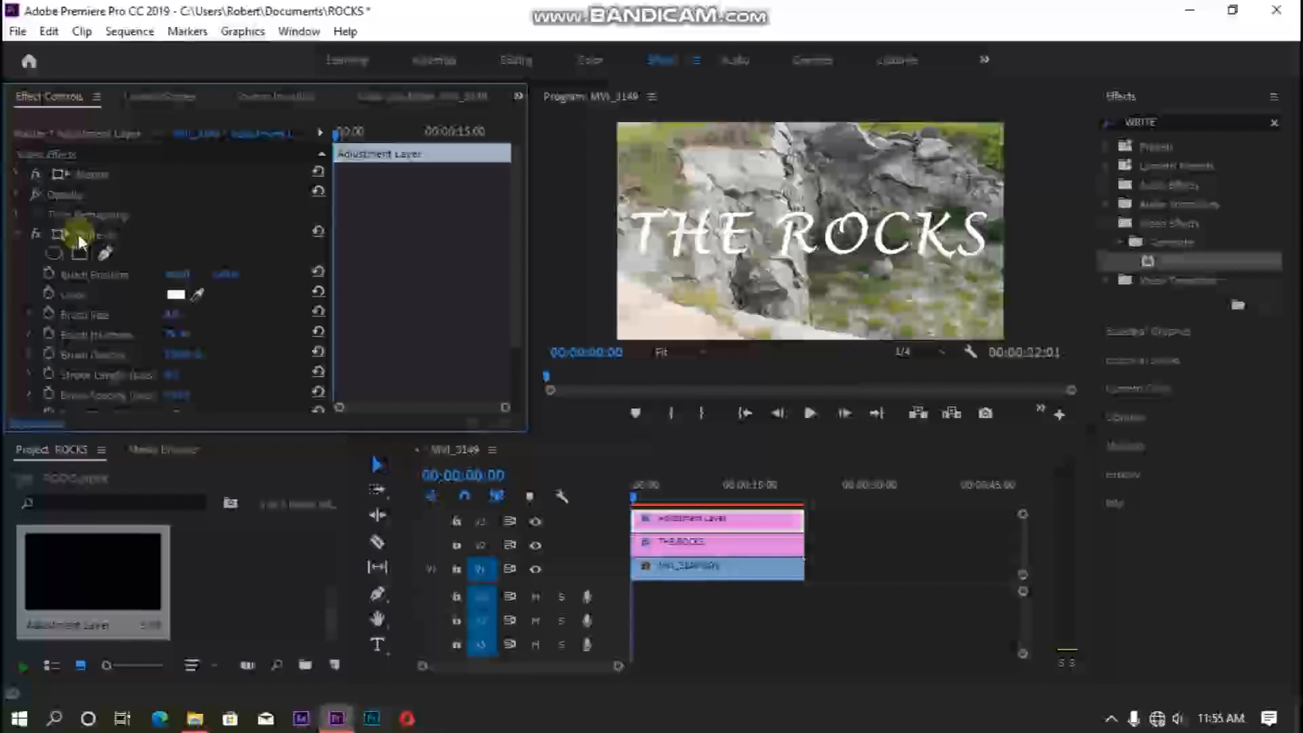
pyautogui.click(116, 248)
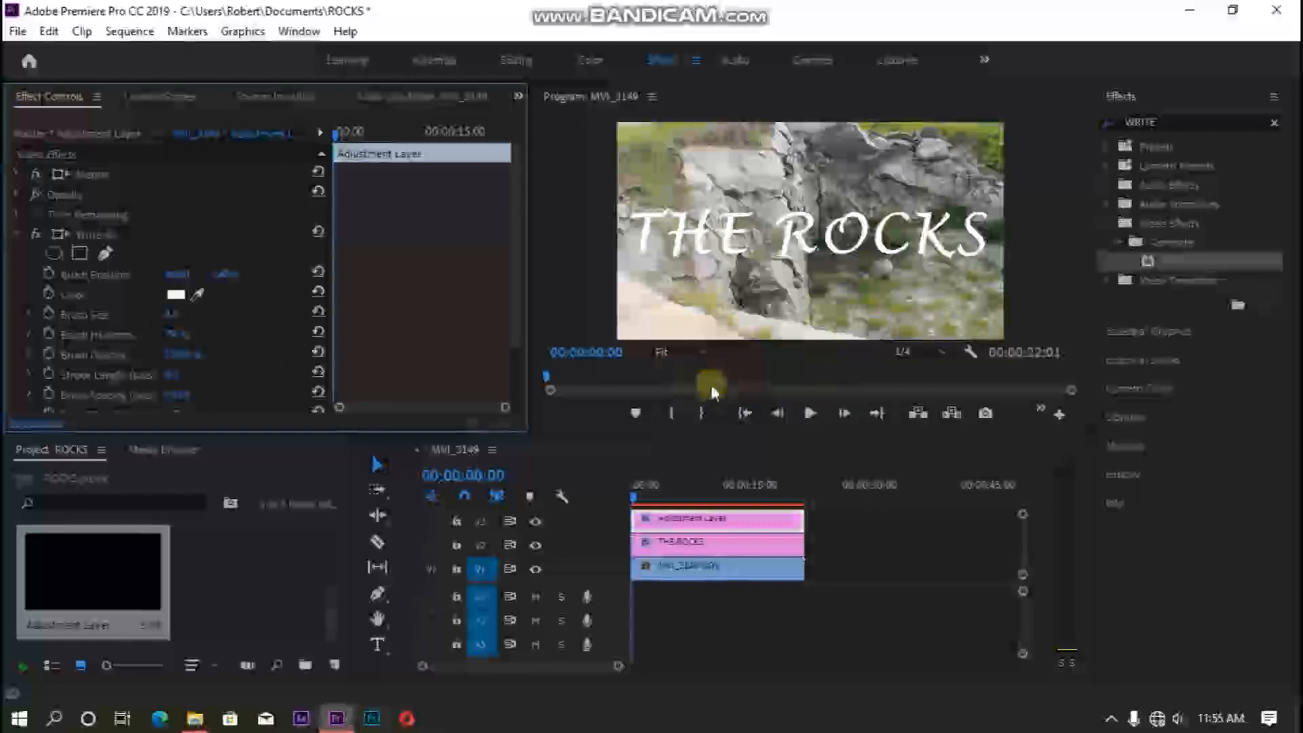
pyautogui.click(692, 352)
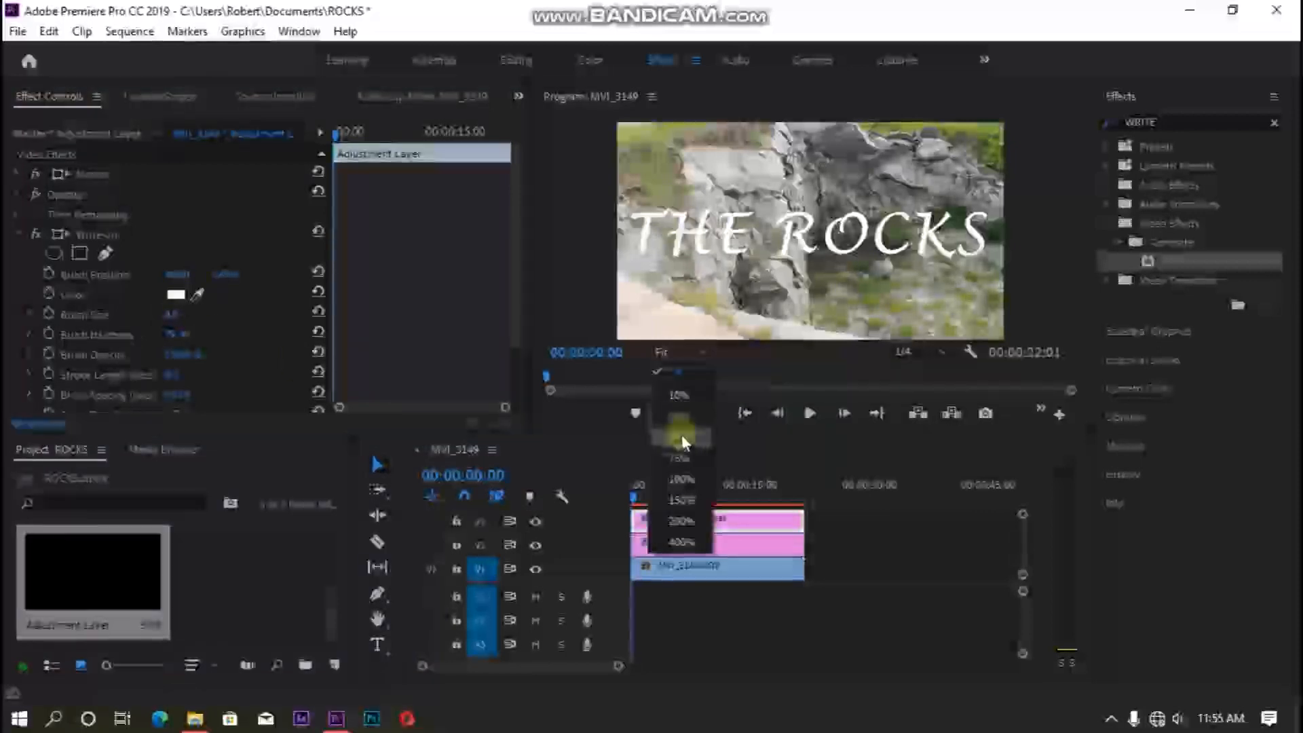
pyautogui.click(682, 437)
pyautogui.click(860, 233)
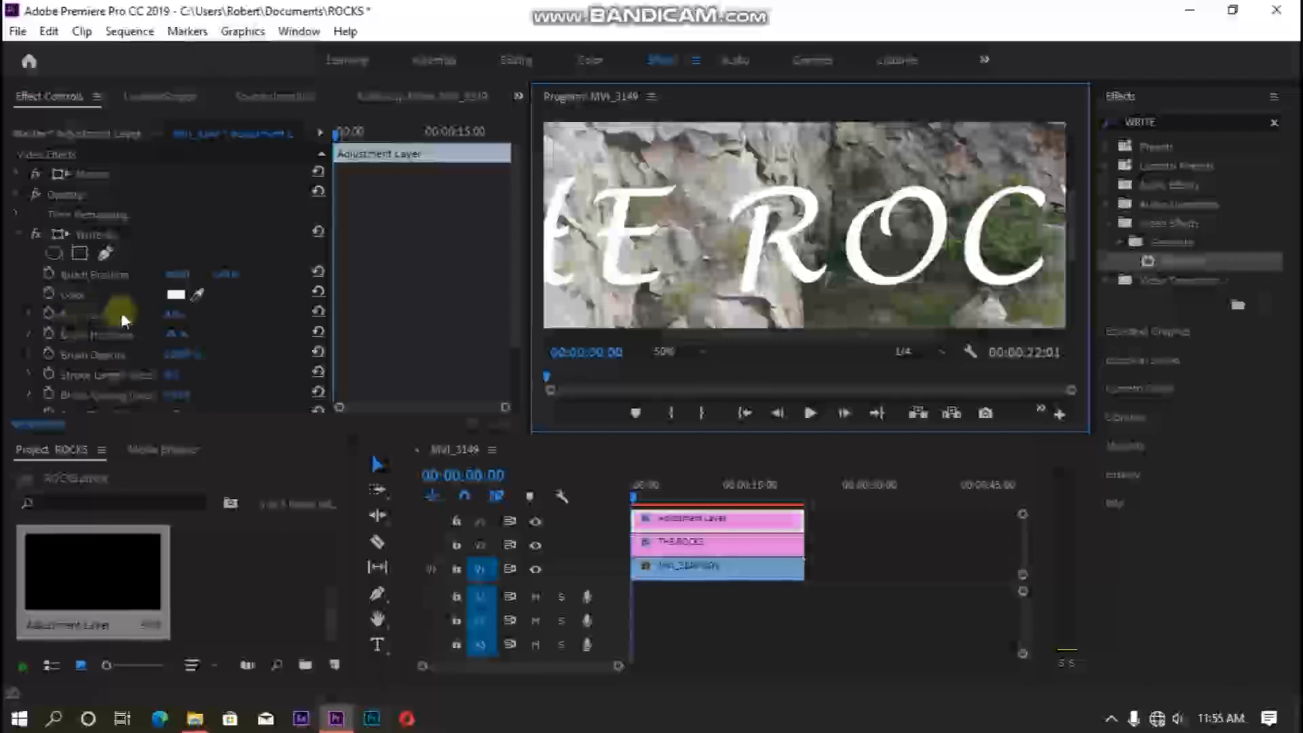
pyautogui.click(166, 318)
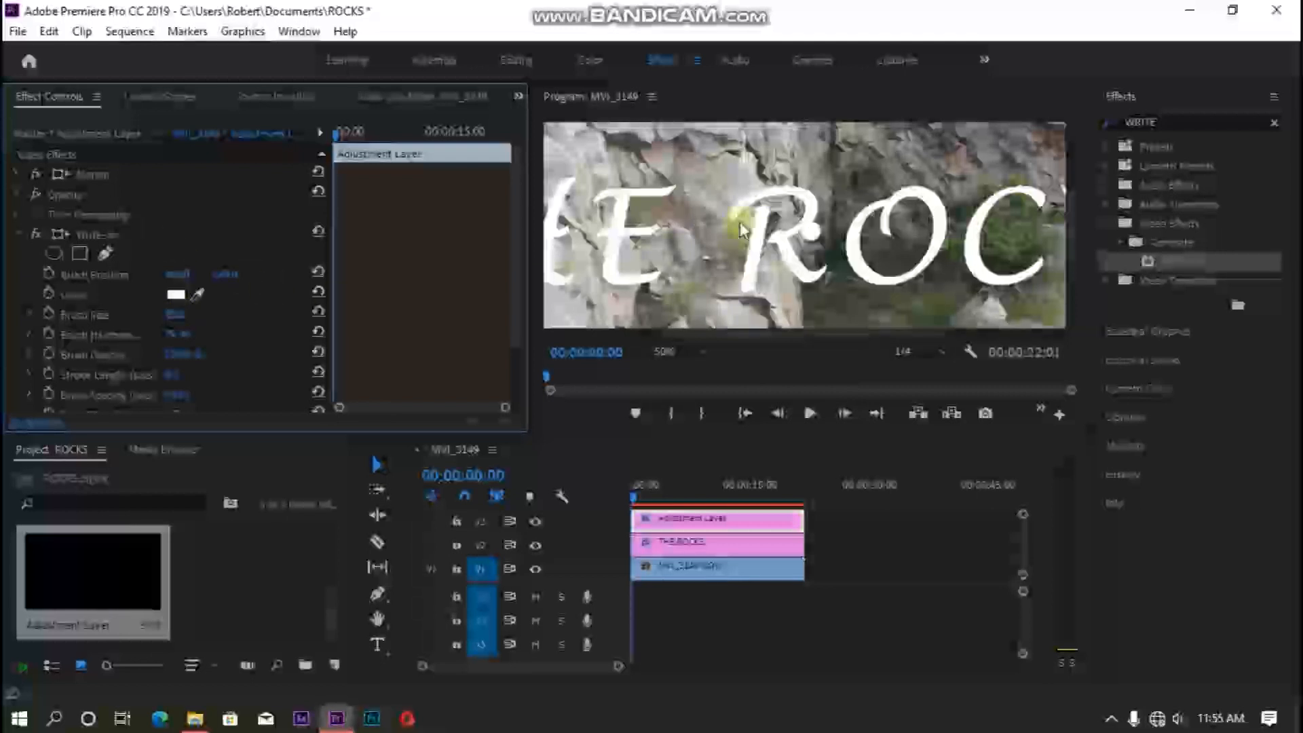
# - Move the Write-on brush position to the top of the letter T in the title
pyautogui.click(812, 237)
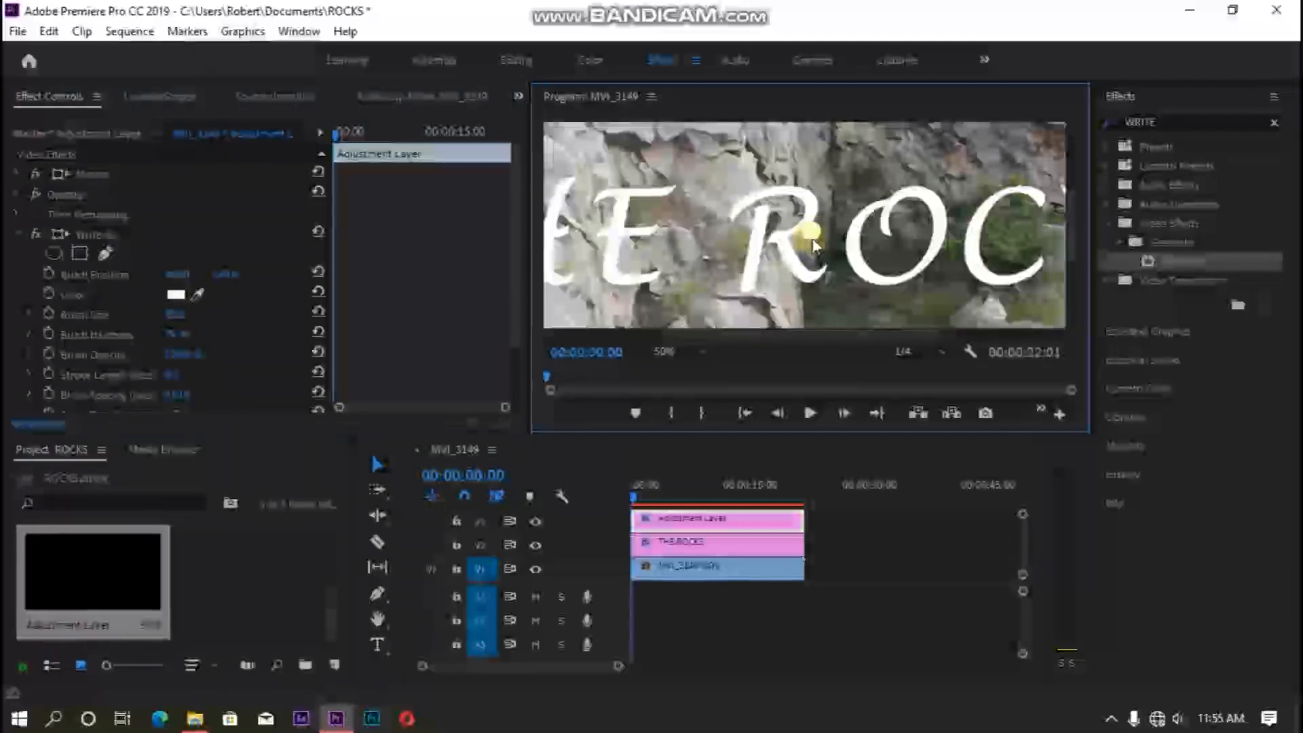
pyautogui.moveTo(753, 335); pyautogui.dragTo(646, 339)
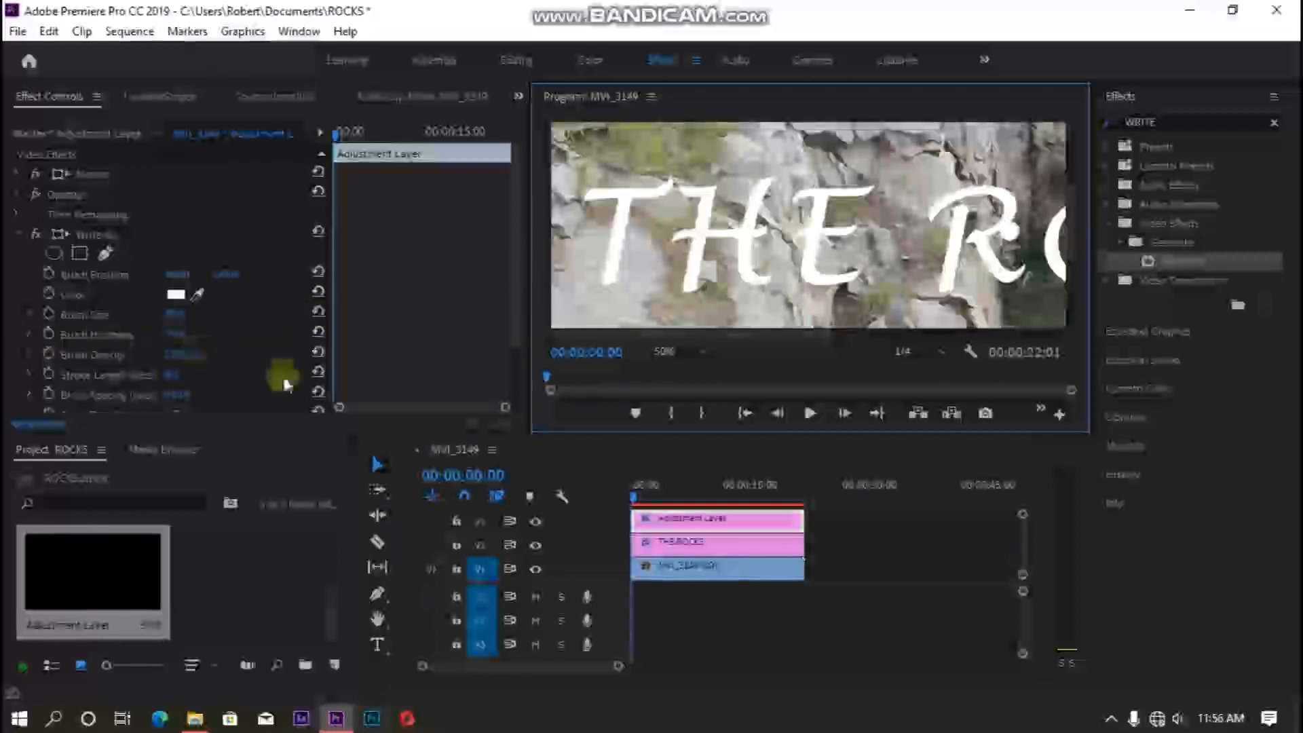
pyautogui.click(104, 252)
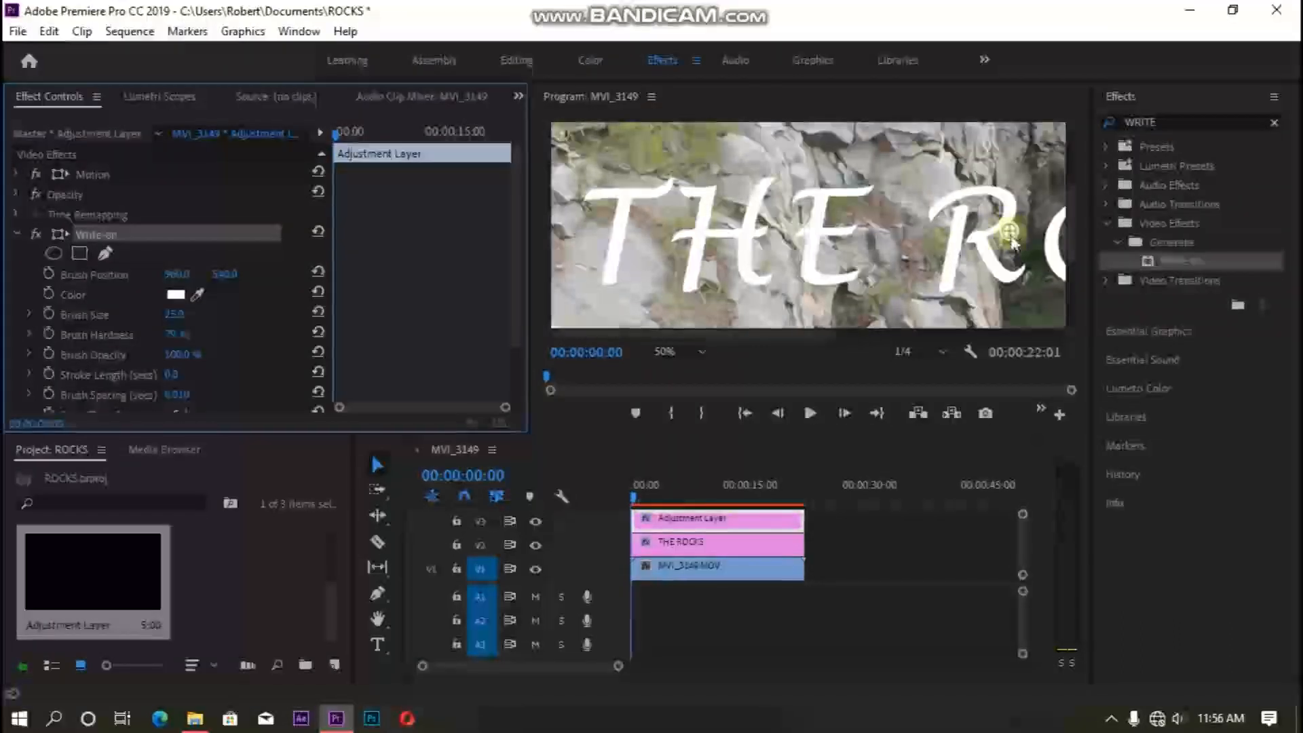
pyautogui.moveTo(1008, 232); pyautogui.dragTo(931, 223)
pyautogui.moveTo(749, 190); pyautogui.dragTo(631, 181)
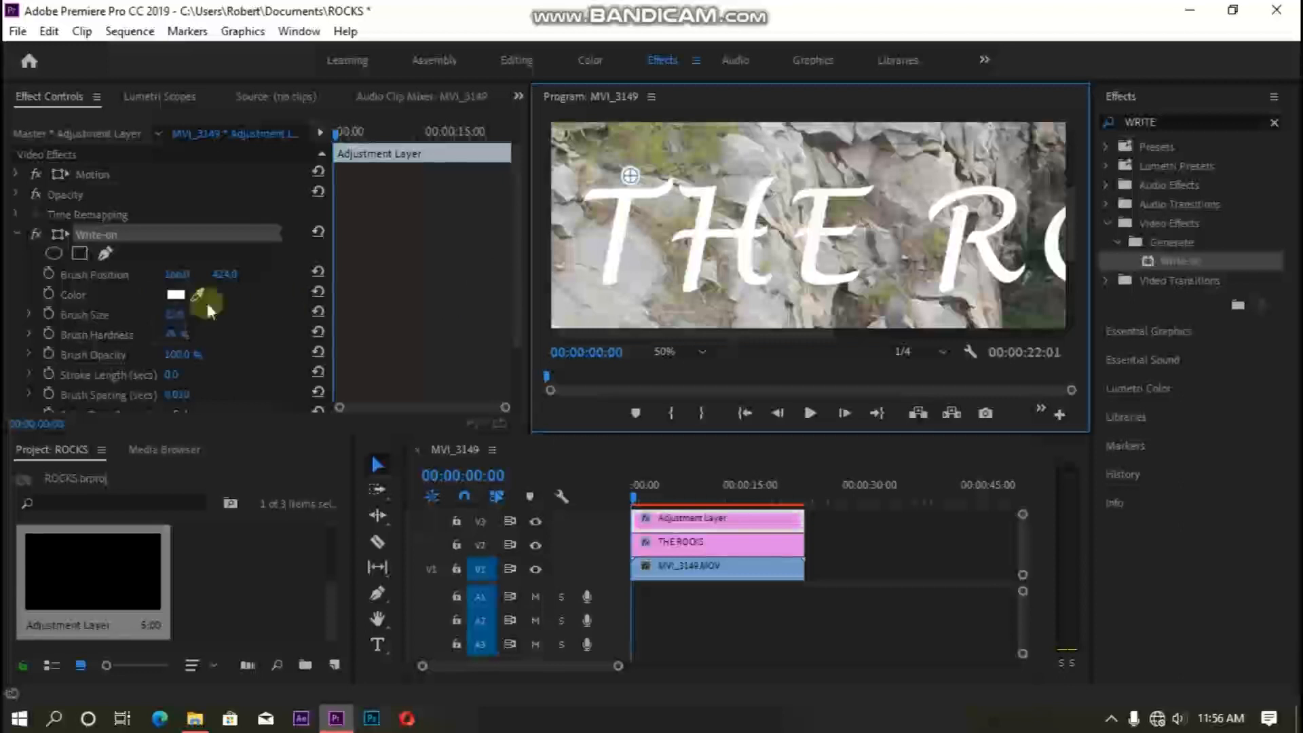
# - Set the Write-on Brush Hardness to 65% and the Stroke Length to 5 seconds
pyautogui.click(175, 333)
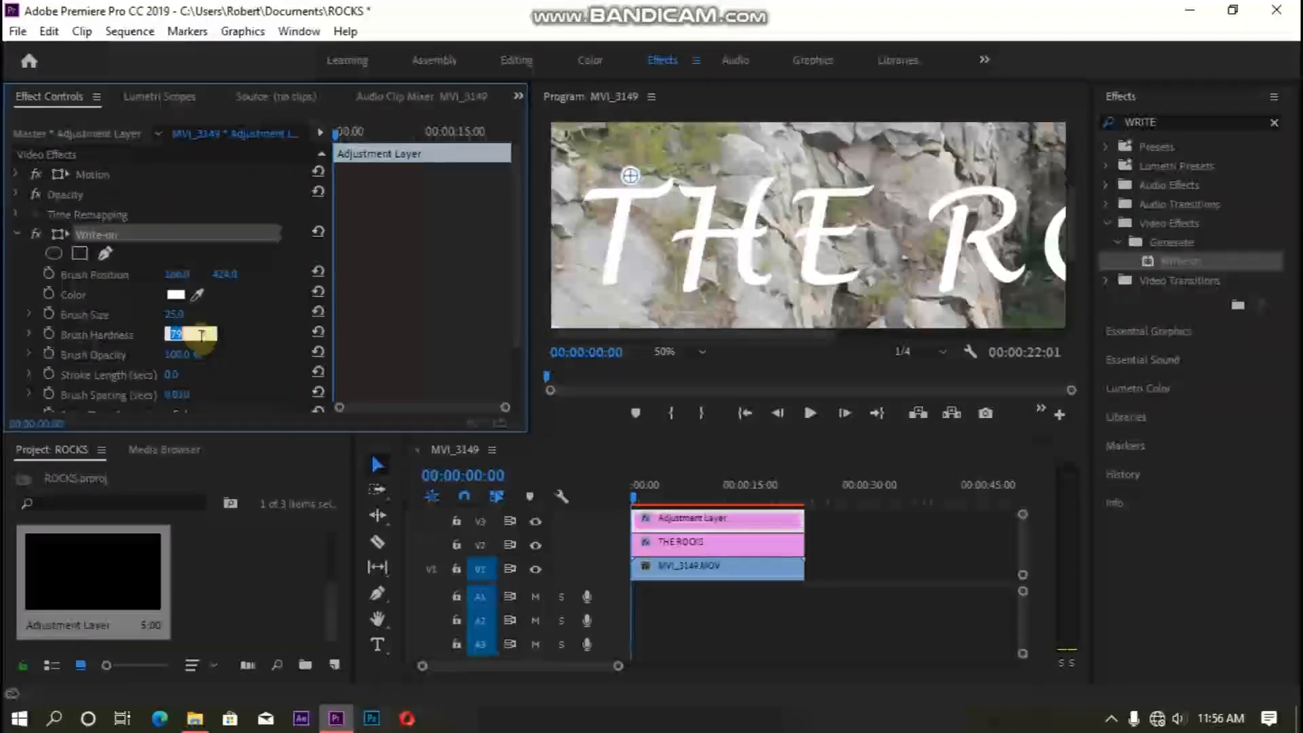
pyautogui.write('65')
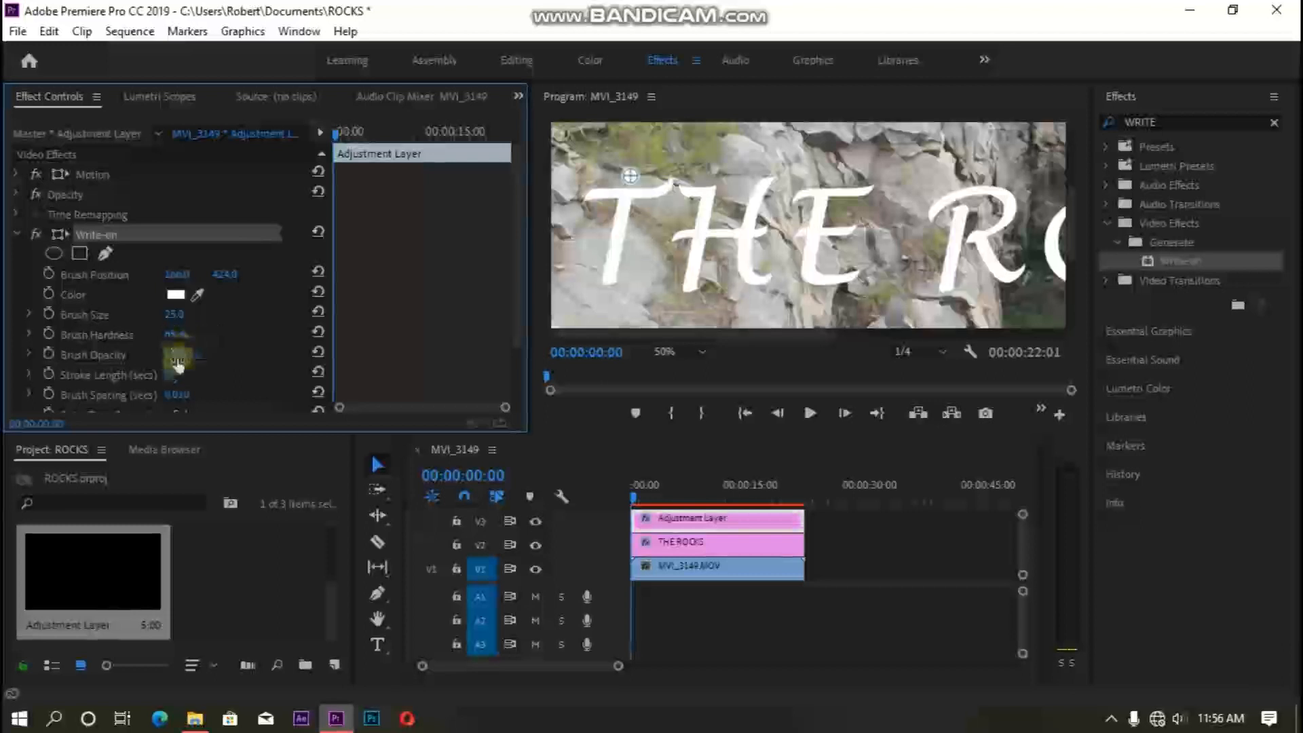
pyautogui.scroll(-1, 182, 373)
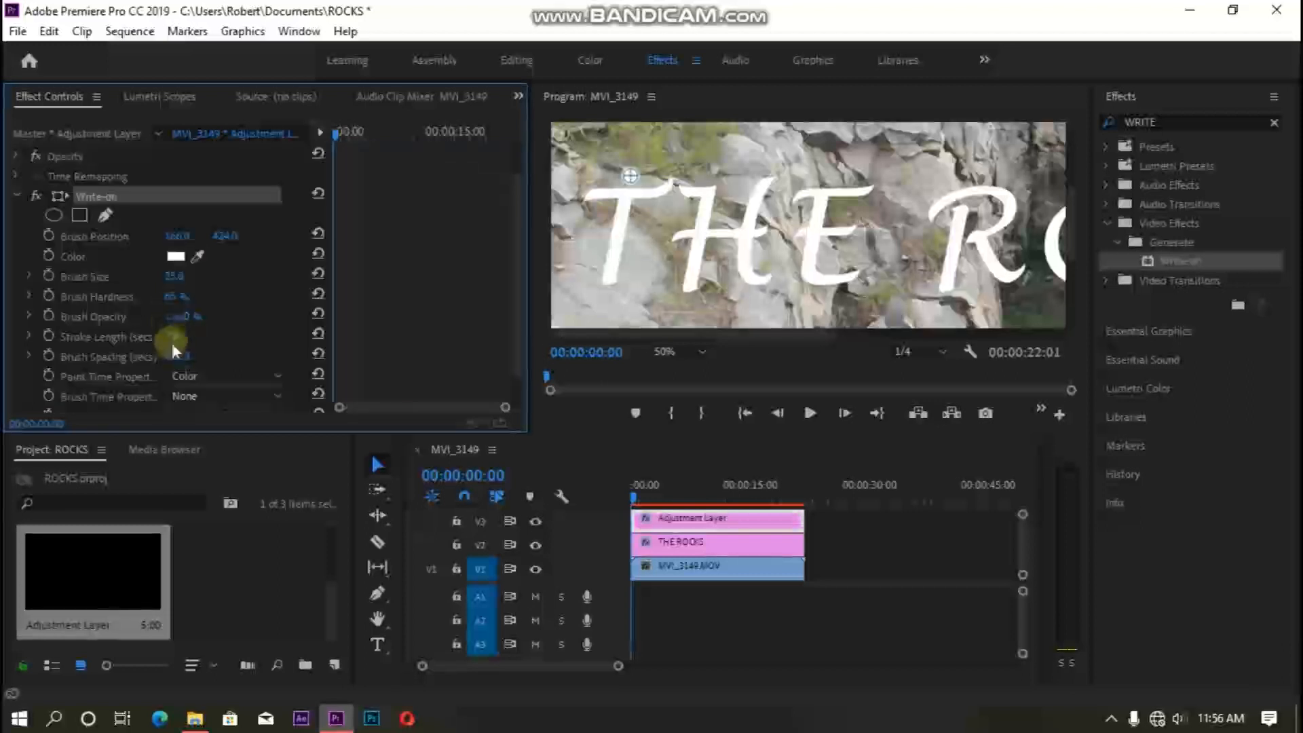
pyautogui.click(173, 337)
pyautogui.write('5')
pyautogui.click(193, 338)
# - Set the Write-on Brush Spacing to 0.001 and the Brush Size to 30
pyautogui.click(181, 357)
pyautogui.click(221, 360)
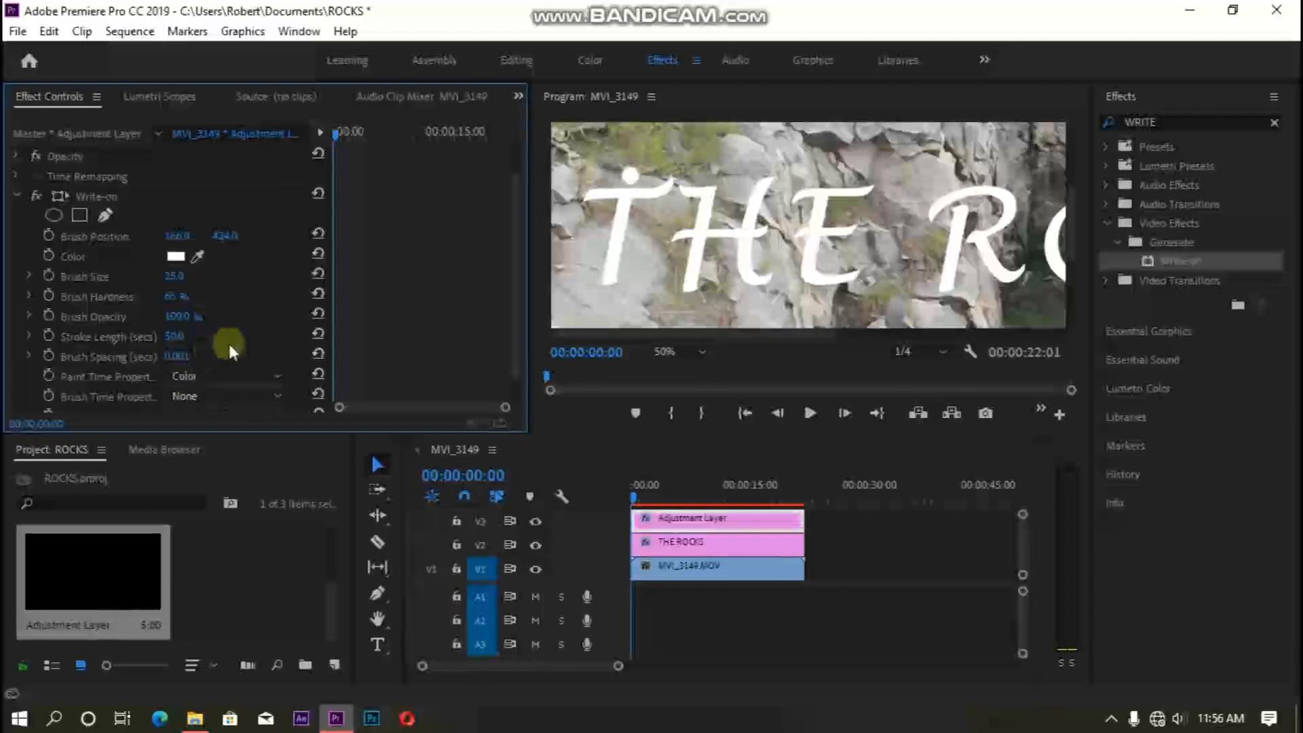
pyautogui.scroll(-1, 230, 344)
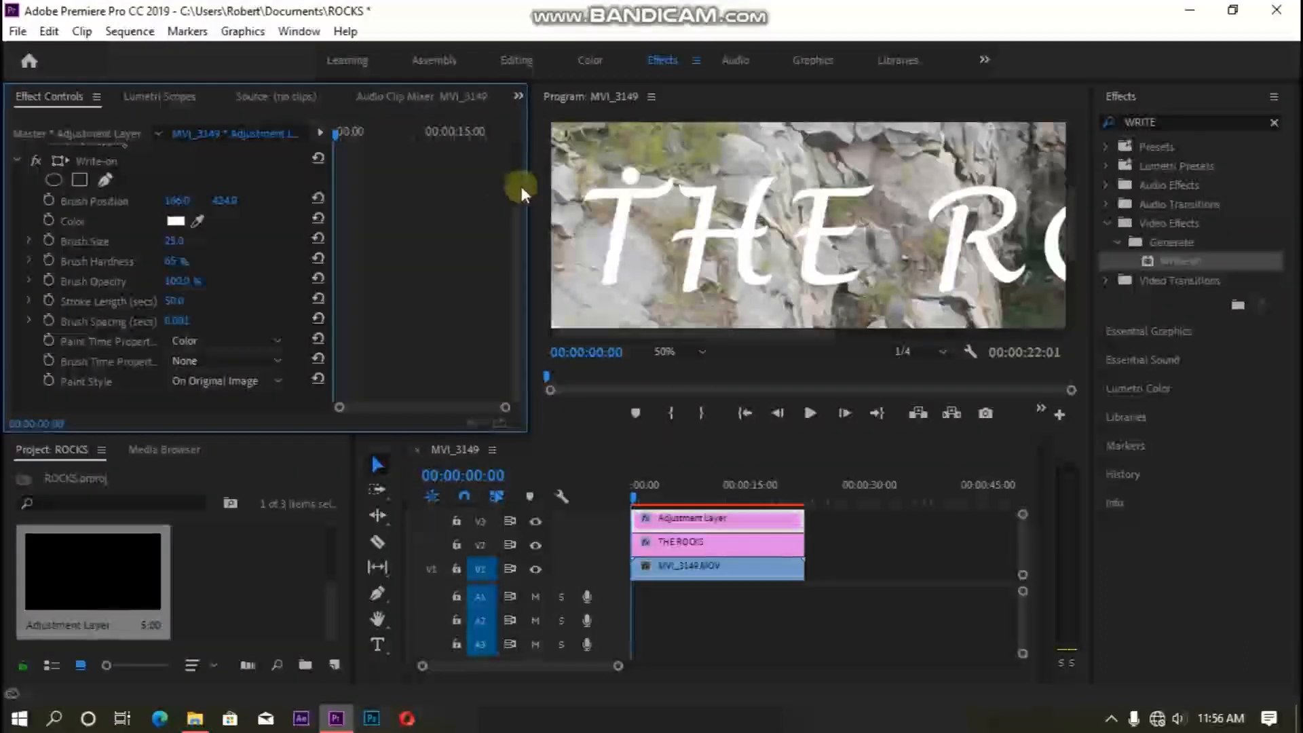
pyautogui.click(174, 241)
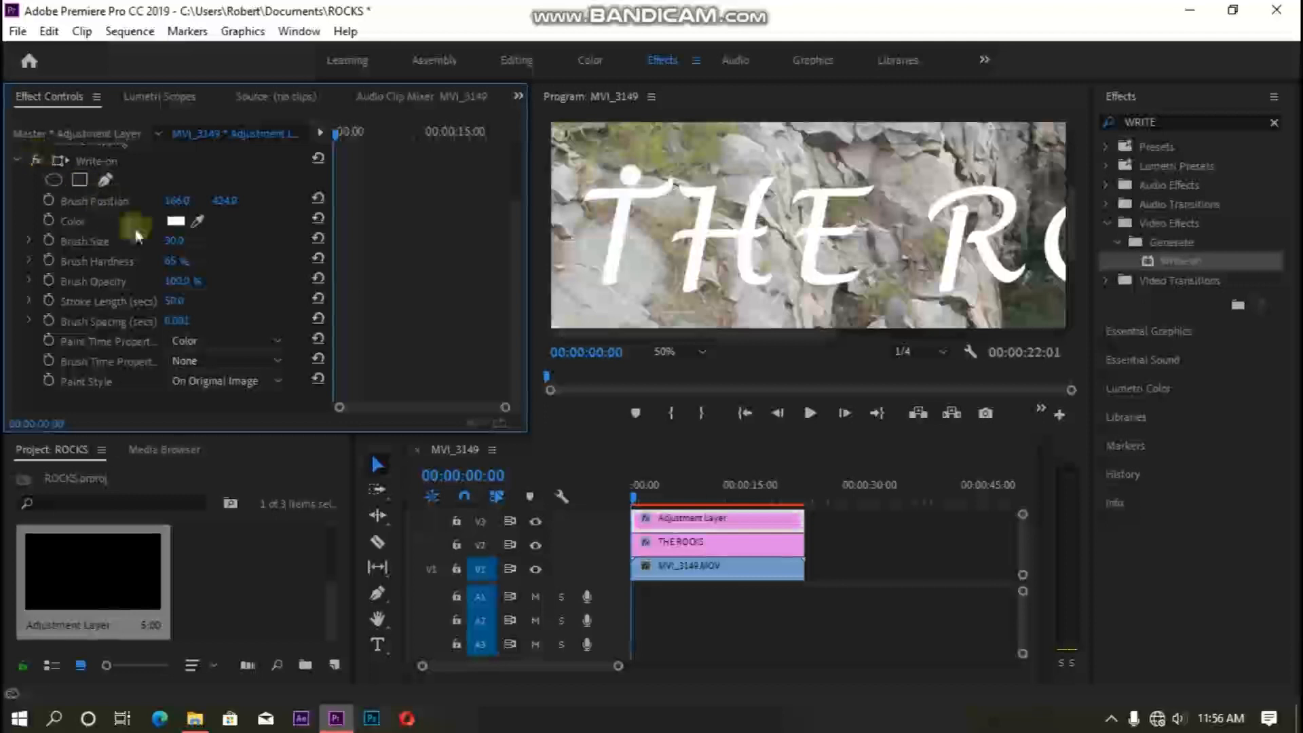
# - Place the brush at the top of the T and add a Brush Position keyframe at the first frame
pyautogui.click(109, 162)
pyautogui.moveTo(630, 175)
pyautogui.mouseDown()
pyautogui.moveTo(612, 180)
pyautogui.moveTo(630, 177)
pyautogui.mouseUp()
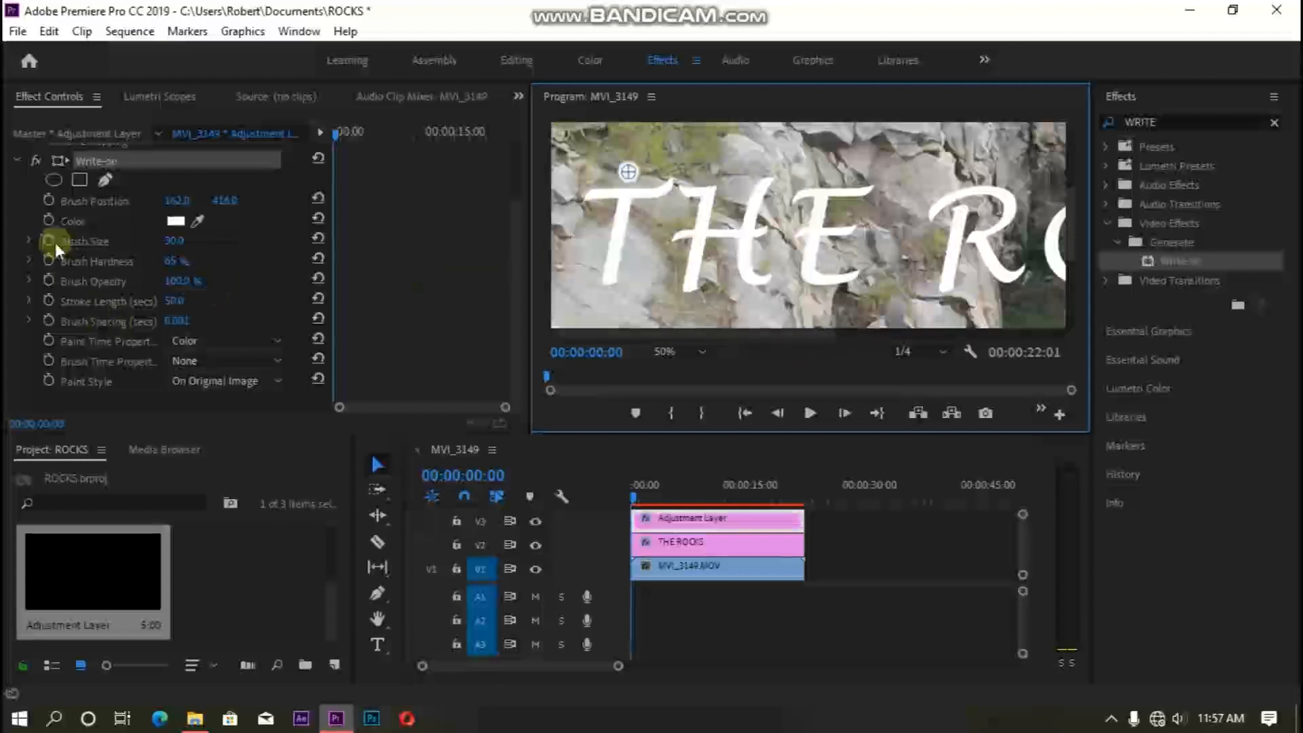
pyautogui.click(49, 201)
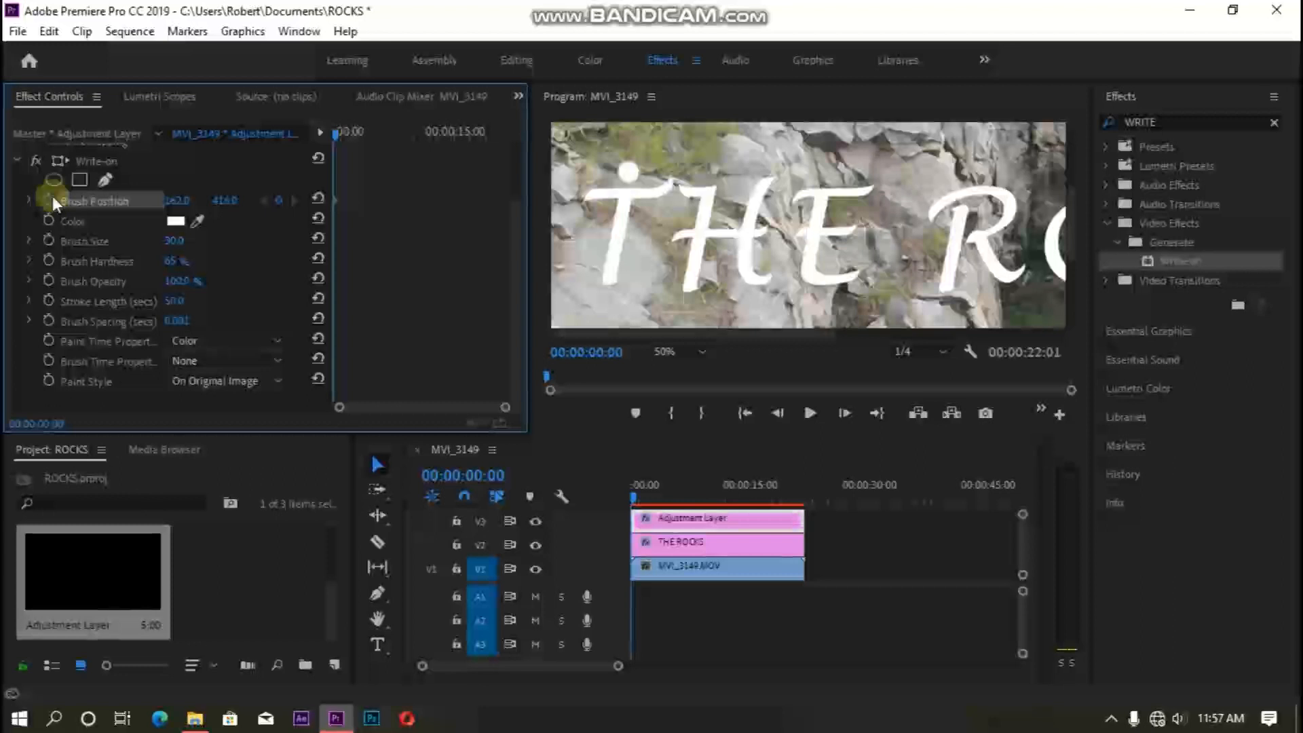
# - Animate the brush along the letter T, advancing one frame before each reposition along its stem and crossbar
pyautogui.click(98, 166)
pyautogui.click(487, 172)
pyautogui.click(628, 172)
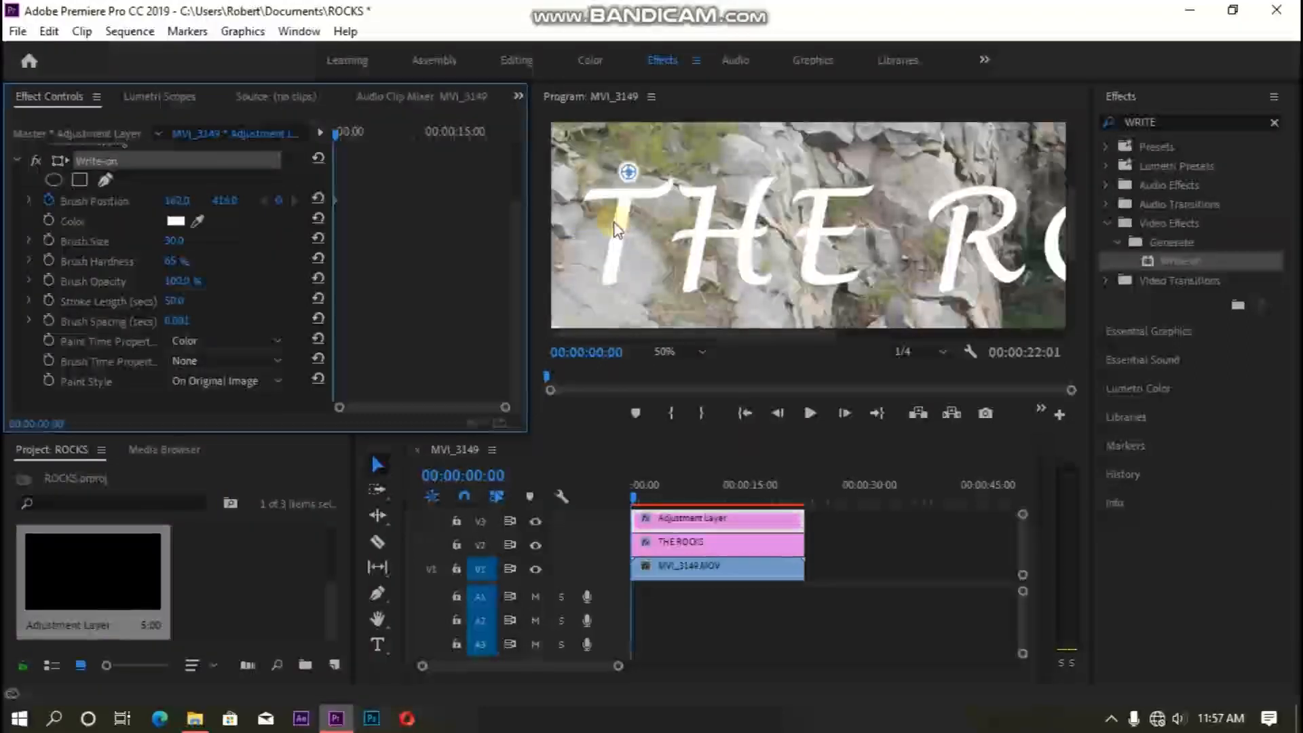
pyautogui.press('Right')
pyautogui.moveTo(624, 179); pyautogui.dragTo(614, 252)
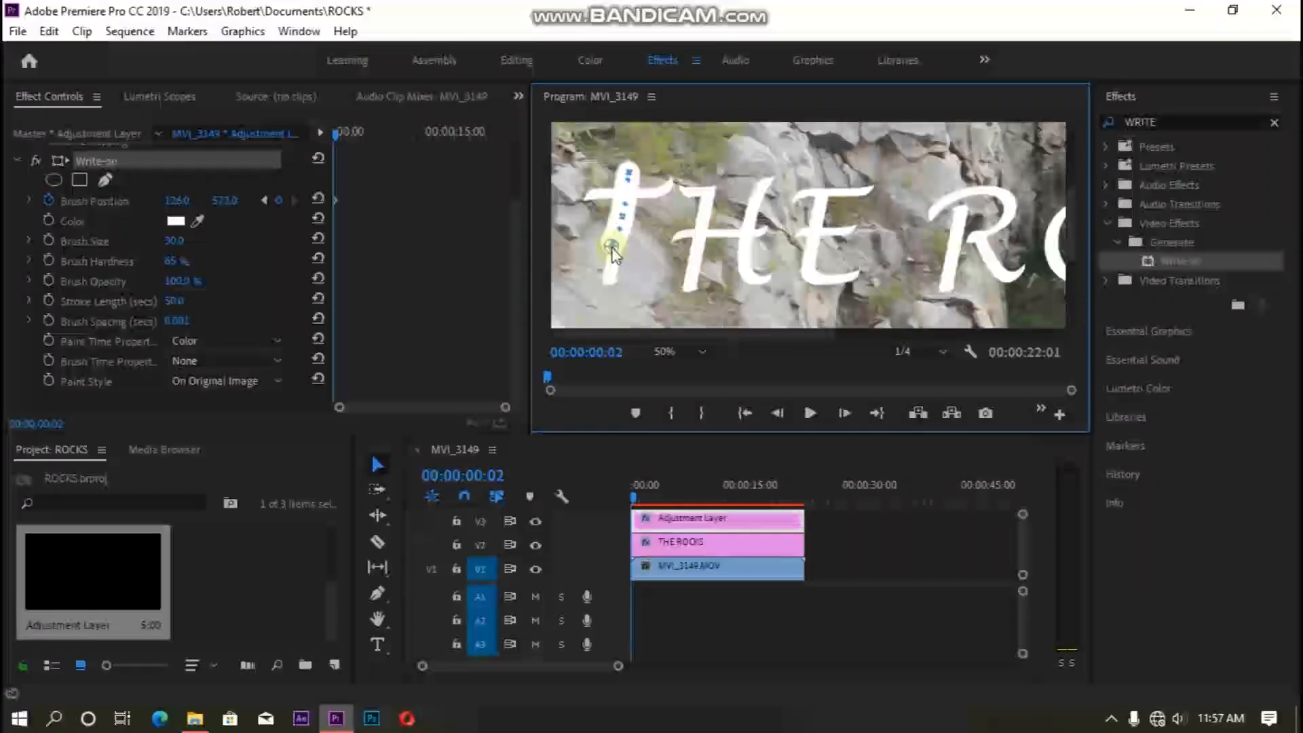
pyautogui.press('Right')
pyautogui.moveTo(611, 263); pyautogui.dragTo(612, 269)
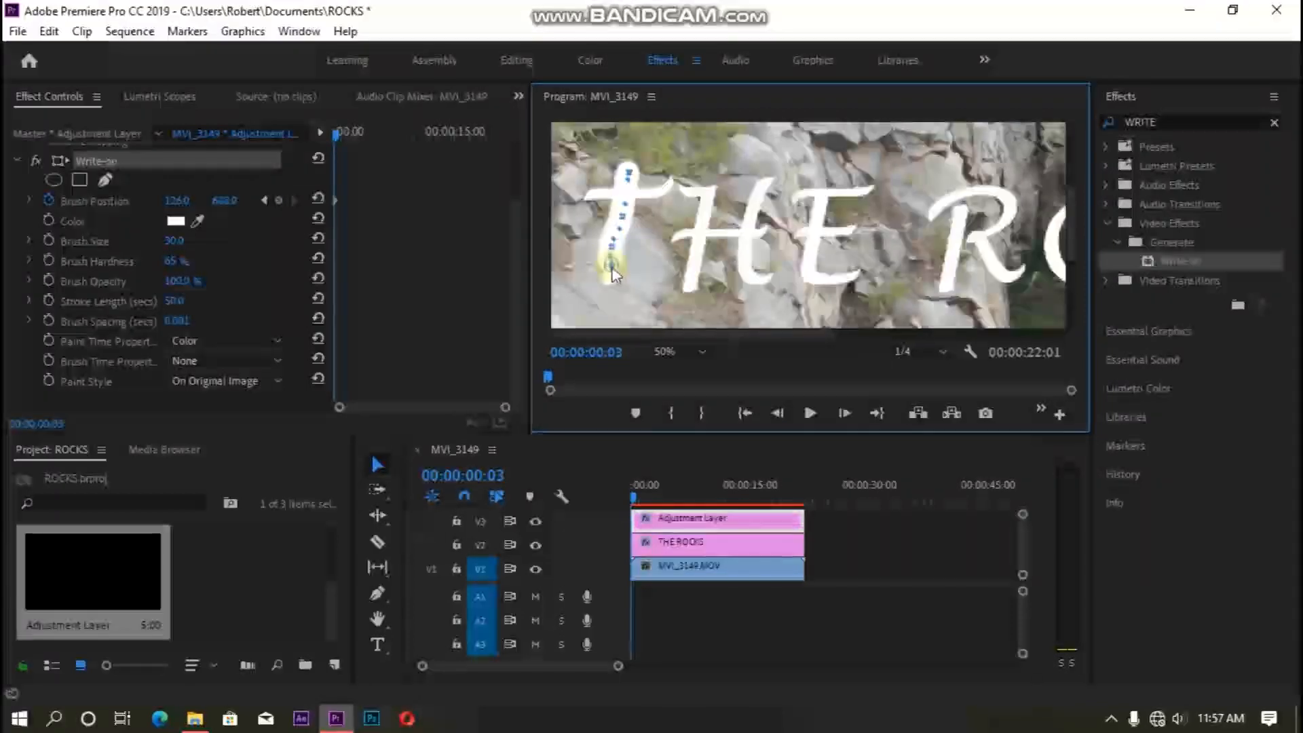
pyautogui.press('Right')
pyautogui.moveTo(611, 273)
pyautogui.mouseDown()
pyautogui.moveTo(601, 294)
pyautogui.moveTo(553, 204)
pyautogui.moveTo(568, 199)
pyautogui.mouseUp()
pyautogui.press('Right')
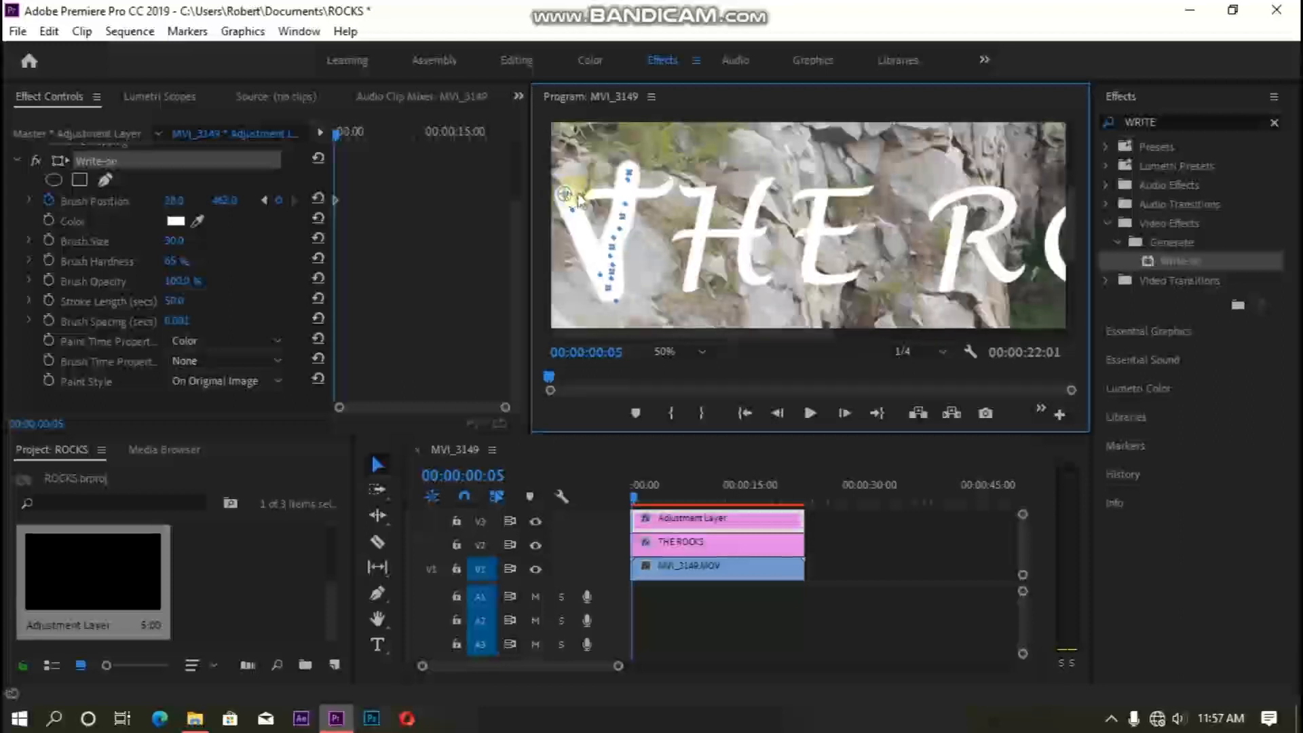
pyautogui.moveTo(565, 195)
pyautogui.mouseDown()
pyautogui.moveTo(585, 196)
pyautogui.moveTo(568, 195)
pyautogui.mouseUp()
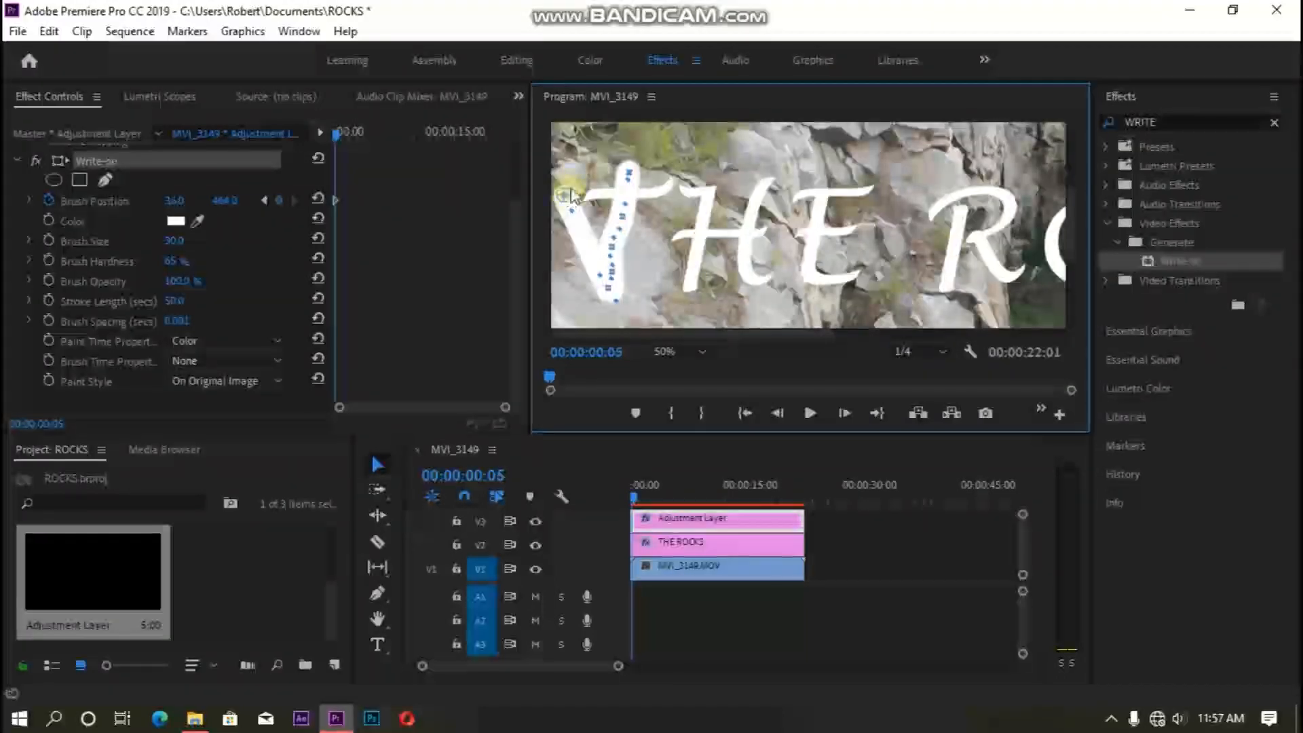
pyautogui.moveTo(567, 195); pyautogui.dragTo(606, 202)
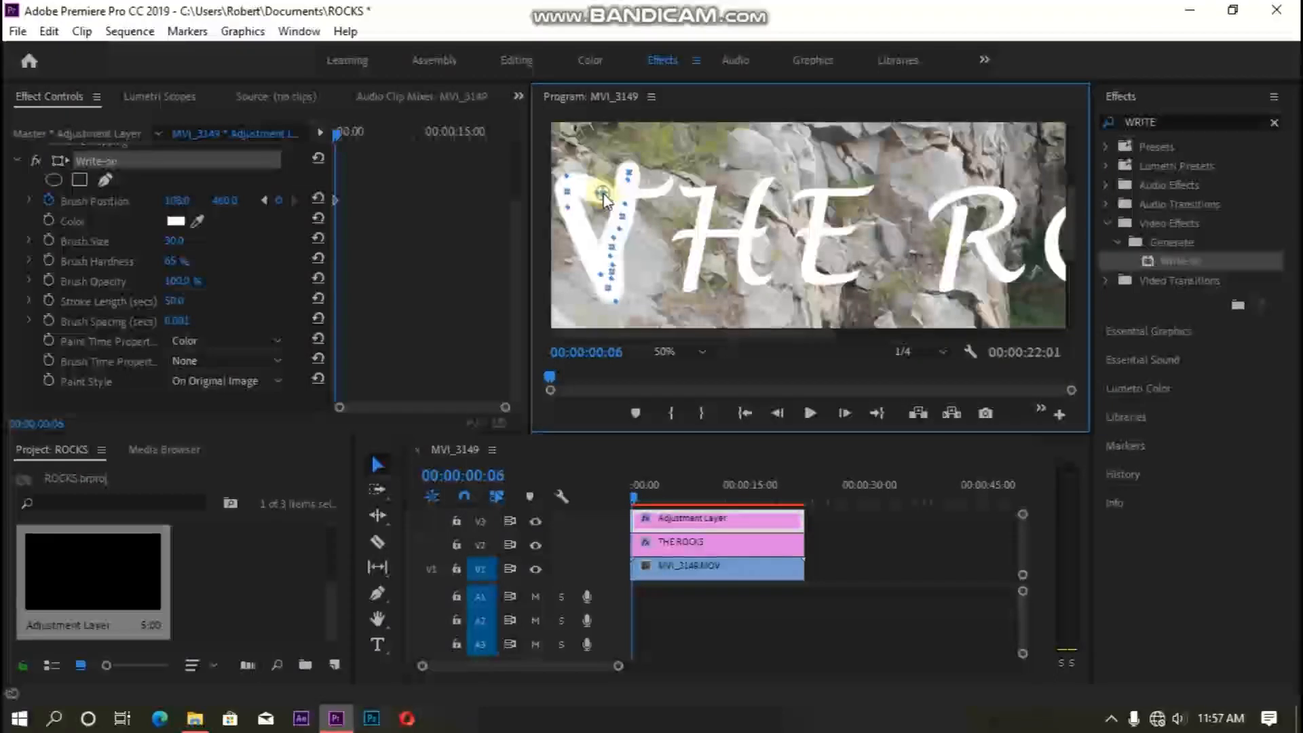
pyautogui.moveTo(606, 192); pyautogui.dragTo(644, 193)
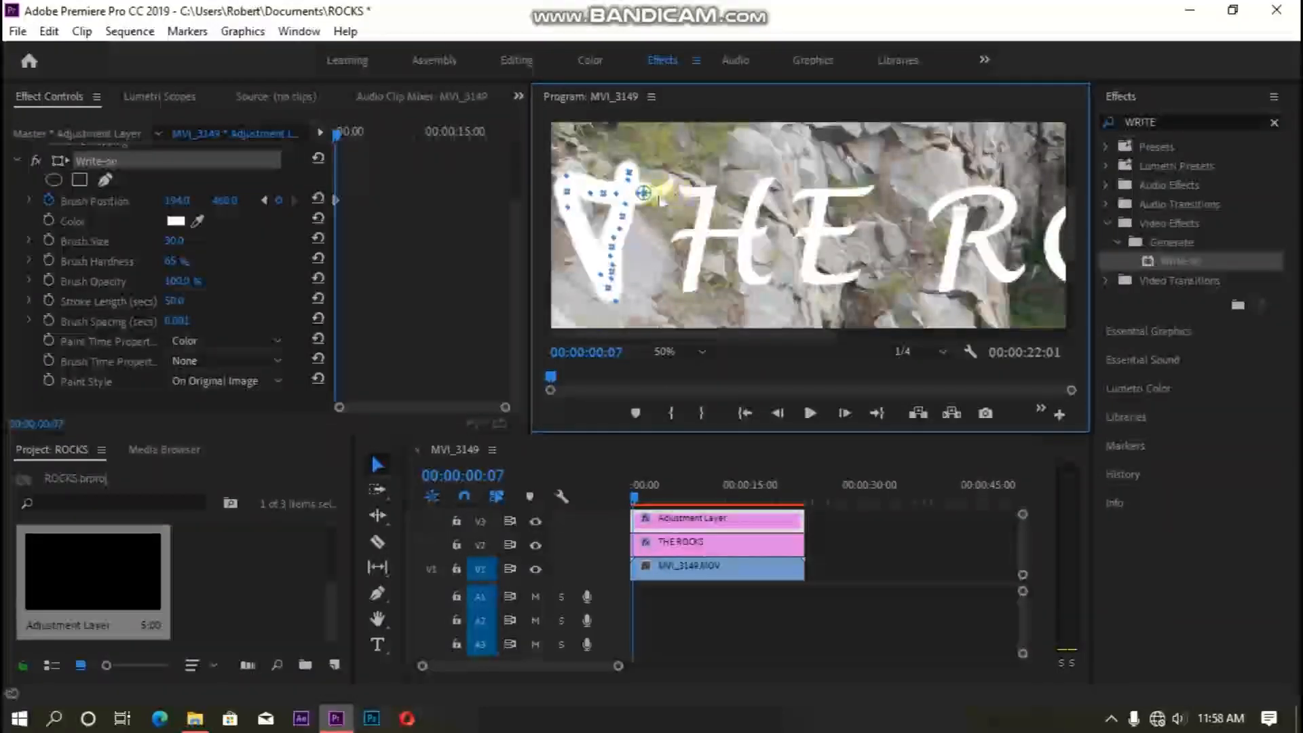
pyautogui.press('Right')
pyautogui.moveTo(648, 194); pyautogui.dragTo(664, 188)
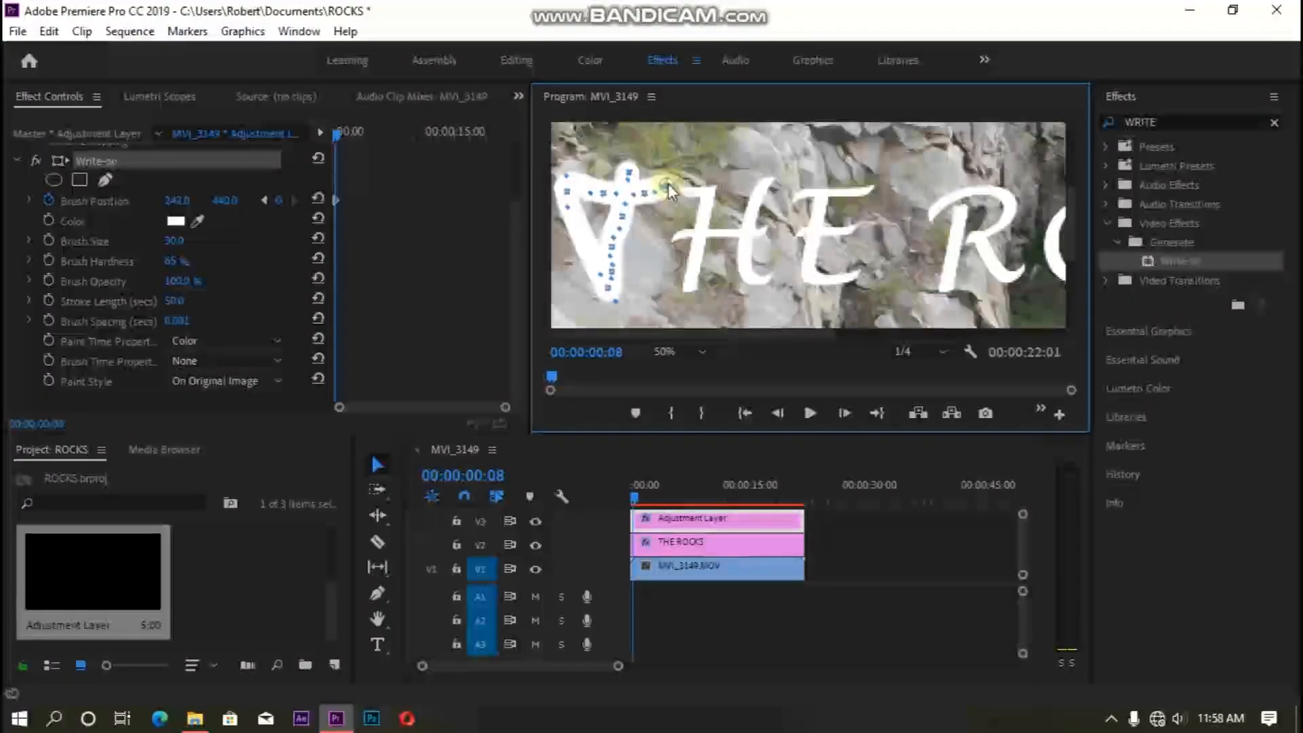
pyautogui.press('Right')
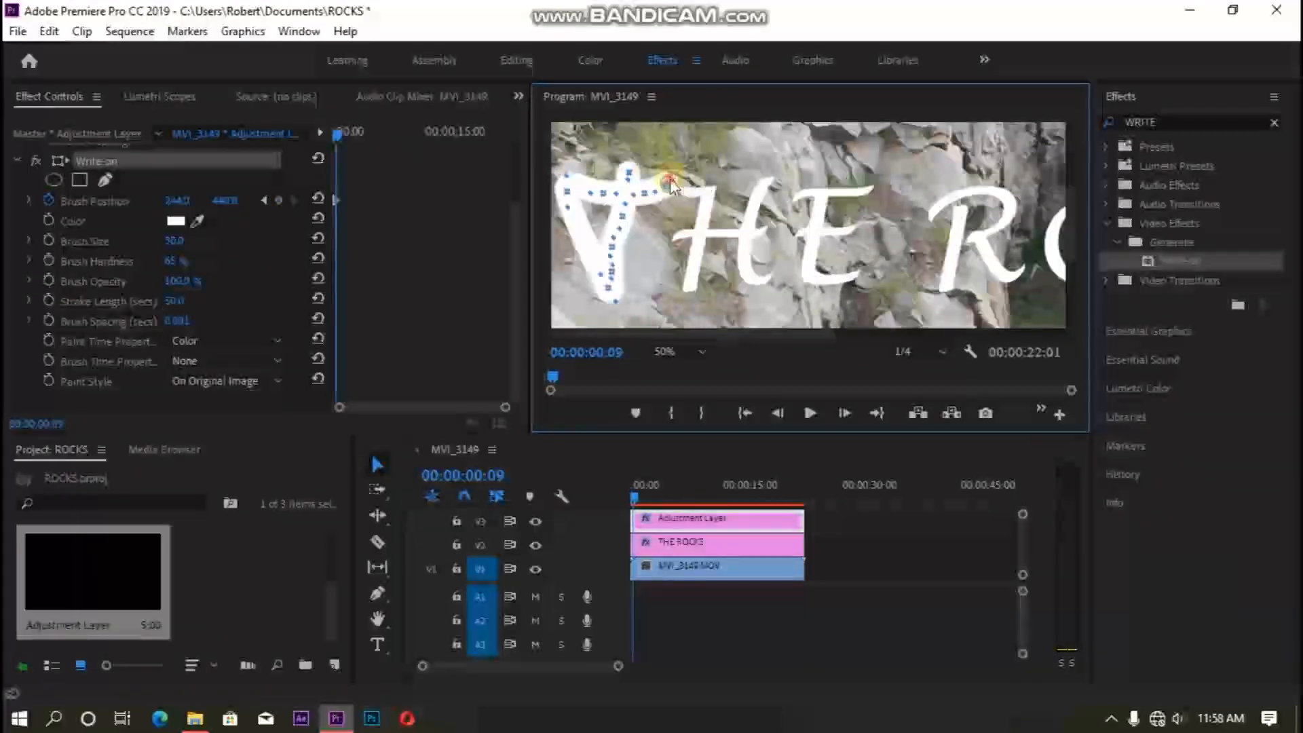
pyautogui.moveTo(670, 179); pyautogui.dragTo(675, 171)
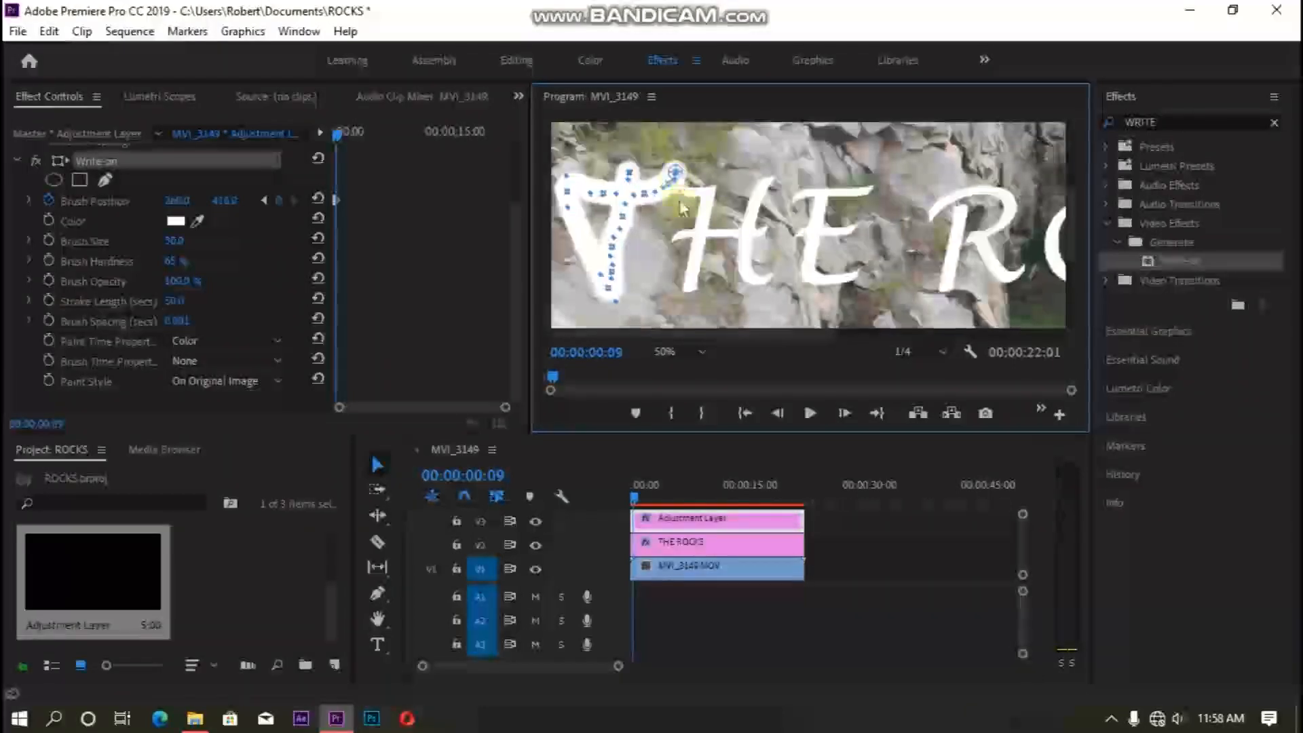
# - Continue the brush path frame by frame through the strokes of the letter H
pyautogui.moveTo(681, 180)
pyautogui.mouseDown()
pyautogui.moveTo(688, 193)
pyautogui.moveTo(711, 188)
pyautogui.mouseUp()
pyautogui.press('Right')
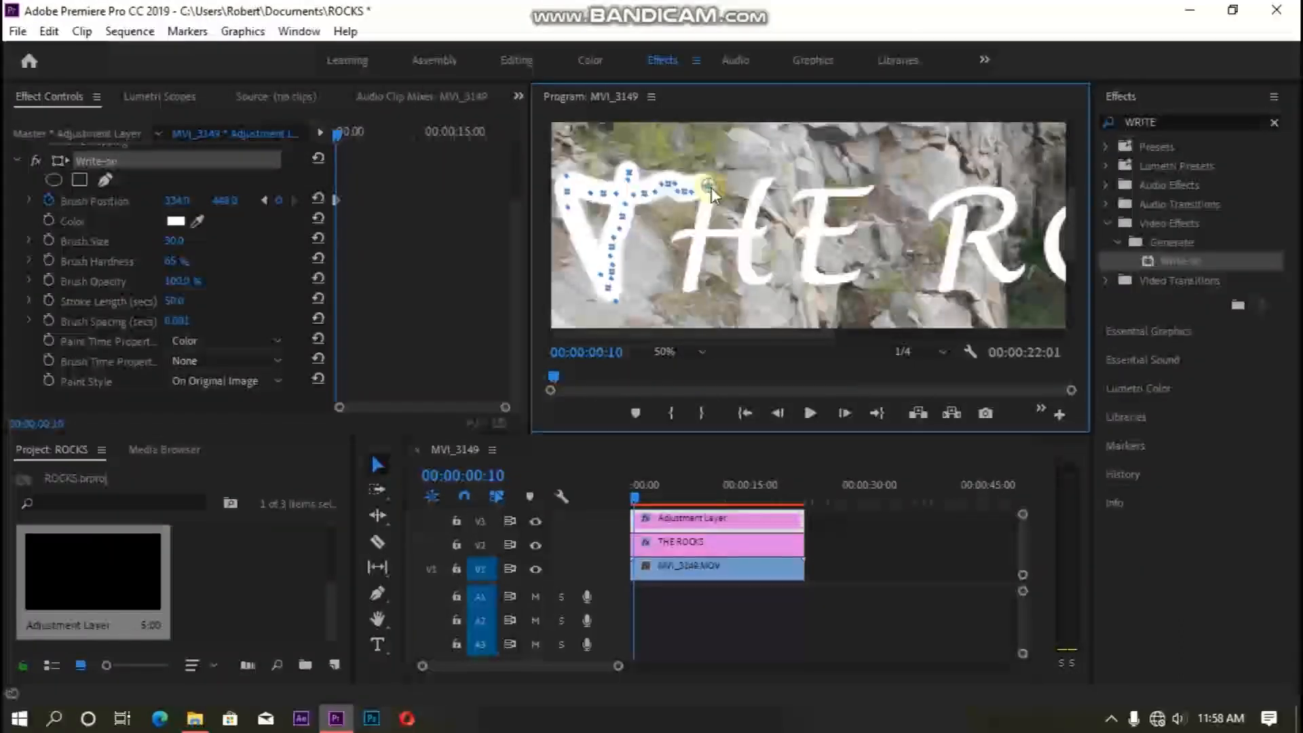
pyautogui.press('Right')
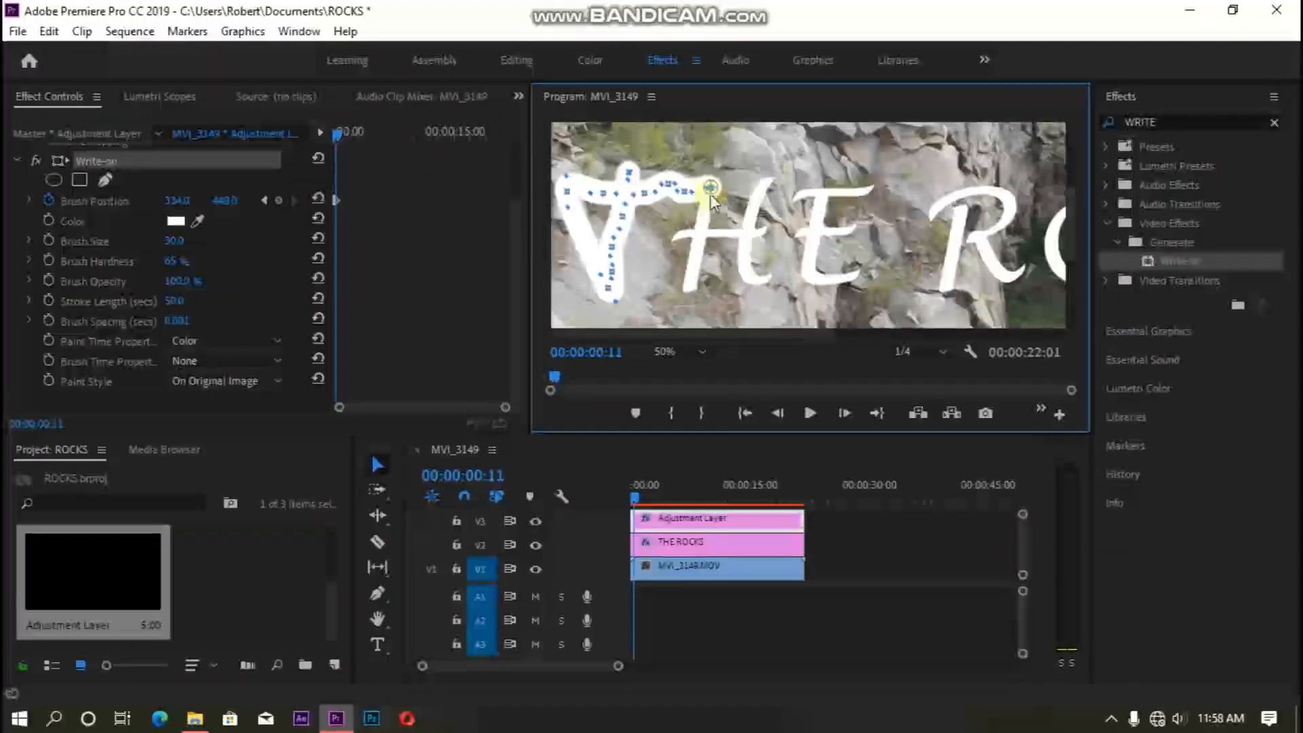
pyautogui.moveTo(709, 192); pyautogui.dragTo(707, 217)
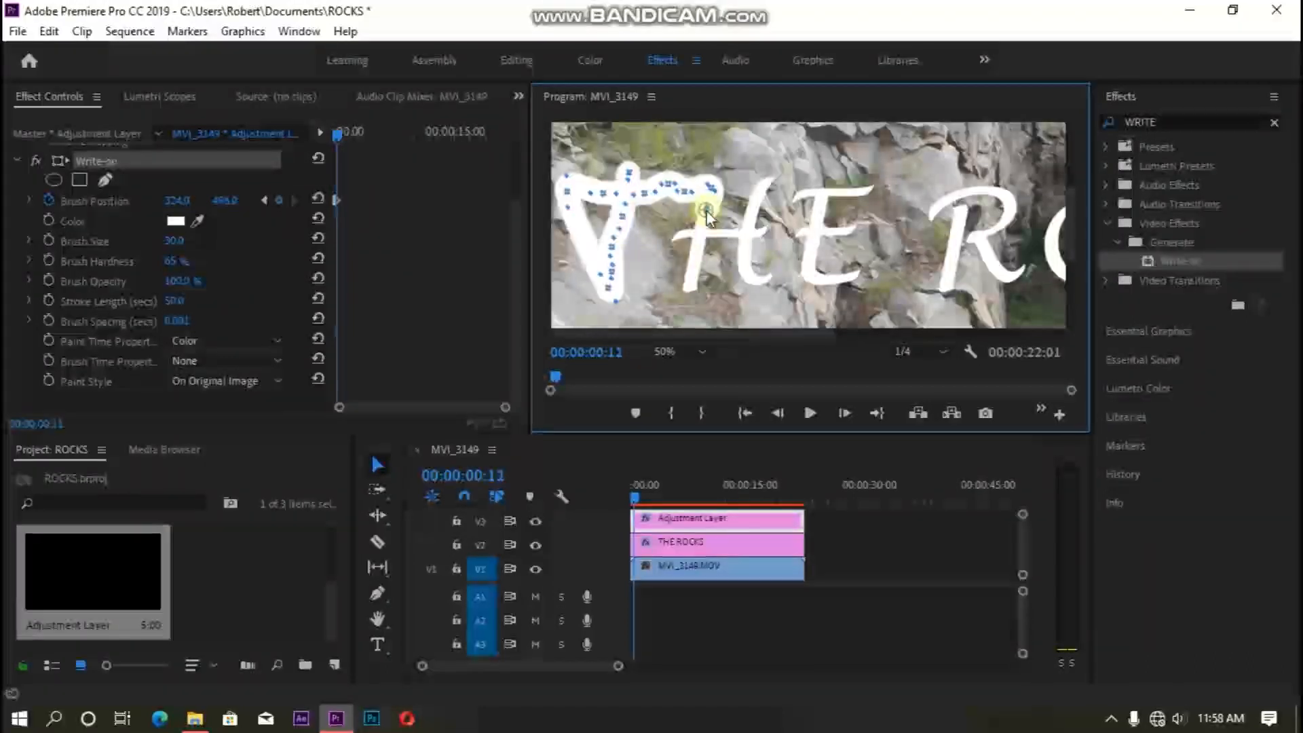
pyautogui.press('Right')
pyautogui.moveTo(703, 216); pyautogui.dragTo(696, 231)
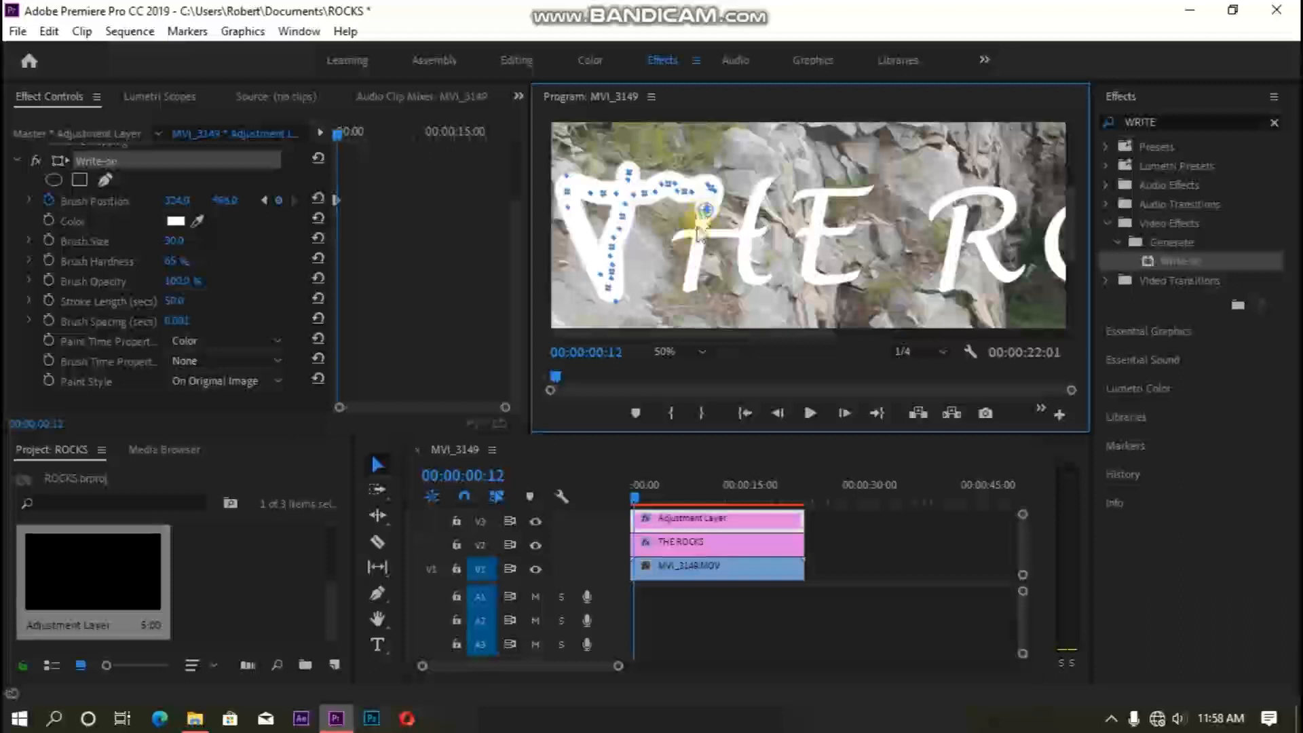
pyautogui.moveTo(699, 234)
pyautogui.mouseDown()
pyautogui.moveTo(683, 300)
pyautogui.moveTo(646, 250)
pyautogui.moveTo(661, 244)
pyautogui.moveTo(648, 244)
pyautogui.mouseUp()
pyautogui.press('Right')
pyautogui.press('Right')
pyautogui.press('Right')
pyautogui.press('Right')
pyautogui.press('Right')
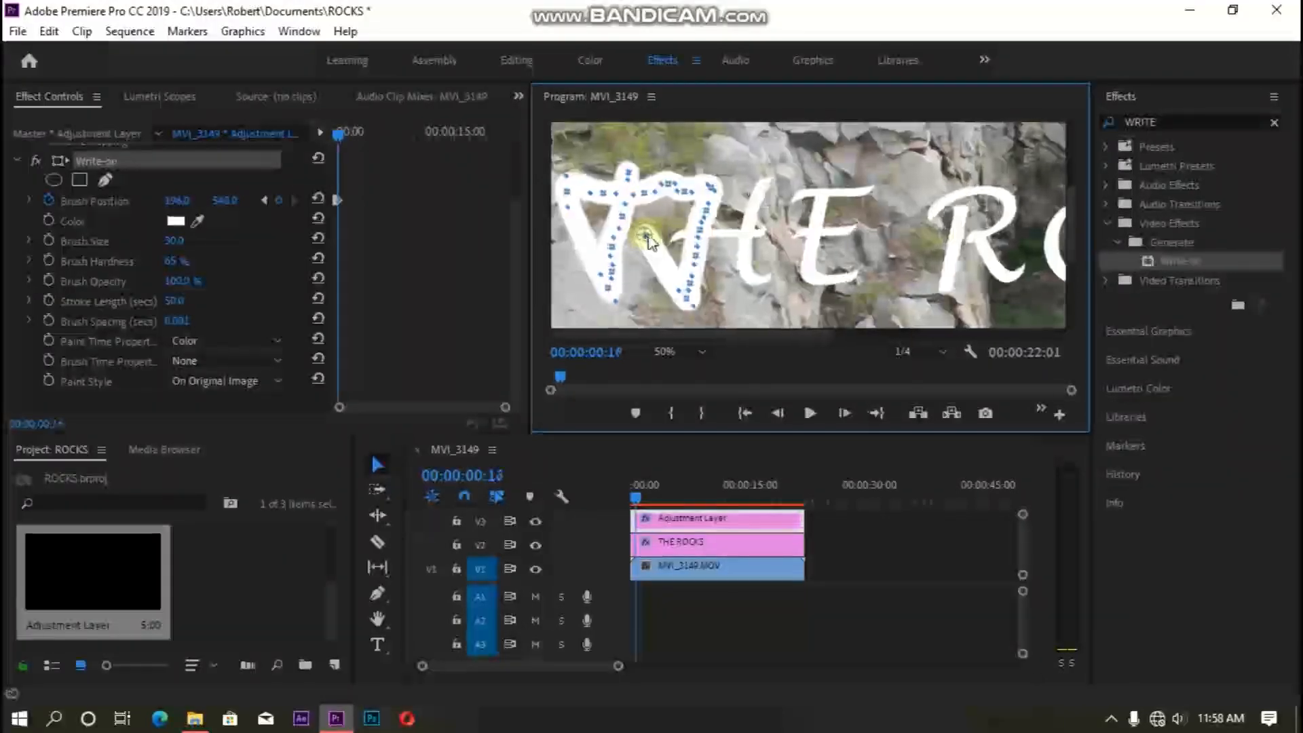
pyautogui.moveTo(646, 236); pyautogui.dragTo(701, 239)
pyautogui.press('Right')
pyautogui.moveTo(707, 231)
pyautogui.mouseDown()
pyautogui.moveTo(770, 241)
pyautogui.moveTo(788, 170)
pyautogui.mouseUp()
pyautogui.press('Right')
pyautogui.press('Right')
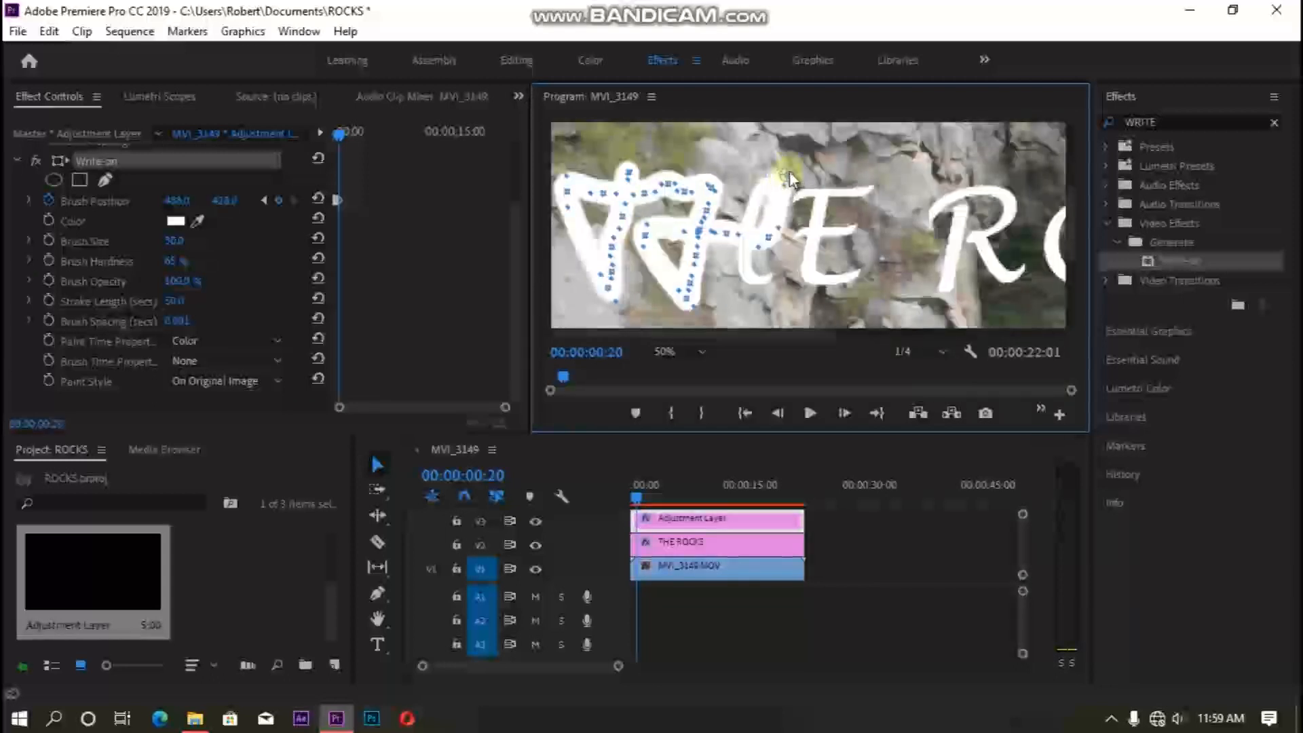
pyautogui.moveTo(785, 172)
pyautogui.mouseDown()
pyautogui.moveTo(763, 193)
pyautogui.moveTo(744, 257)
pyautogui.moveTo(748, 287)
pyautogui.moveTo(765, 284)
pyautogui.mouseUp()
# - Continue the brush path frame by frame around the strokes of the letter E
pyautogui.press('Right')
pyautogui.press('Right')
pyautogui.press('Right')
pyautogui.press('Right')
pyautogui.press('Right')
pyautogui.press('Right')
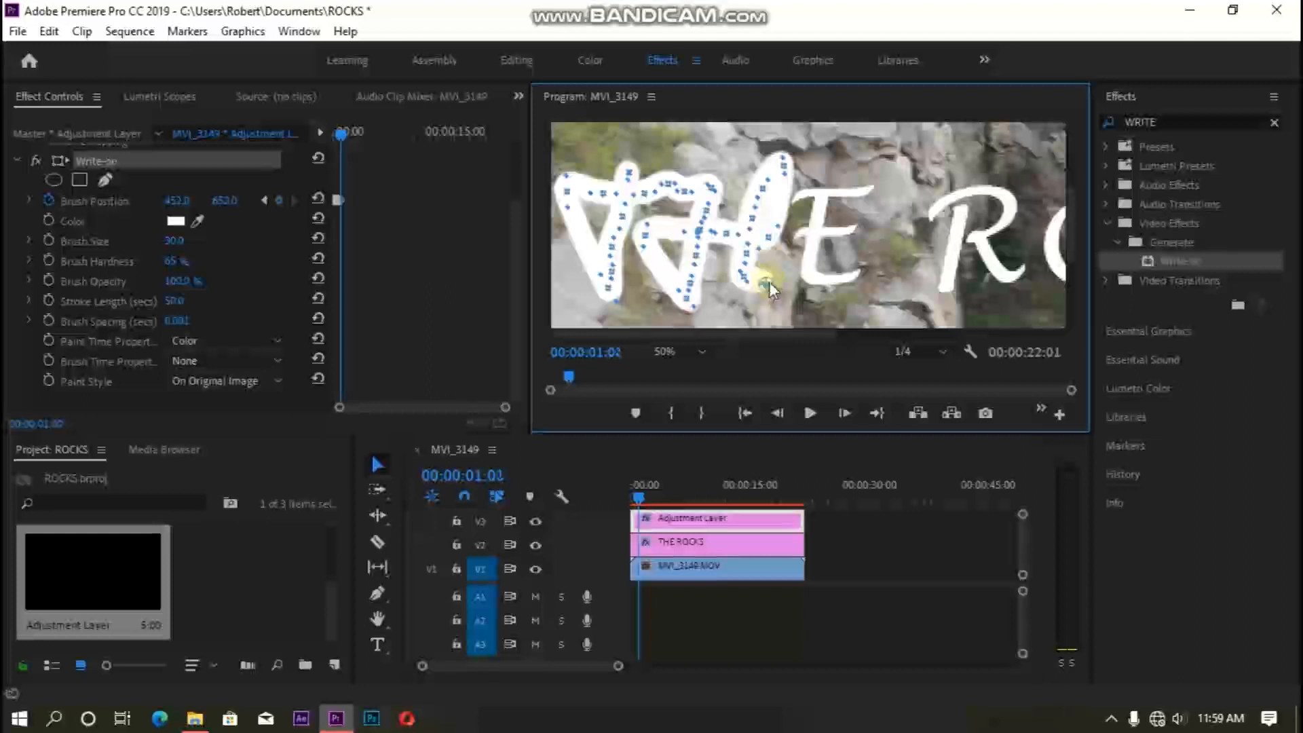
pyautogui.moveTo(771, 279)
pyautogui.mouseDown()
pyautogui.moveTo(762, 161)
pyautogui.moveTo(826, 175)
pyautogui.moveTo(807, 279)
pyautogui.moveTo(858, 277)
pyautogui.mouseUp()
pyautogui.press('Right')
pyautogui.press('Right')
pyautogui.press('Right')
pyautogui.press('Right')
pyautogui.press('Right')
pyautogui.press('Right')
pyautogui.press('Right')
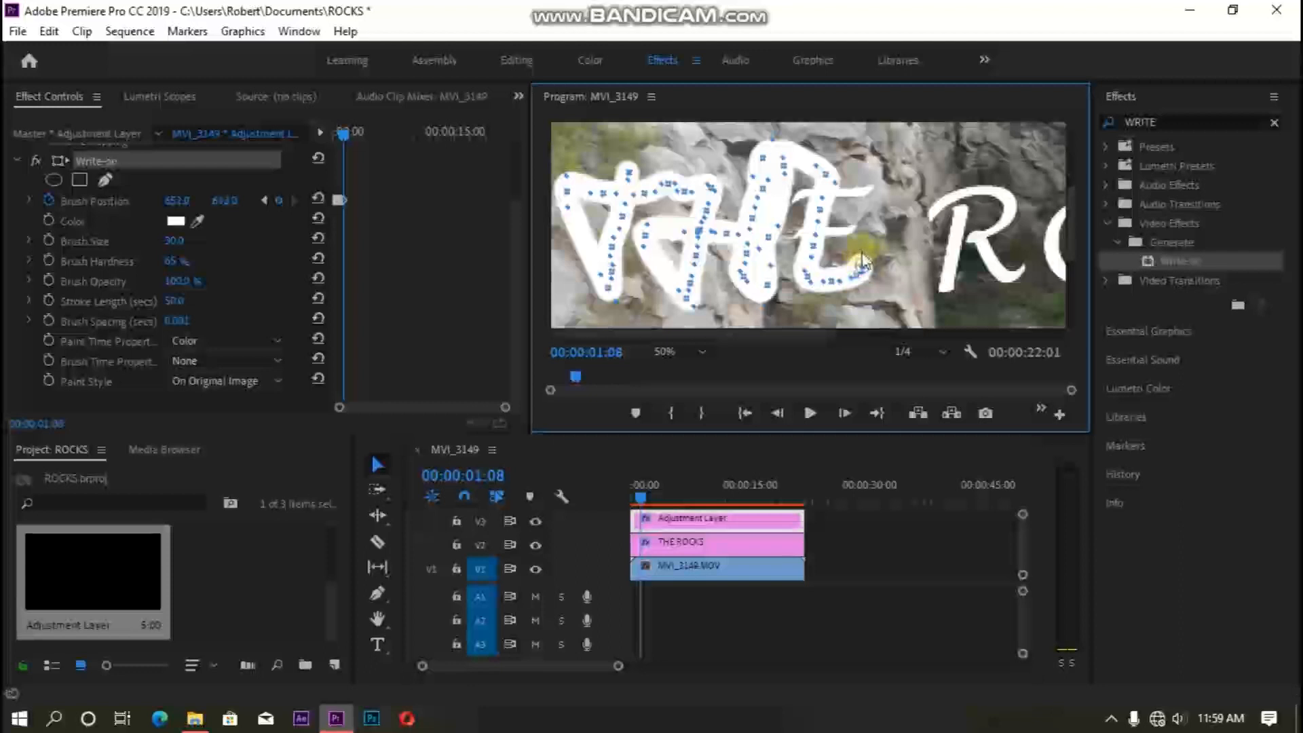
pyautogui.press('Right')
pyautogui.moveTo(862, 264); pyautogui.dragTo(895, 190)
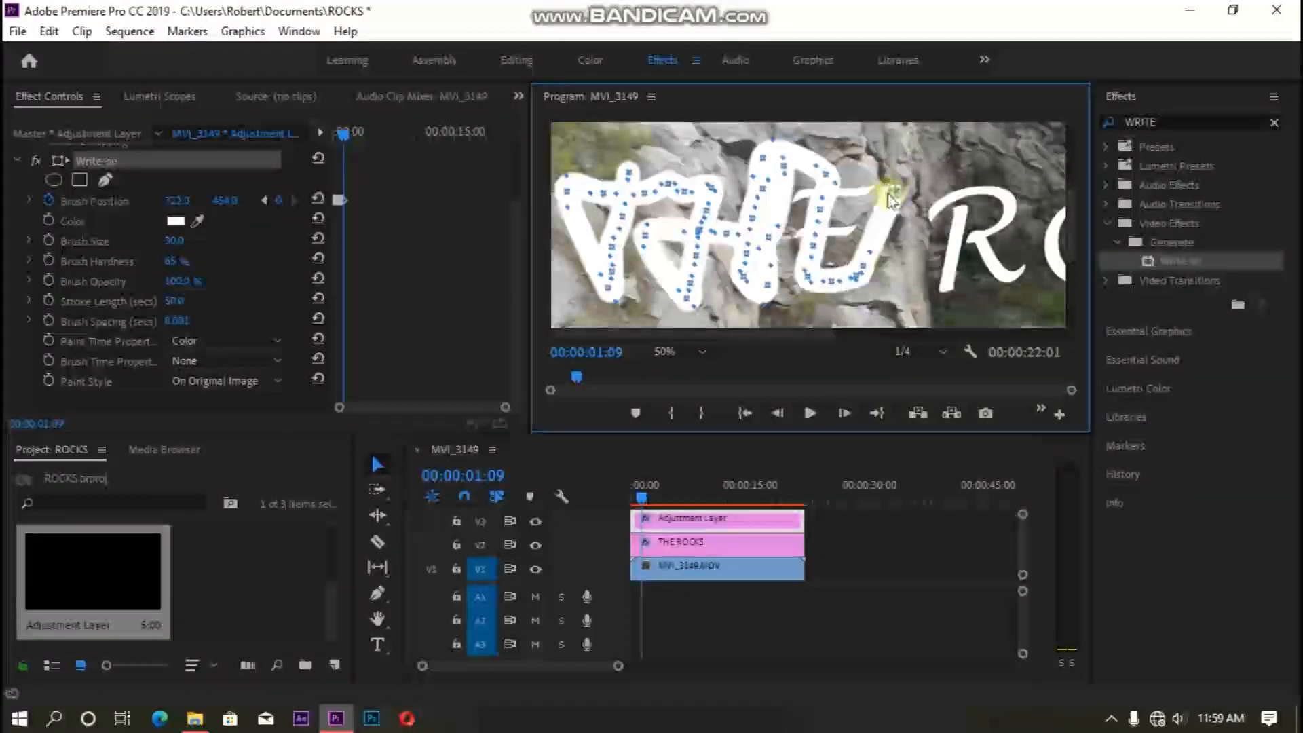
pyautogui.press('Right')
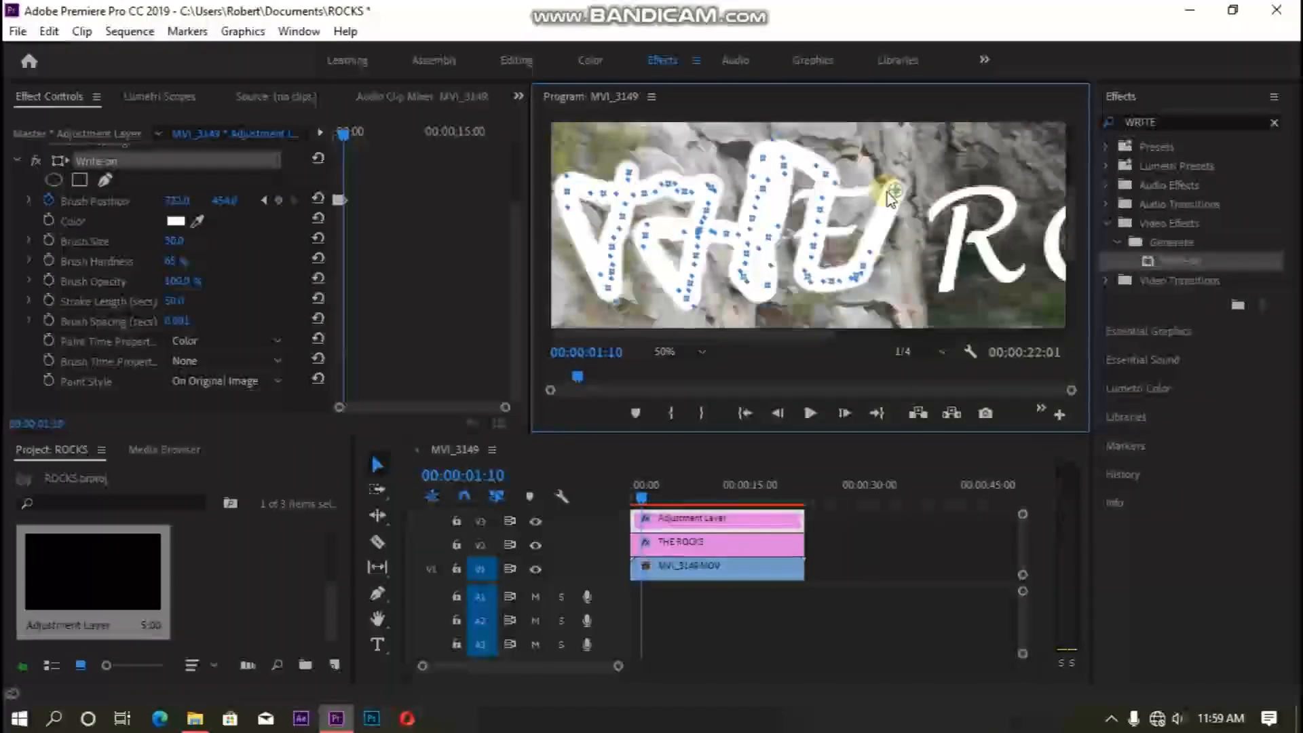
pyautogui.moveTo(891, 190); pyautogui.dragTo(868, 192)
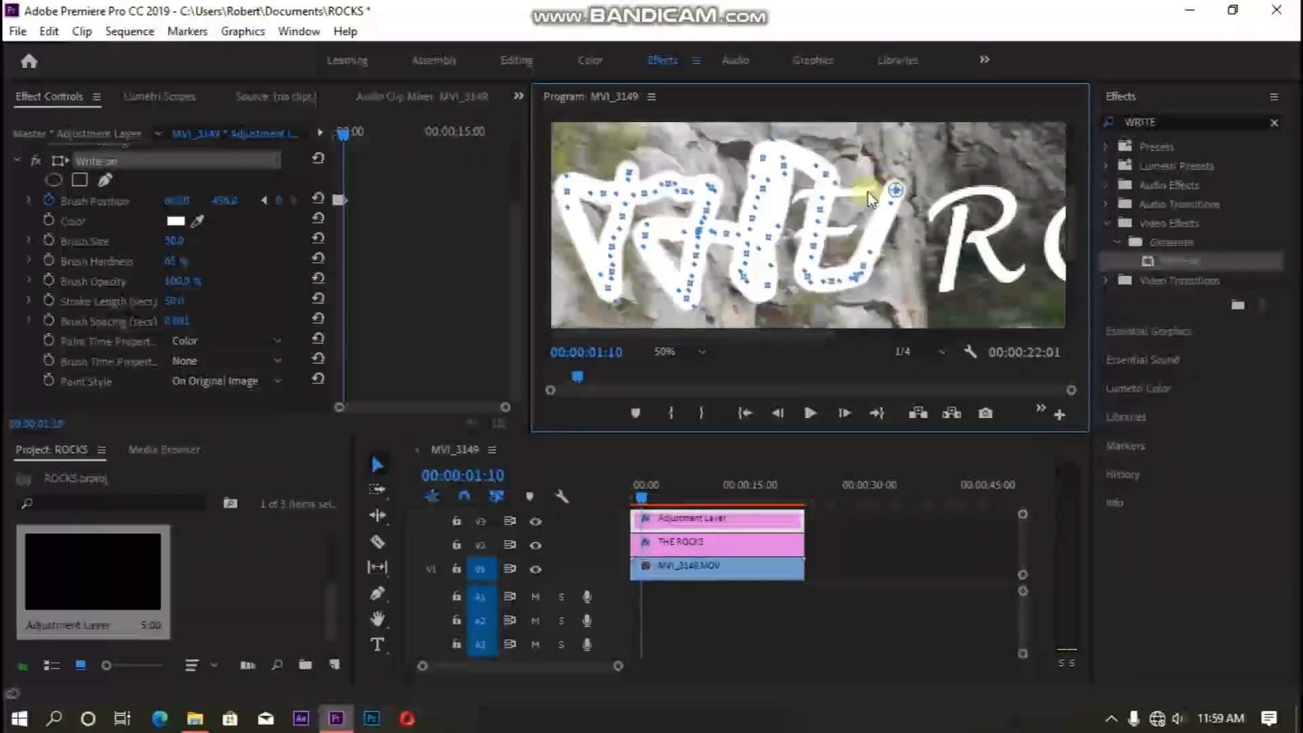
pyautogui.press('Right')
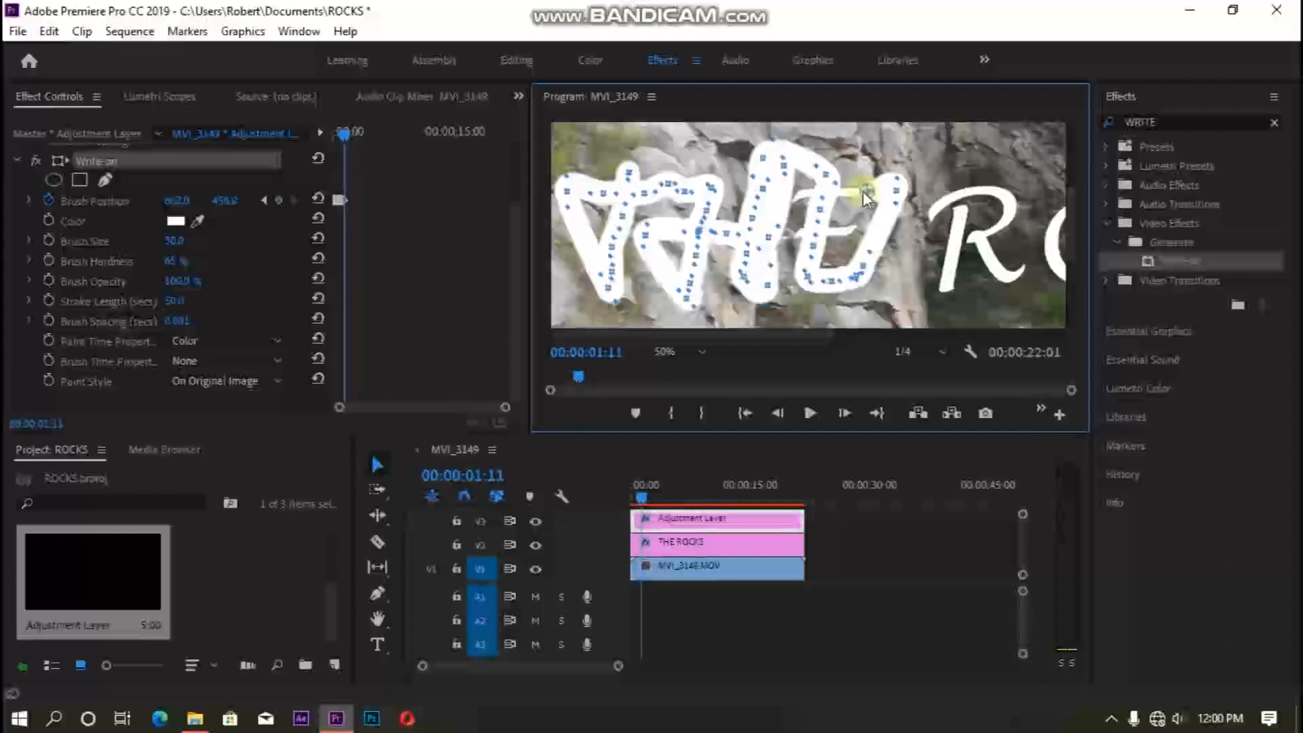
pyautogui.moveTo(863, 192); pyautogui.dragTo(802, 205)
pyautogui.press('Right')
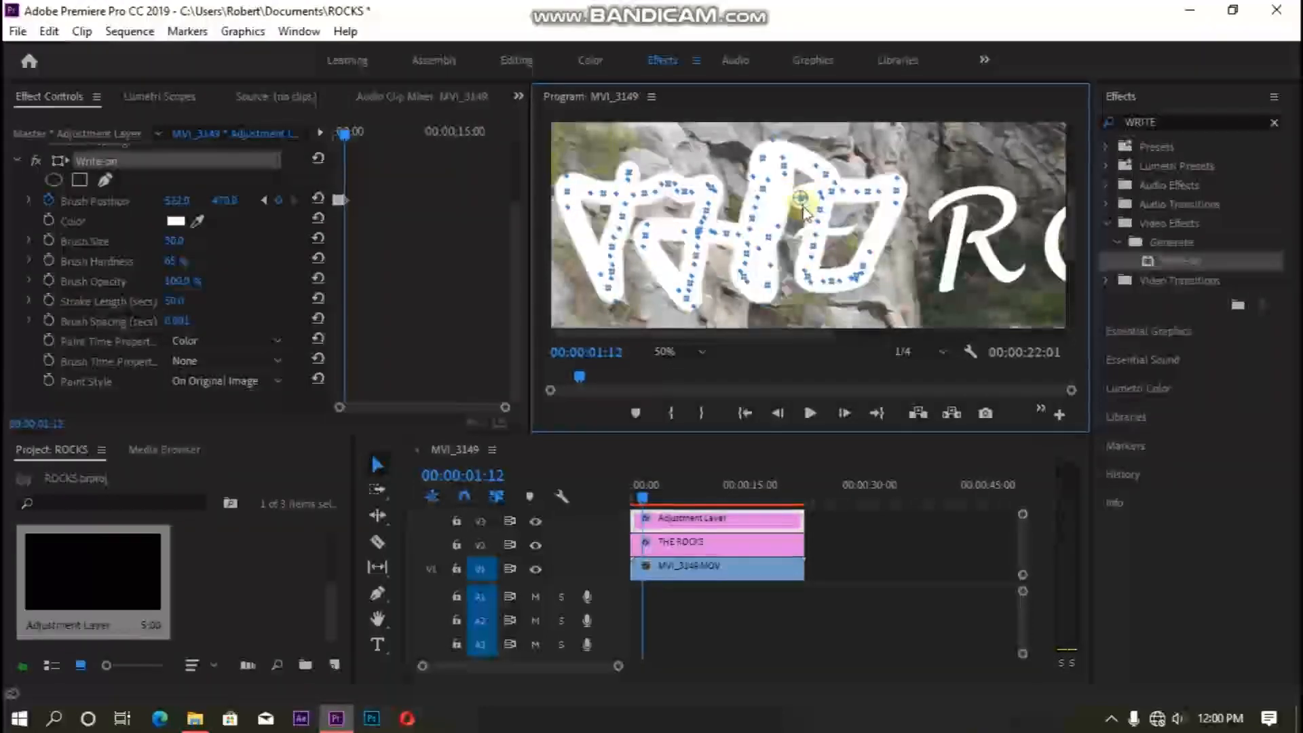
pyautogui.press('Right')
pyautogui.moveTo(804, 212)
pyautogui.mouseDown()
pyautogui.moveTo(792, 243)
pyautogui.moveTo(833, 232)
pyautogui.mouseUp()
pyautogui.press('Right')
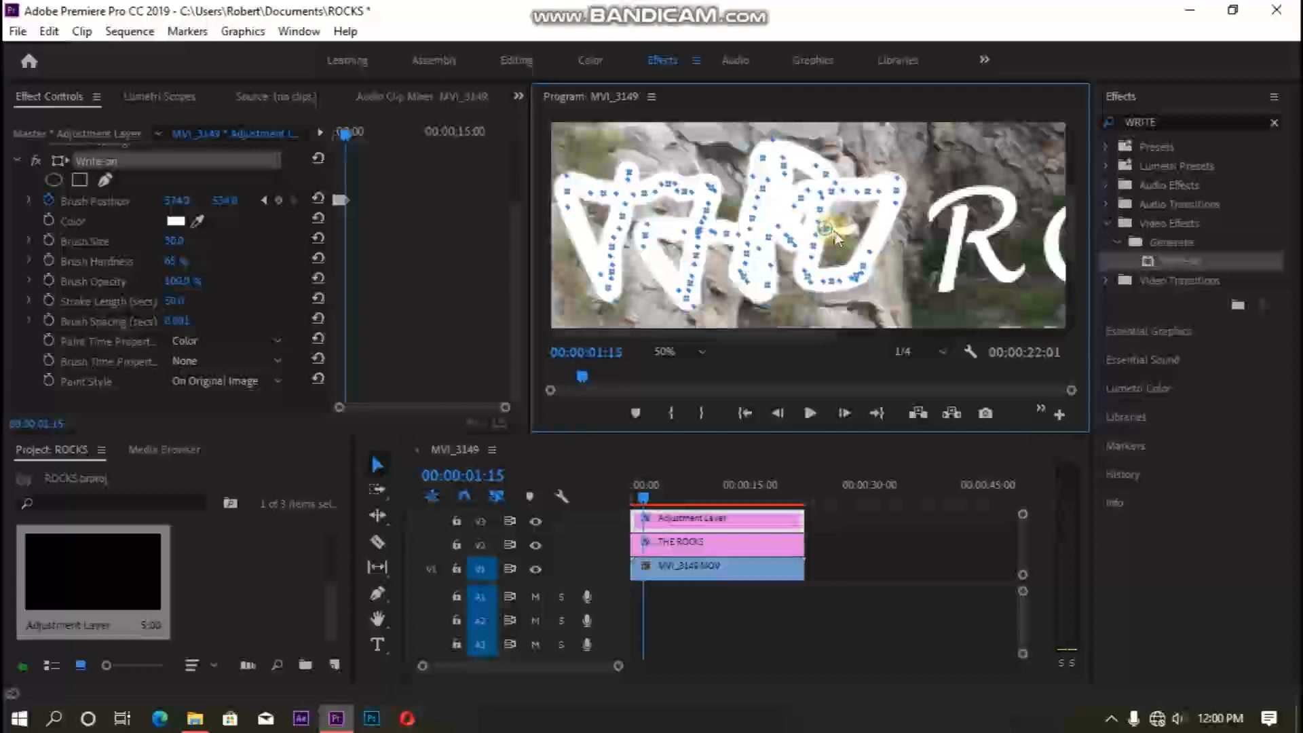
pyautogui.moveTo(840, 239); pyautogui.dragTo(850, 238)
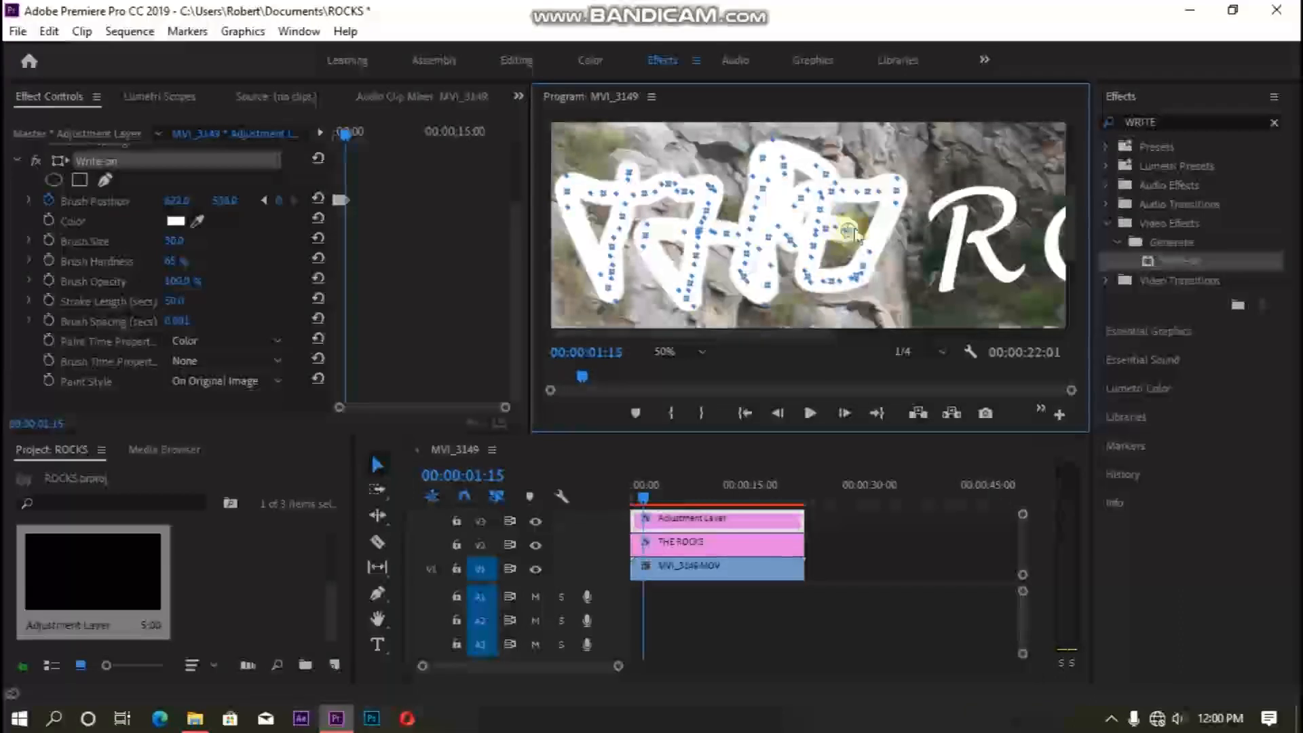
# - Continue the brush path from the E into the letter R, keyframing the brush down its first stroke
pyautogui.press('Right')
pyautogui.moveTo(853, 233)
pyautogui.mouseDown()
pyautogui.moveTo(911, 252)
pyautogui.moveTo(965, 226)
pyautogui.mouseUp()
pyautogui.press('Right')
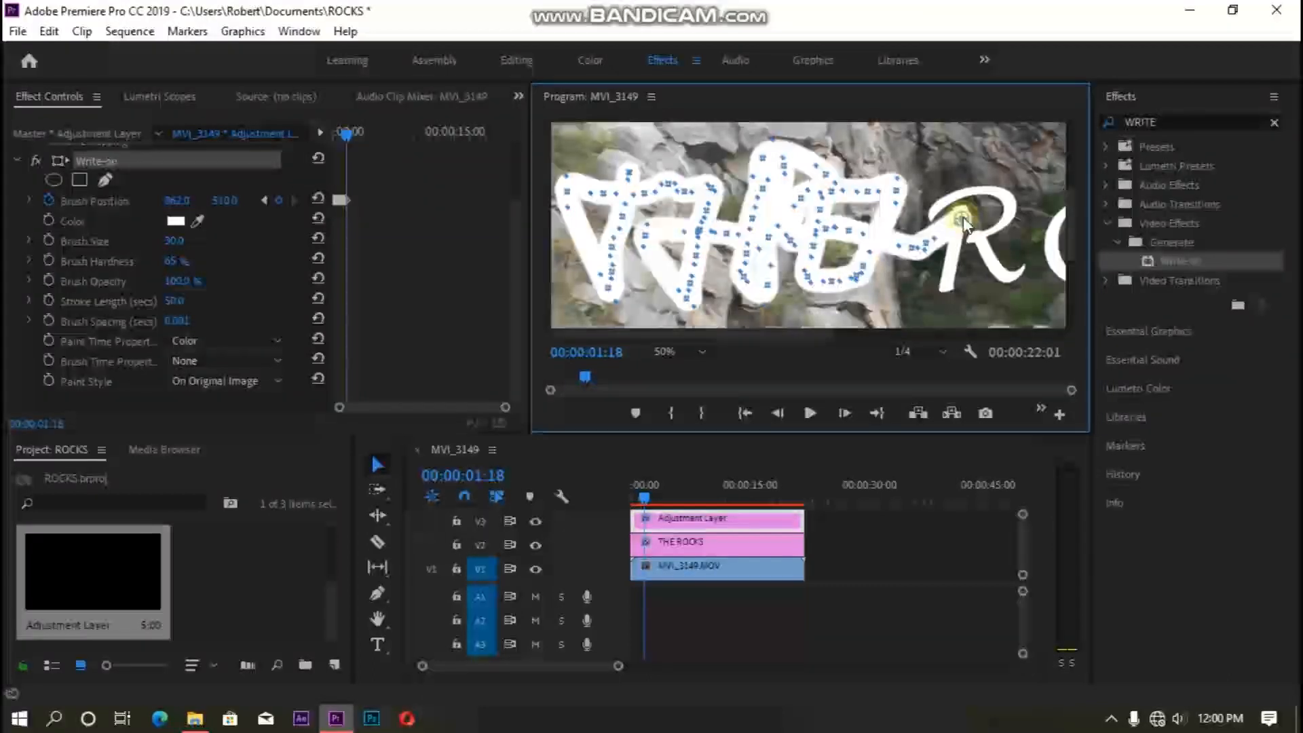
pyautogui.press('Right')
pyautogui.moveTo(962, 230)
pyautogui.mouseDown()
pyautogui.moveTo(943, 296)
pyautogui.moveTo(905, 261)
pyautogui.moveTo(906, 224)
pyautogui.moveTo(931, 207)
pyautogui.moveTo(995, 197)
pyautogui.moveTo(1009, 211)
pyautogui.moveTo(1004, 232)
pyautogui.moveTo(969, 244)
pyautogui.moveTo(995, 277)
pyautogui.moveTo(1022, 265)
pyautogui.mouseUp()
pyautogui.press('Right')
pyautogui.press('Right')
pyautogui.press('Right')
pyautogui.press('Right')
pyautogui.press('Right')
pyautogui.press('Right')
pyautogui.press('Right')
pyautogui.press('Right')
pyautogui.press('Right')
pyautogui.press('Right')
pyautogui.press('Right')
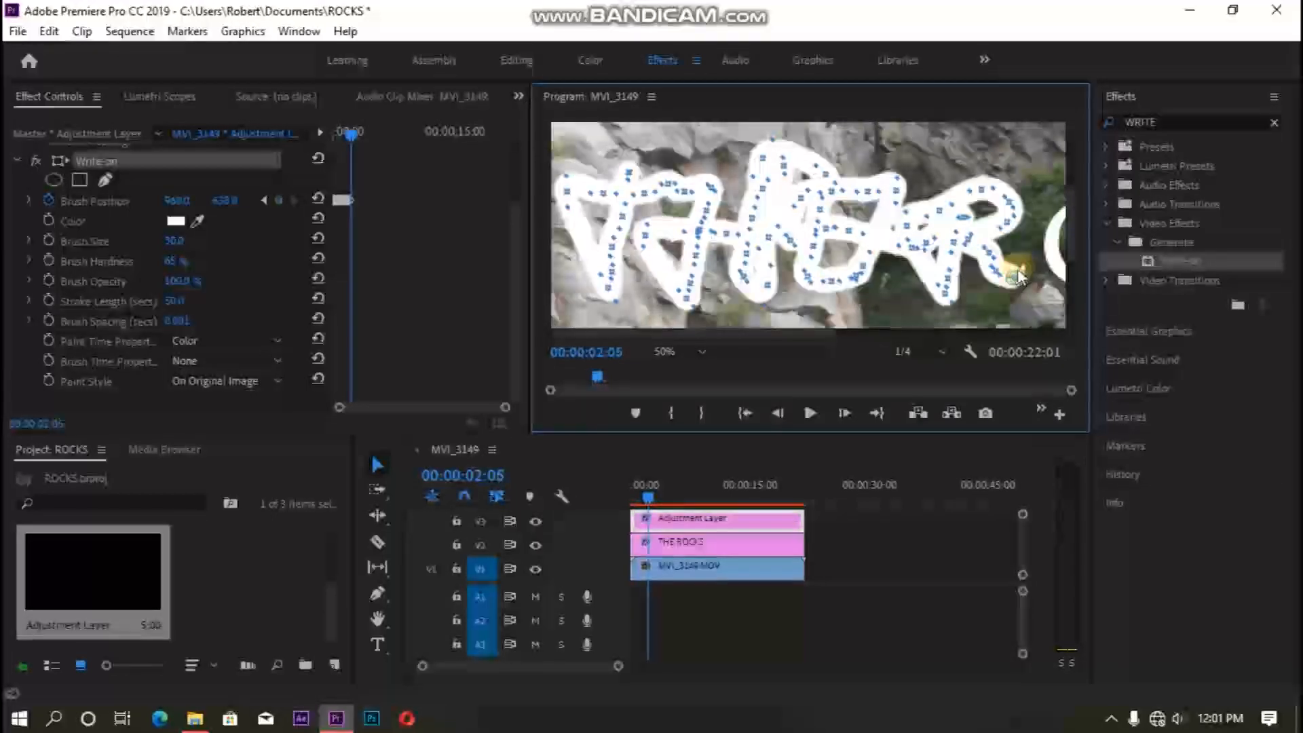
# - Trace the brush frame by frame around the bowl and down the leg of the R
pyautogui.press('Right')
pyautogui.moveTo(815, 333); pyautogui.dragTo(983, 340)
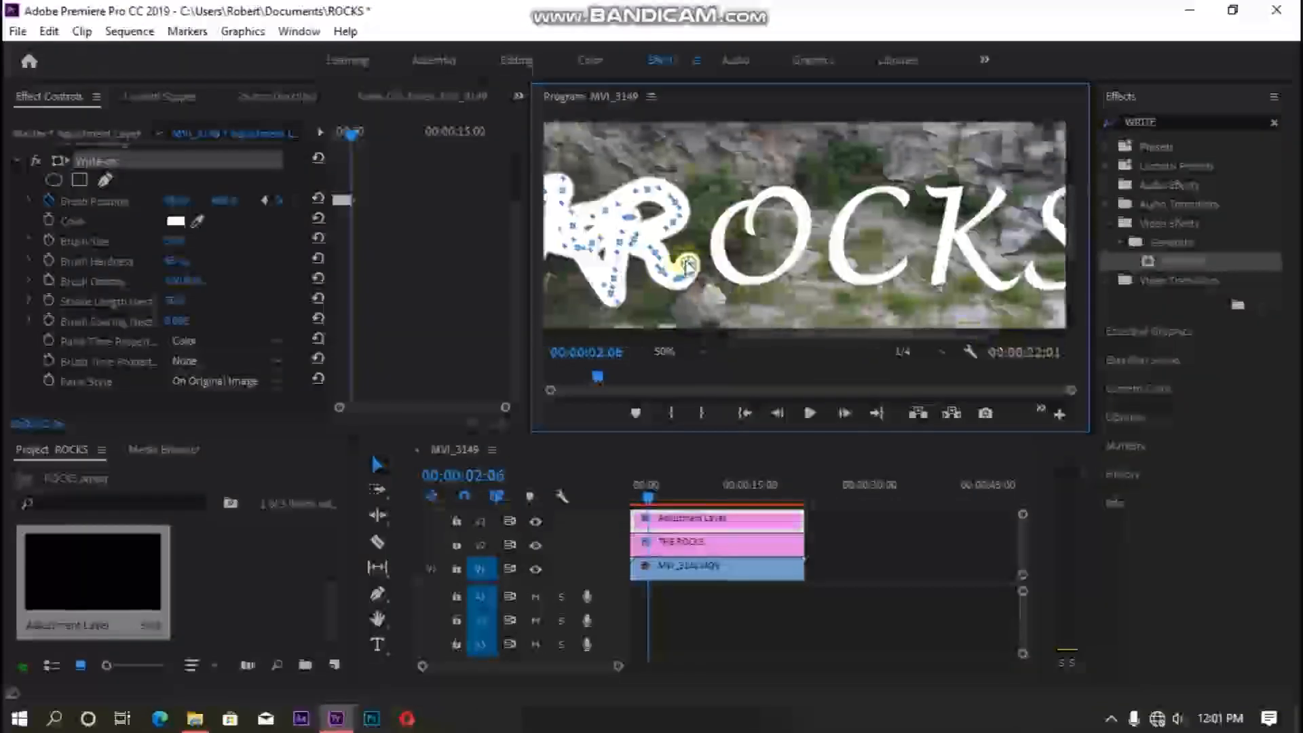
pyautogui.press('Right')
pyautogui.moveTo(694, 260); pyautogui.dragTo(705, 223)
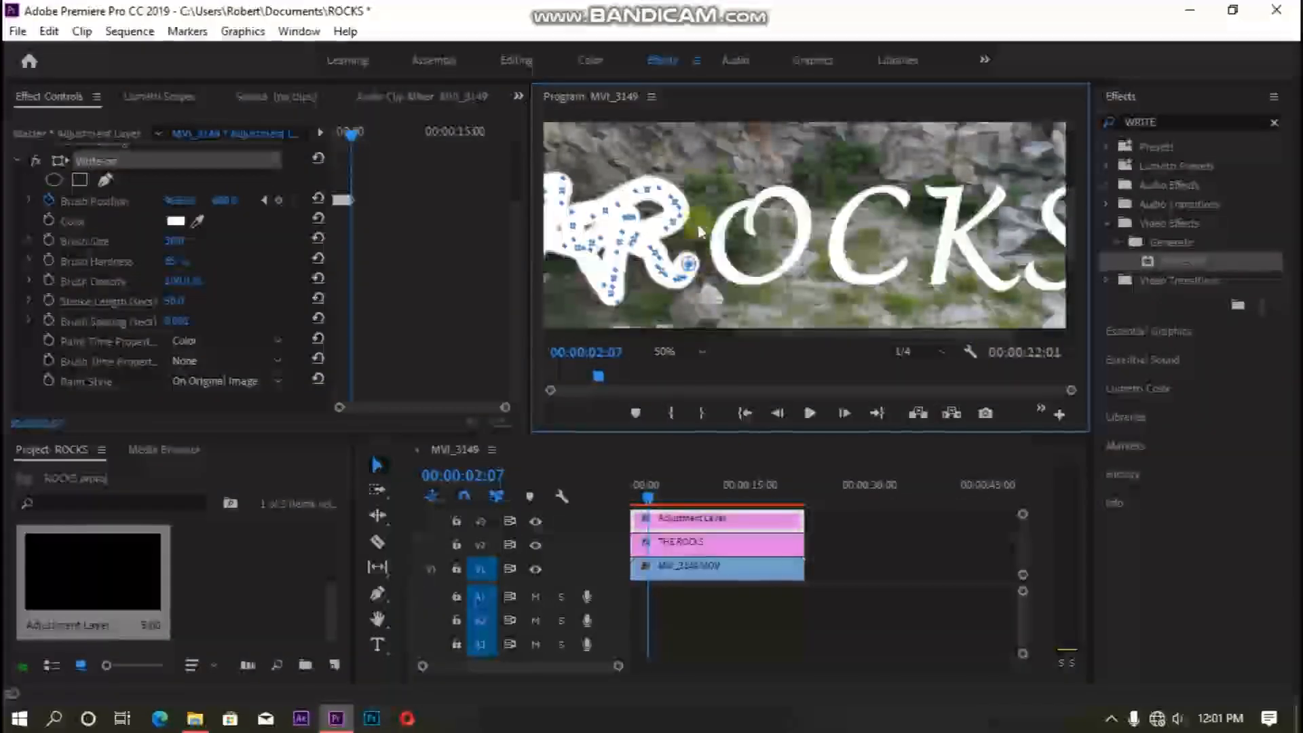
pyautogui.moveTo(698, 225); pyautogui.dragTo(712, 192)
pyautogui.press('Right')
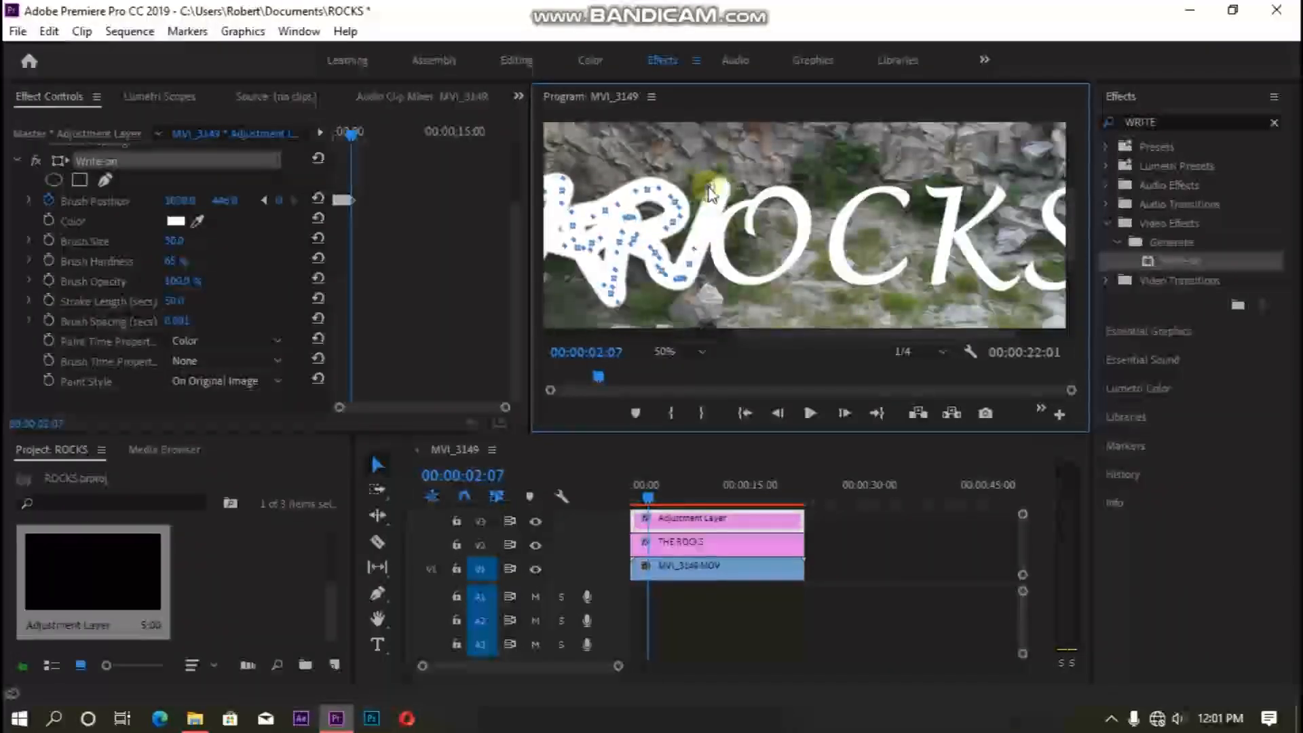
pyautogui.moveTo(716, 195)
pyautogui.mouseDown()
pyautogui.moveTo(716, 248)
pyautogui.moveTo(730, 281)
pyautogui.moveTo(769, 282)
pyautogui.mouseUp()
pyautogui.press('Right')
pyautogui.press('Right')
pyautogui.press('Right')
pyautogui.press('Right')
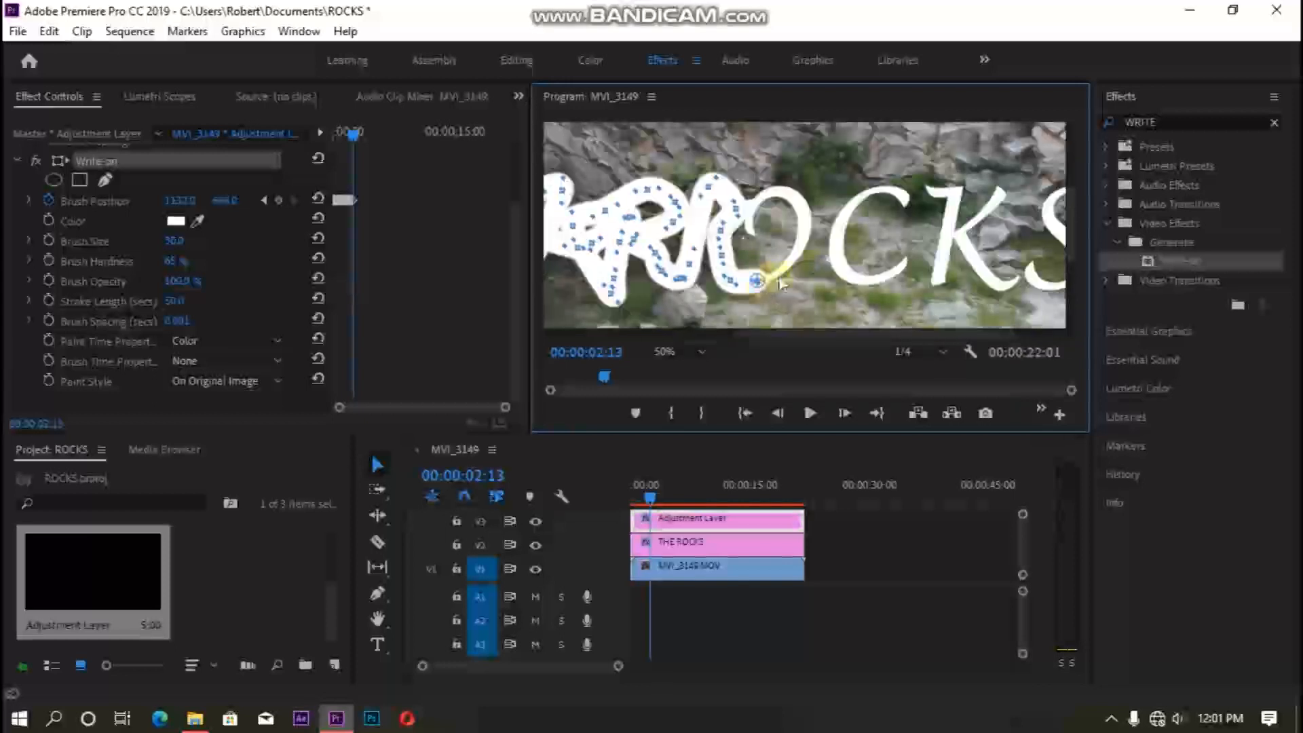
pyautogui.press('Right')
# - Continue the brush path frame by frame around the curve of the letter O
pyautogui.moveTo(783, 270); pyautogui.dragTo(801, 237)
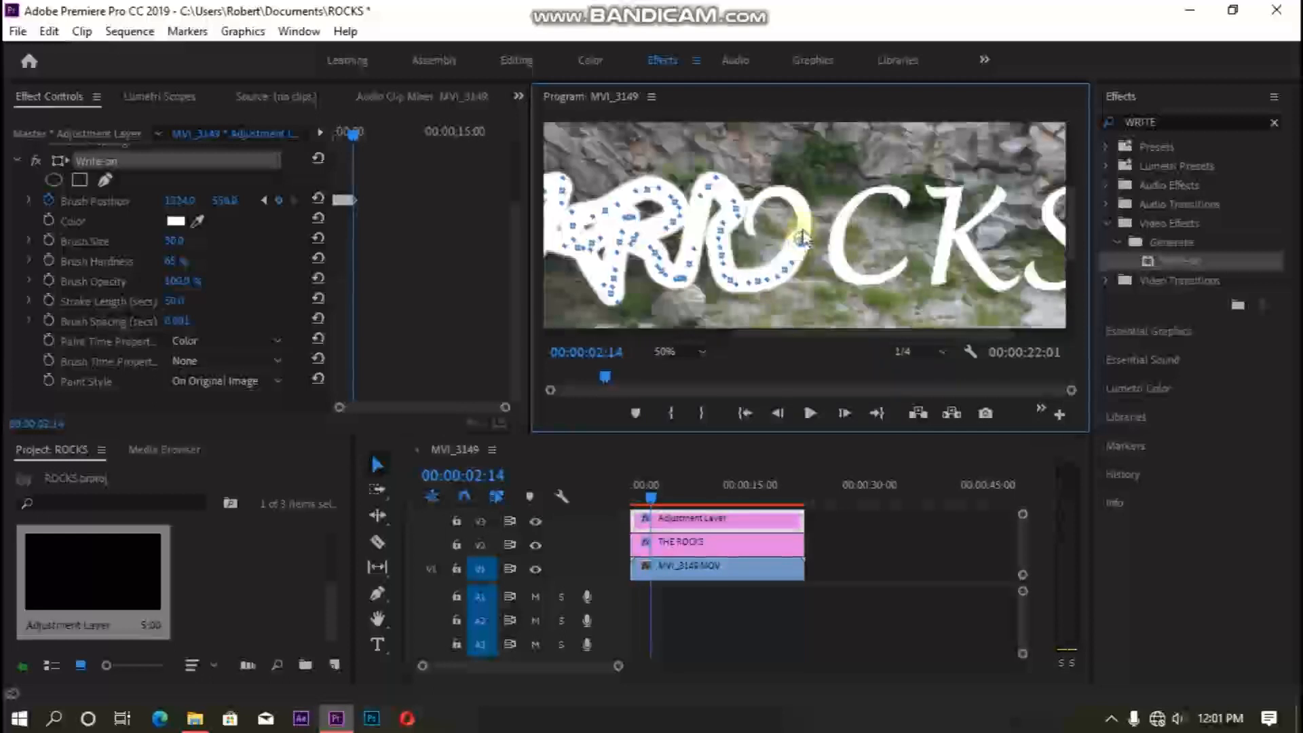
pyautogui.moveTo(806, 228); pyautogui.dragTo(786, 190)
pyautogui.press('Right')
pyautogui.press('Right')
pyautogui.moveTo(778, 192); pyautogui.dragTo(773, 189)
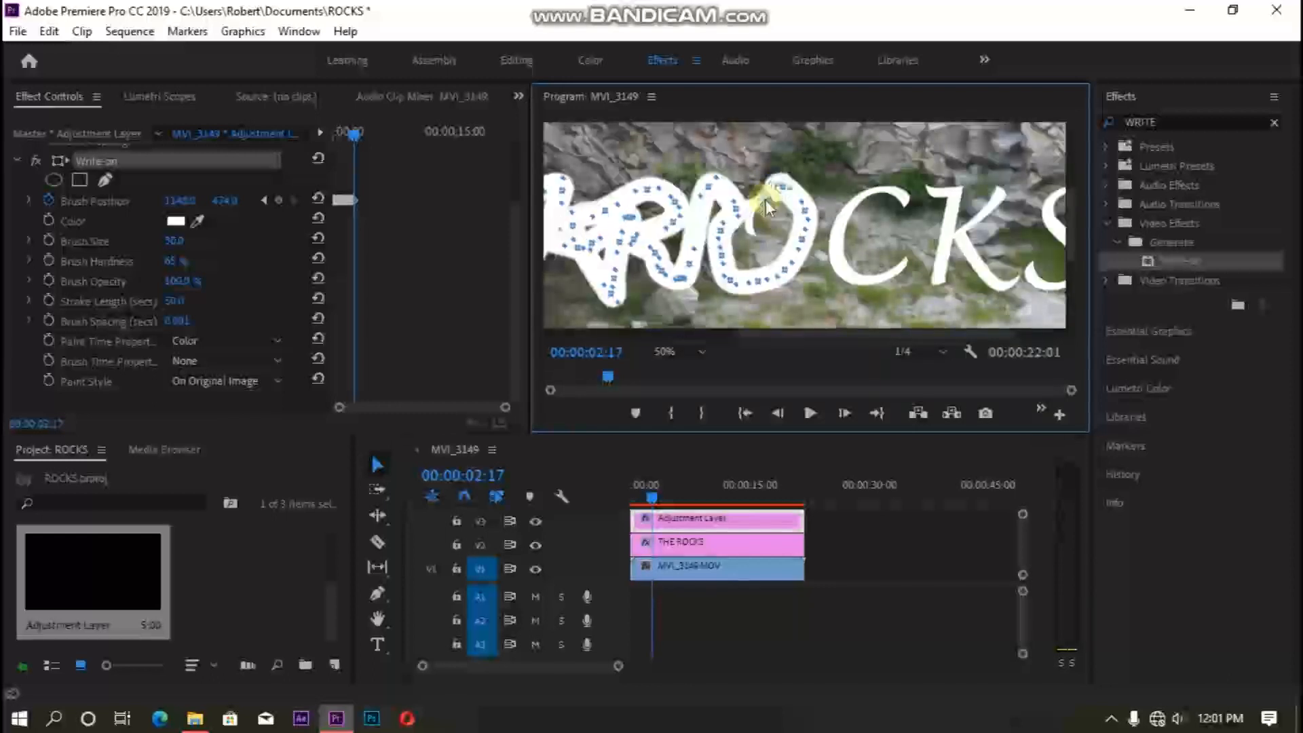
pyautogui.press('Right')
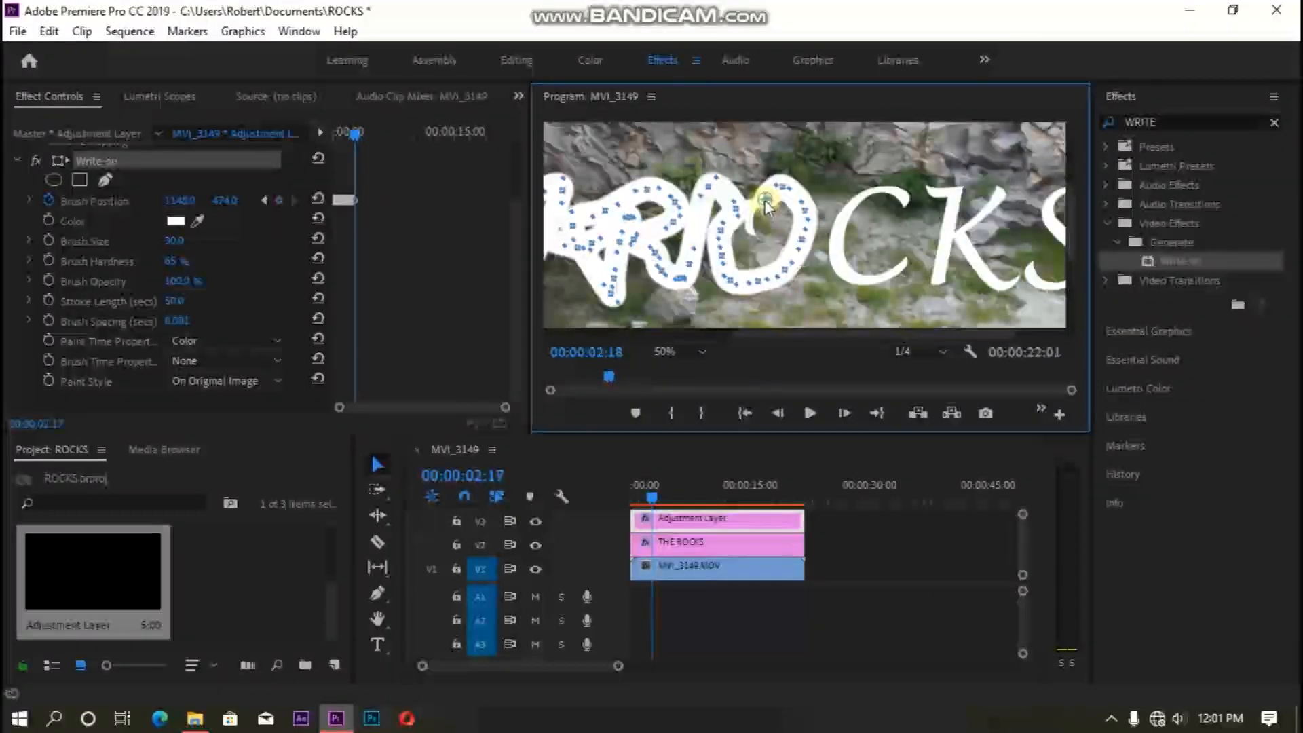
pyautogui.moveTo(765, 202); pyautogui.dragTo(752, 209)
pyautogui.press('Right')
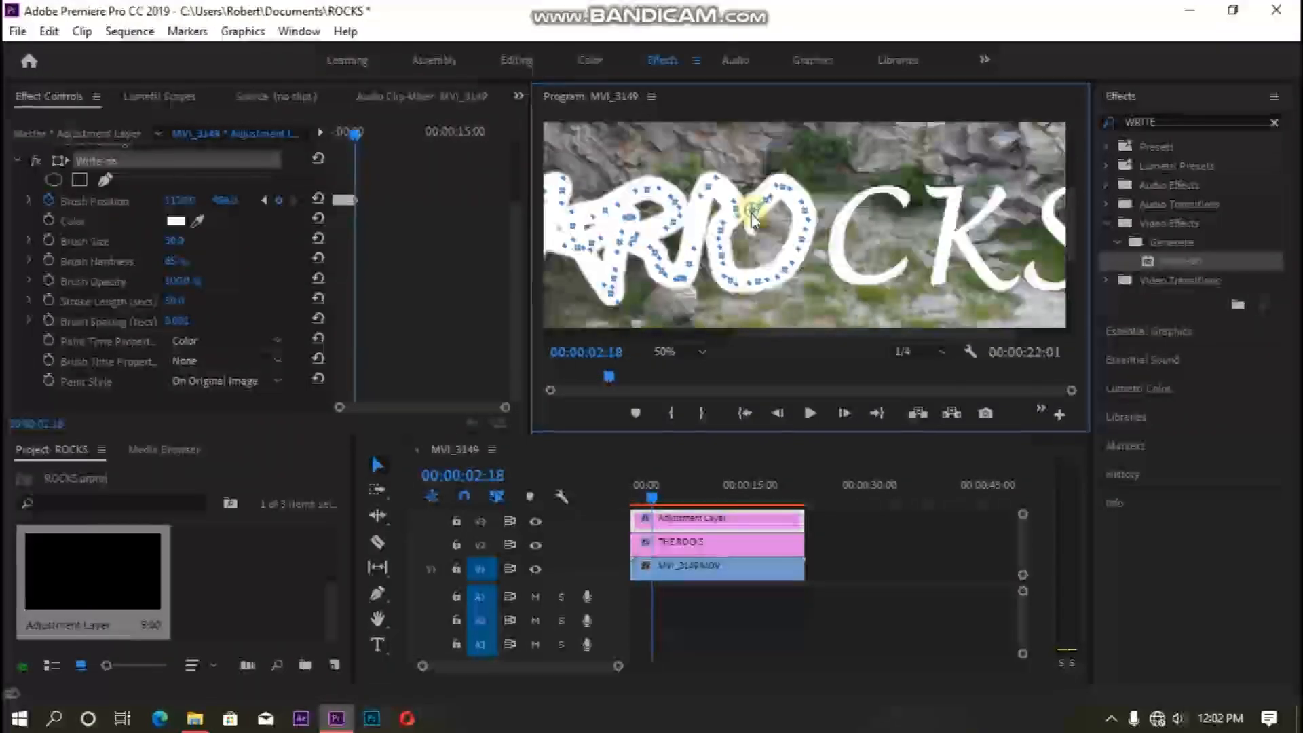
pyautogui.moveTo(747, 218)
pyautogui.mouseDown()
pyautogui.moveTo(795, 232)
pyautogui.moveTo(815, 195)
pyautogui.moveTo(854, 184)
pyautogui.mouseUp()
pyautogui.press('Right')
pyautogui.press('Right')
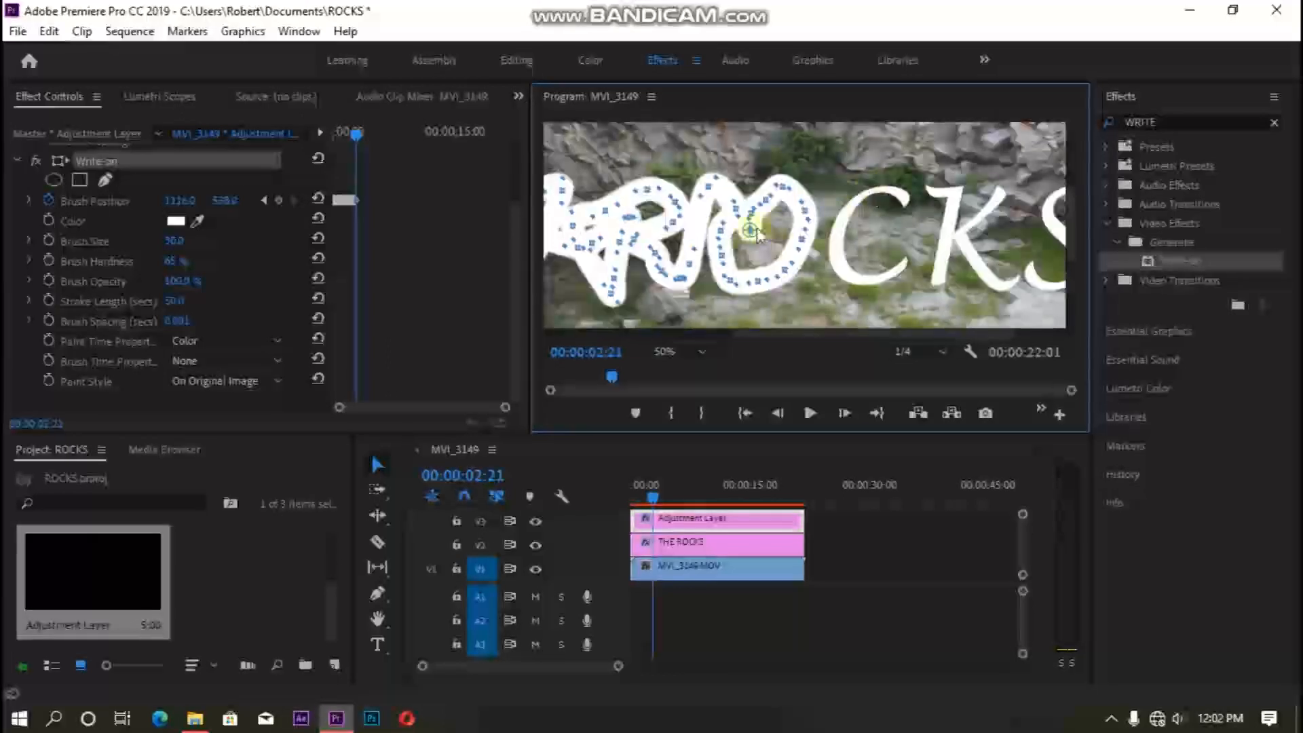
# - Move the brush to the start of the C and trace along its curve
pyautogui.moveTo(801, 205)
pyautogui.mouseDown()
pyautogui.moveTo(854, 171)
pyautogui.moveTo(900, 178)
pyautogui.moveTo(877, 165)
pyautogui.mouseUp()
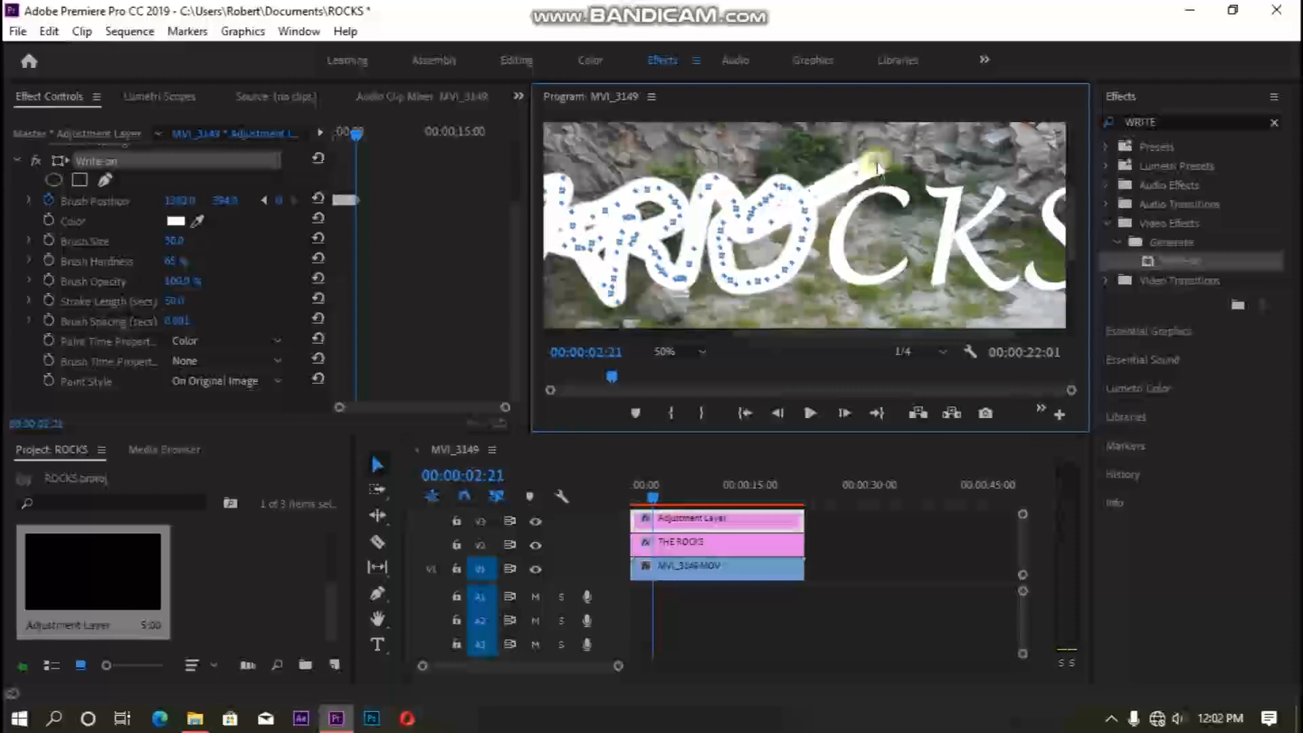
pyautogui.press('Right')
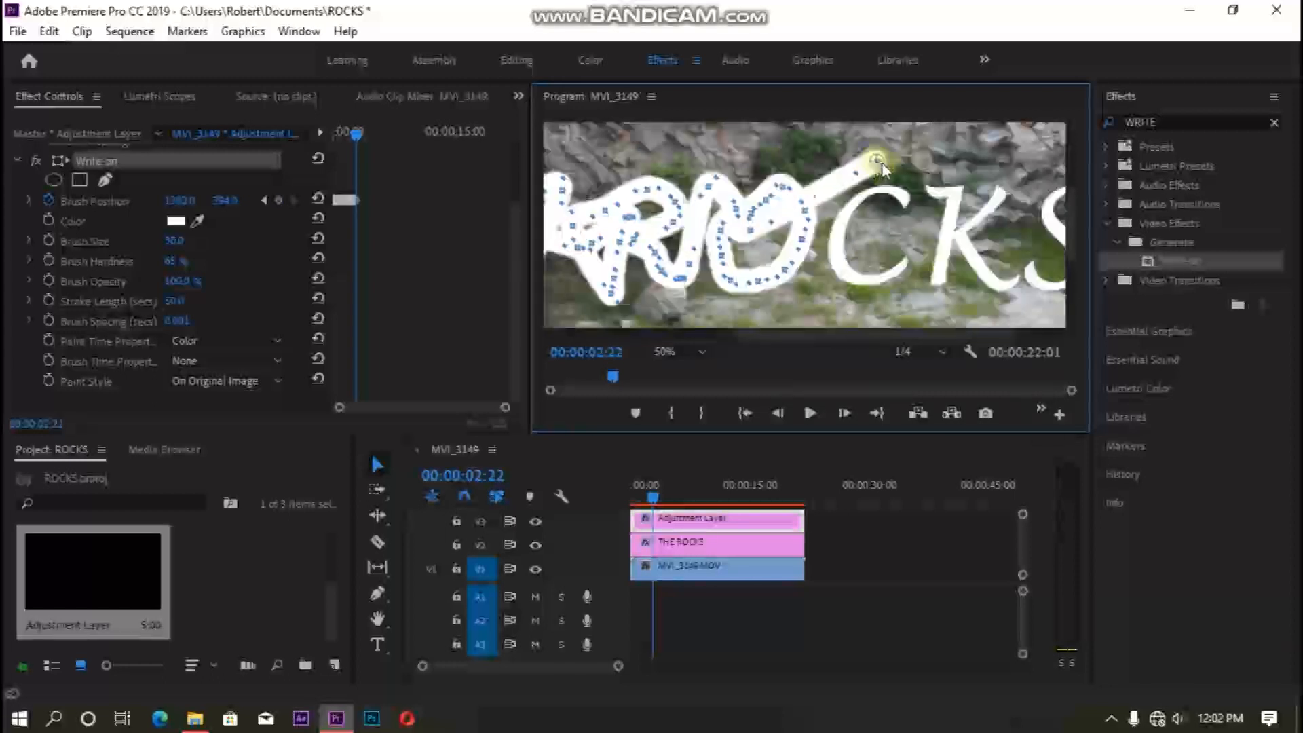
pyautogui.moveTo(894, 178)
pyautogui.mouseDown()
pyautogui.moveTo(898, 211)
pyautogui.moveTo(876, 191)
pyautogui.moveTo(847, 207)
pyautogui.moveTo(836, 248)
pyautogui.moveTo(847, 278)
pyautogui.moveTo(882, 288)
pyautogui.moveTo(931, 192)
pyautogui.mouseUp()
pyautogui.press('Right')
pyautogui.press('Right')
pyautogui.press('Right')
pyautogui.press('Right')
pyautogui.press('Right')
pyautogui.press('Right')
pyautogui.press('Right')
pyautogui.press('Right')
pyautogui.press('Right')
pyautogui.press('Right')
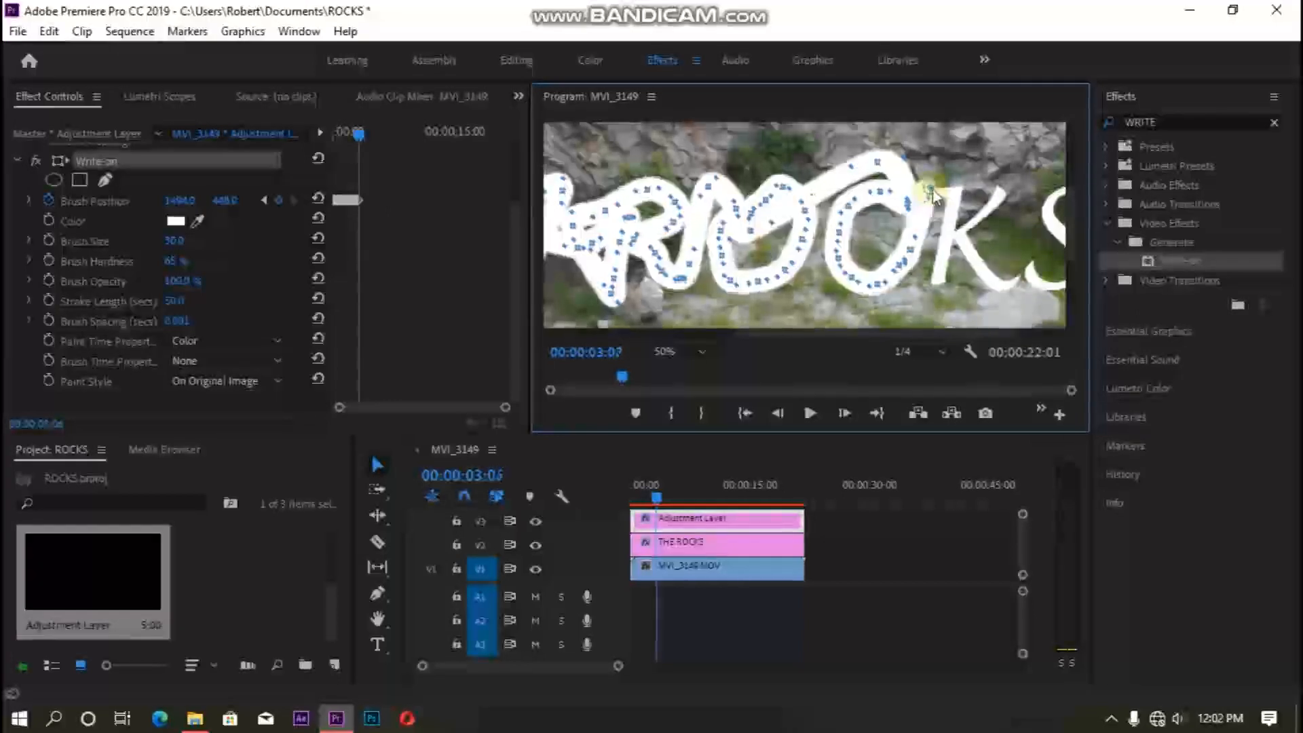
# - Trace the brush frame by frame down the stem and along the diagonal strokes of the K
pyautogui.moveTo(932, 194); pyautogui.dragTo(956, 201)
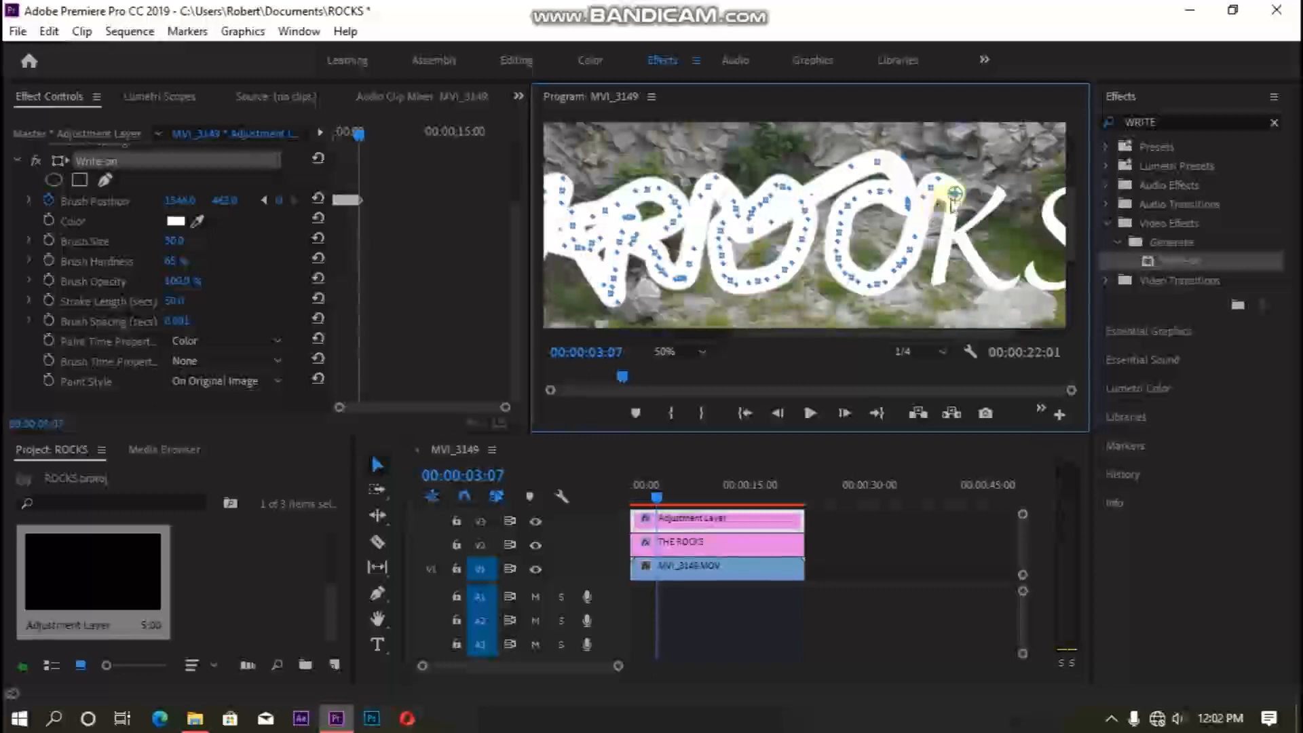
pyautogui.press('Right')
pyautogui.moveTo(953, 202); pyautogui.dragTo(947, 240)
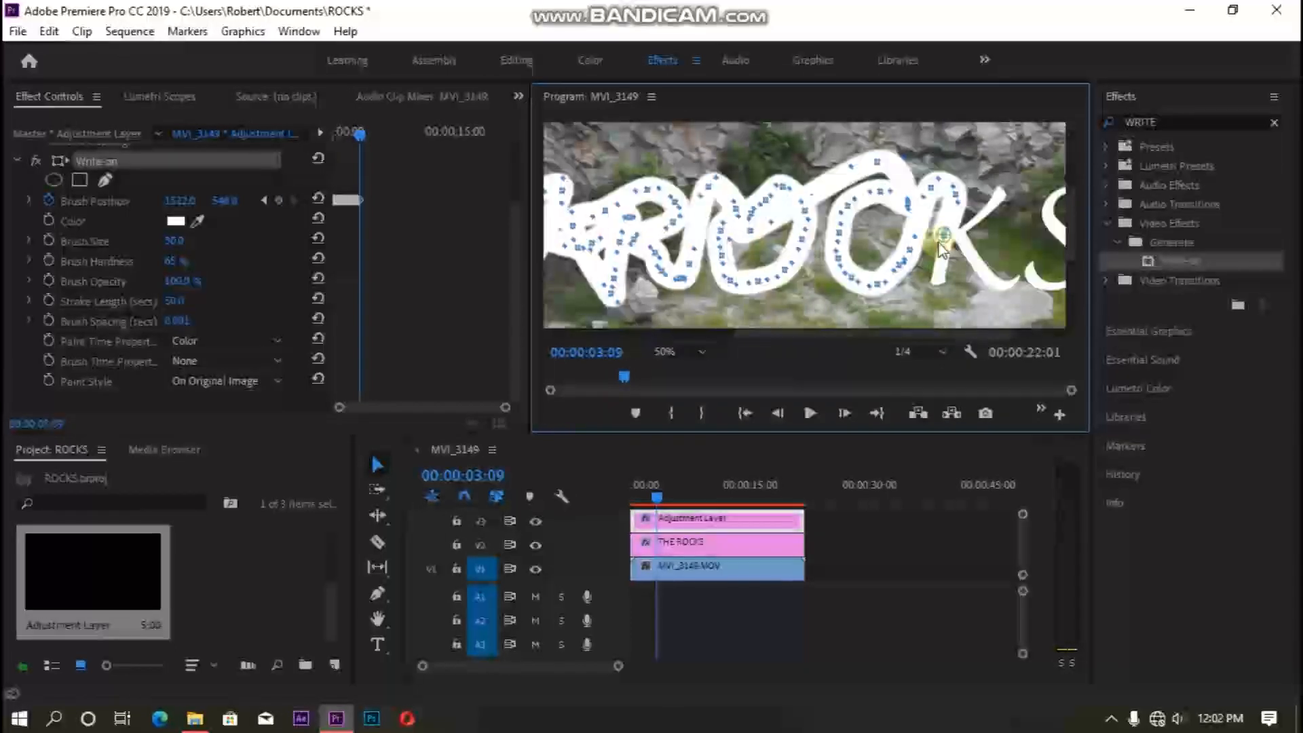
pyautogui.press('Right')
pyautogui.moveTo(944, 236); pyautogui.dragTo(934, 279)
pyautogui.press('Right')
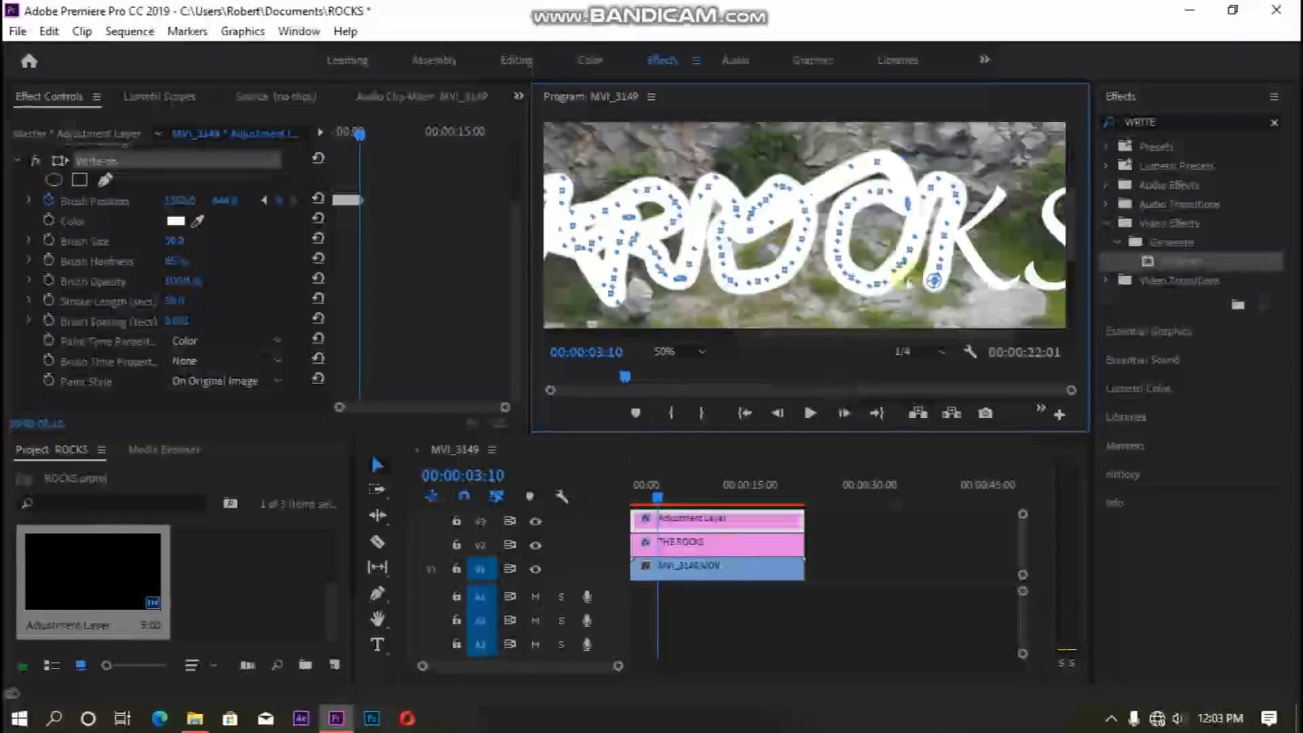
pyautogui.press('Right')
pyautogui.press('Right')
pyautogui.moveTo(941, 281); pyautogui.dragTo(952, 207)
pyautogui.moveTo(962, 176)
pyautogui.mouseDown()
pyautogui.moveTo(1010, 187)
pyautogui.moveTo(1008, 206)
pyautogui.moveTo(996, 197)
pyautogui.moveTo(977, 225)
pyautogui.moveTo(949, 234)
pyautogui.moveTo(1013, 276)
pyautogui.mouseUp()
pyautogui.press('Right')
pyautogui.press('Right')
pyautogui.press('Right')
pyautogui.press('Right')
pyautogui.press('Right')
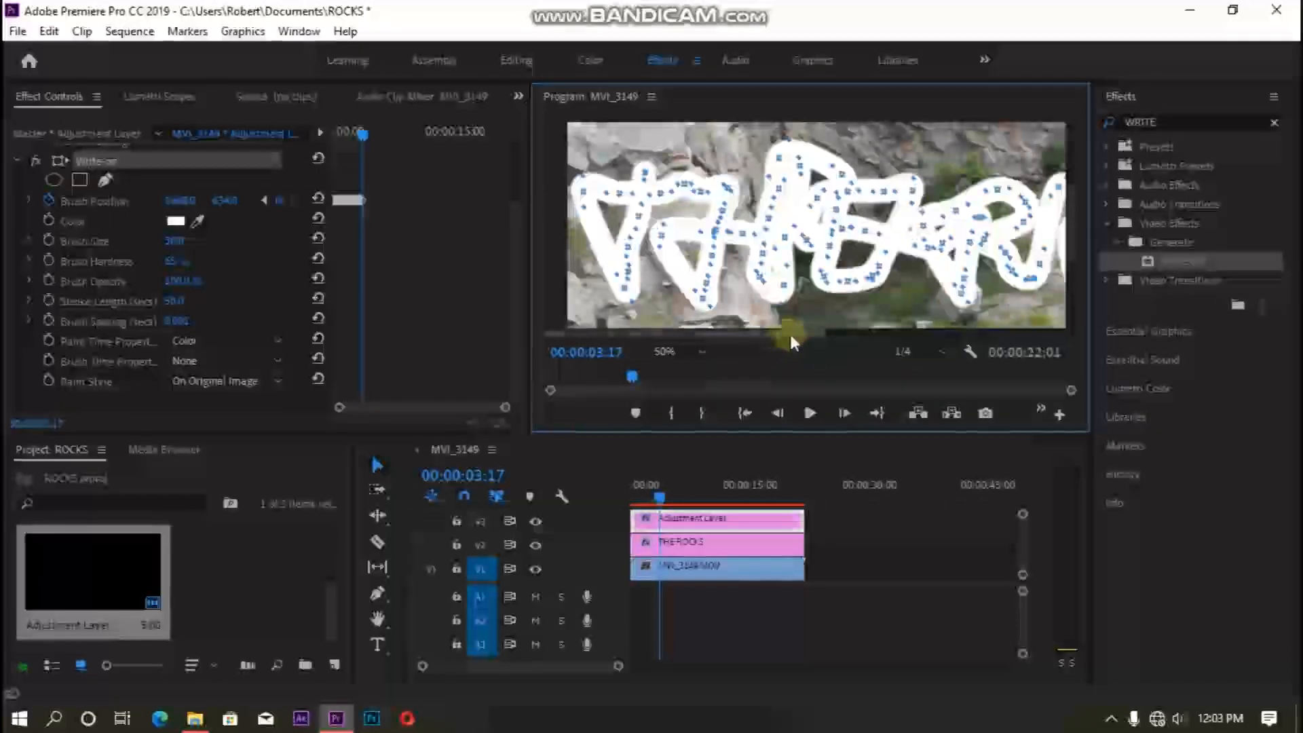
# - Trace the brush frame by frame along the S to complete the word ROCKS
pyautogui.moveTo(901, 335); pyautogui.dragTo(1044, 335)
pyautogui.press('Right')
pyautogui.moveTo(927, 243)
pyautogui.mouseDown()
pyautogui.moveTo(940, 189)
pyautogui.moveTo(935, 164)
pyautogui.moveTo(916, 150)
pyautogui.moveTo(913, 162)
pyautogui.moveTo(930, 159)
pyautogui.moveTo(917, 144)
pyautogui.moveTo(994, 184)
pyautogui.moveTo(1006, 177)
pyautogui.mouseUp()
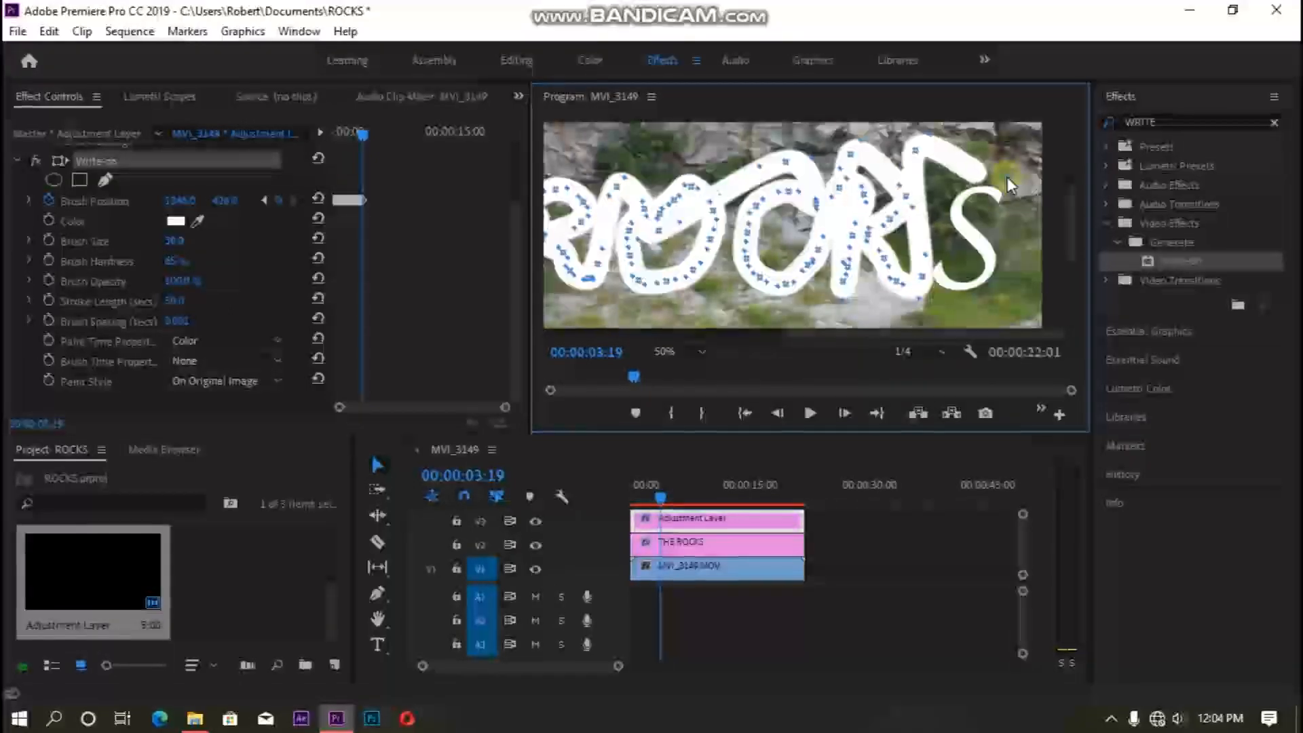
pyautogui.press('Right')
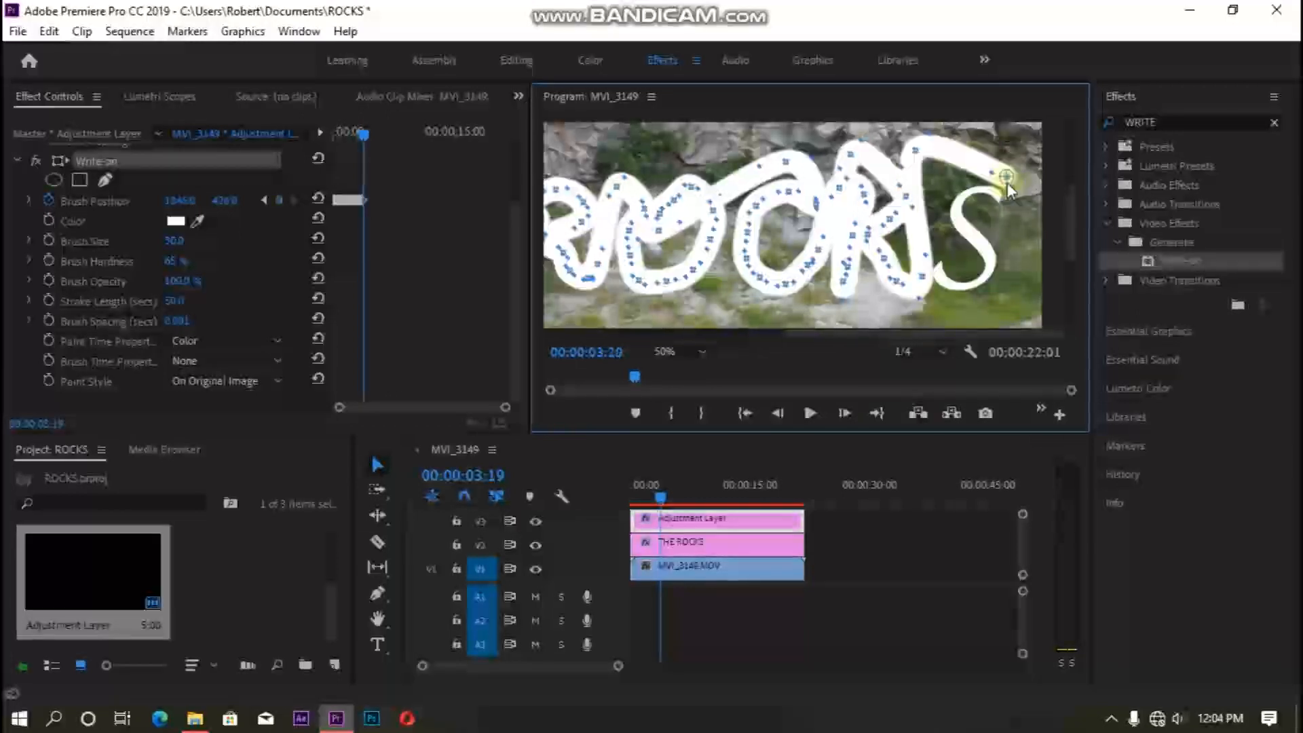
pyautogui.moveTo(1007, 177)
pyautogui.mouseDown()
pyautogui.moveTo(992, 207)
pyautogui.moveTo(971, 187)
pyautogui.mouseUp()
pyautogui.press('Right')
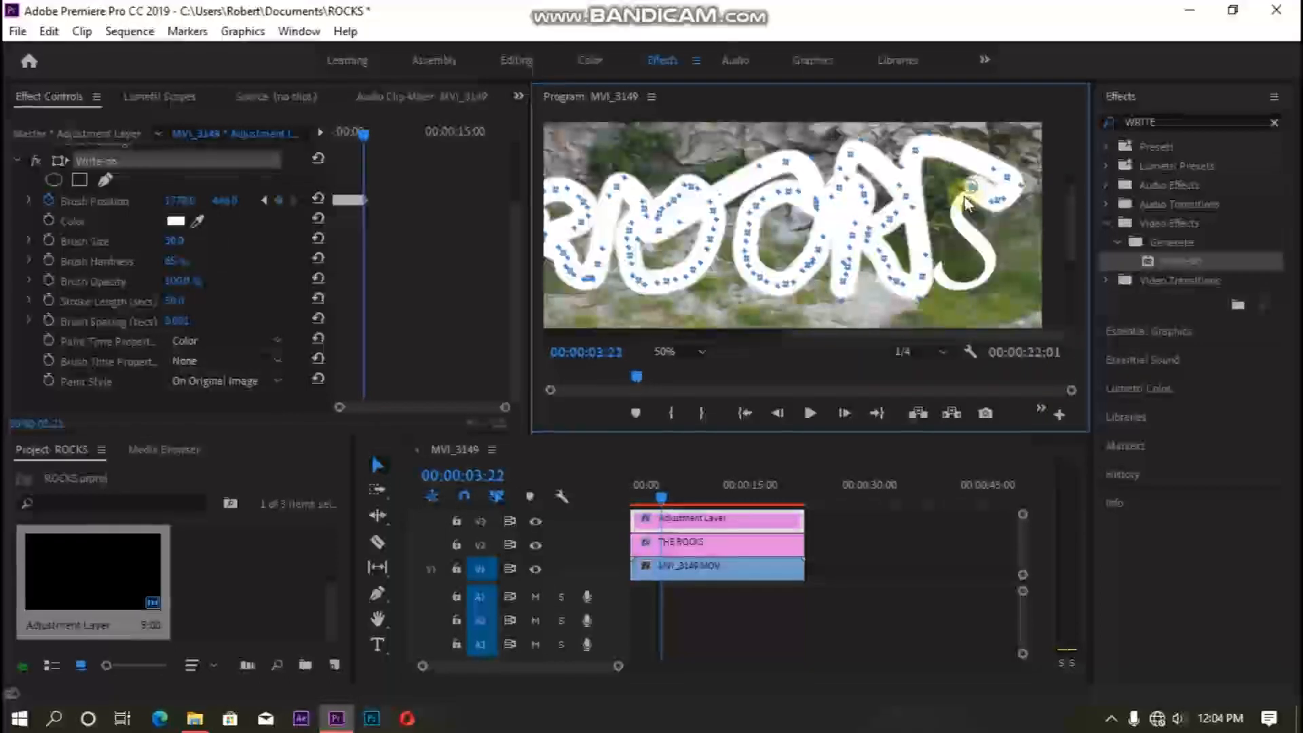
pyautogui.moveTo(971, 187); pyautogui.dragTo(958, 201)
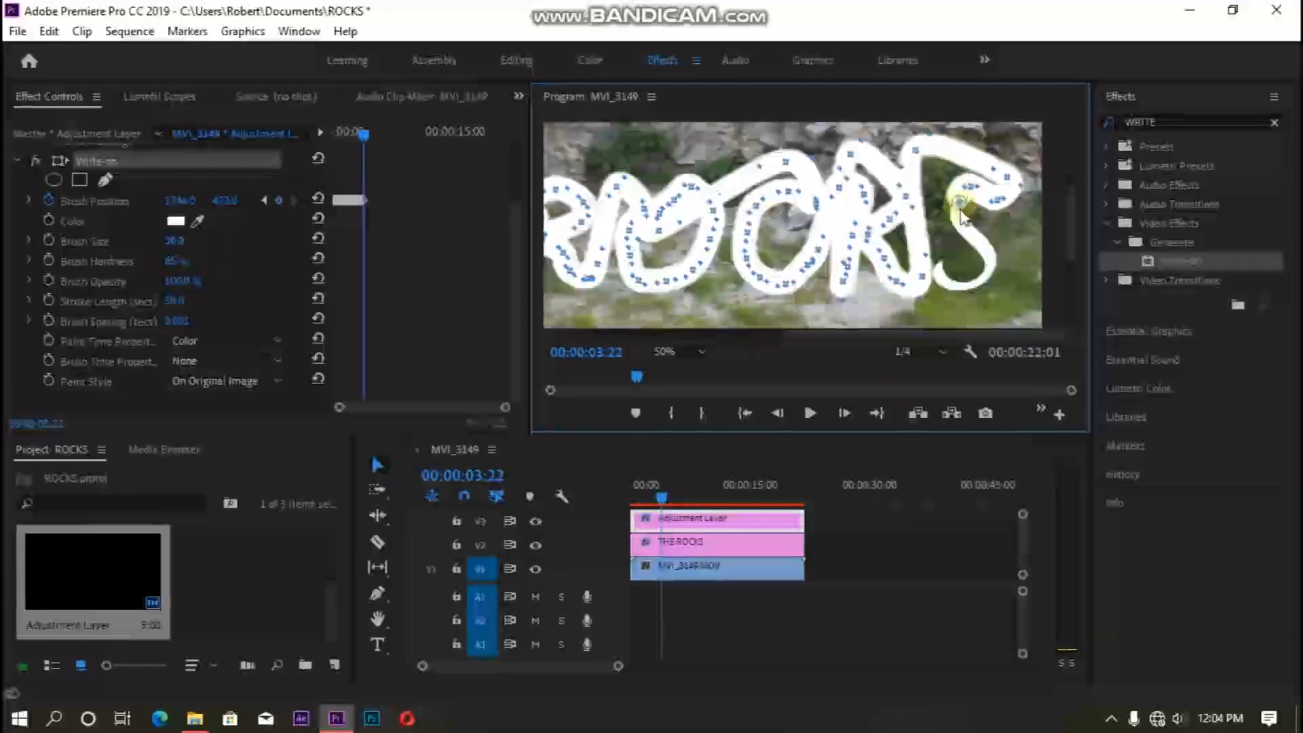
pyautogui.press('Right')
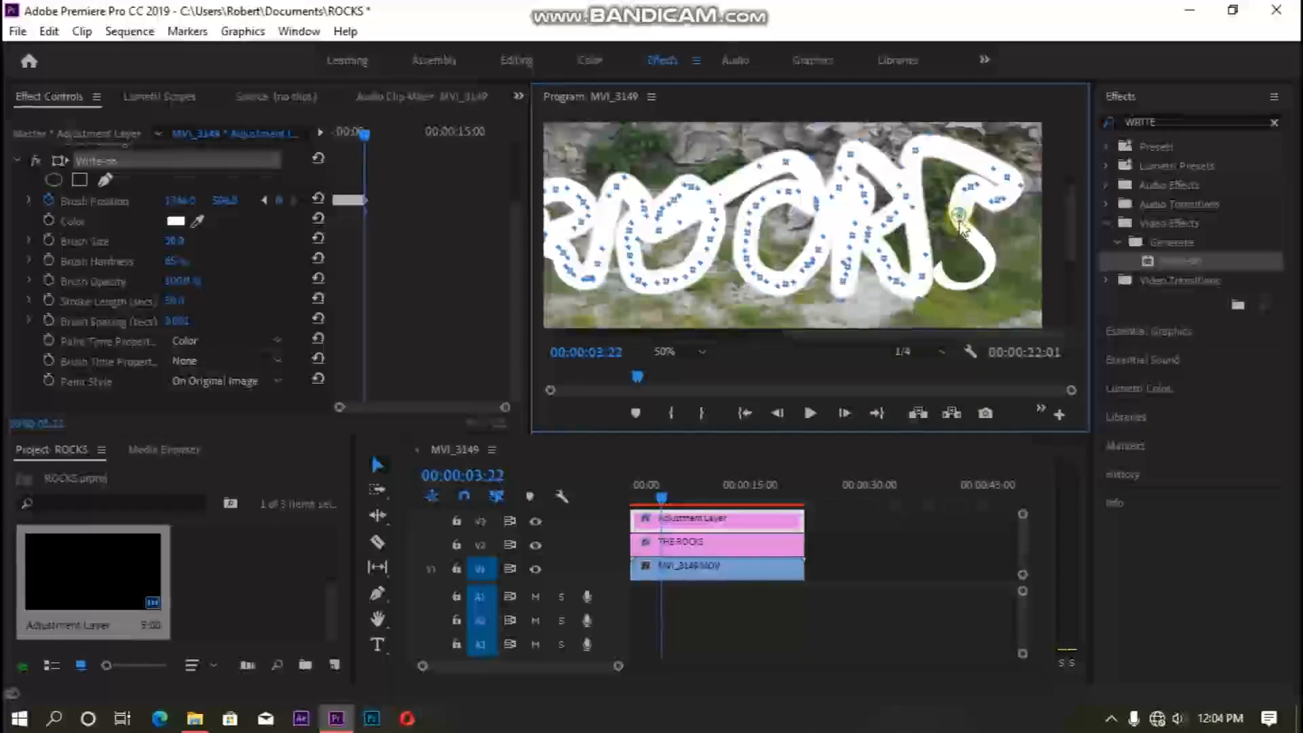
pyautogui.moveTo(960, 224)
pyautogui.mouseDown()
pyautogui.moveTo(985, 250)
pyautogui.moveTo(989, 279)
pyautogui.moveTo(975, 290)
pyautogui.moveTo(939, 281)
pyautogui.moveTo(944, 245)
pyautogui.mouseUp()
pyautogui.press('Right')
pyautogui.press('Right')
pyautogui.press('Right')
pyautogui.press('Right')
pyautogui.press('Right')
pyautogui.press('Right')
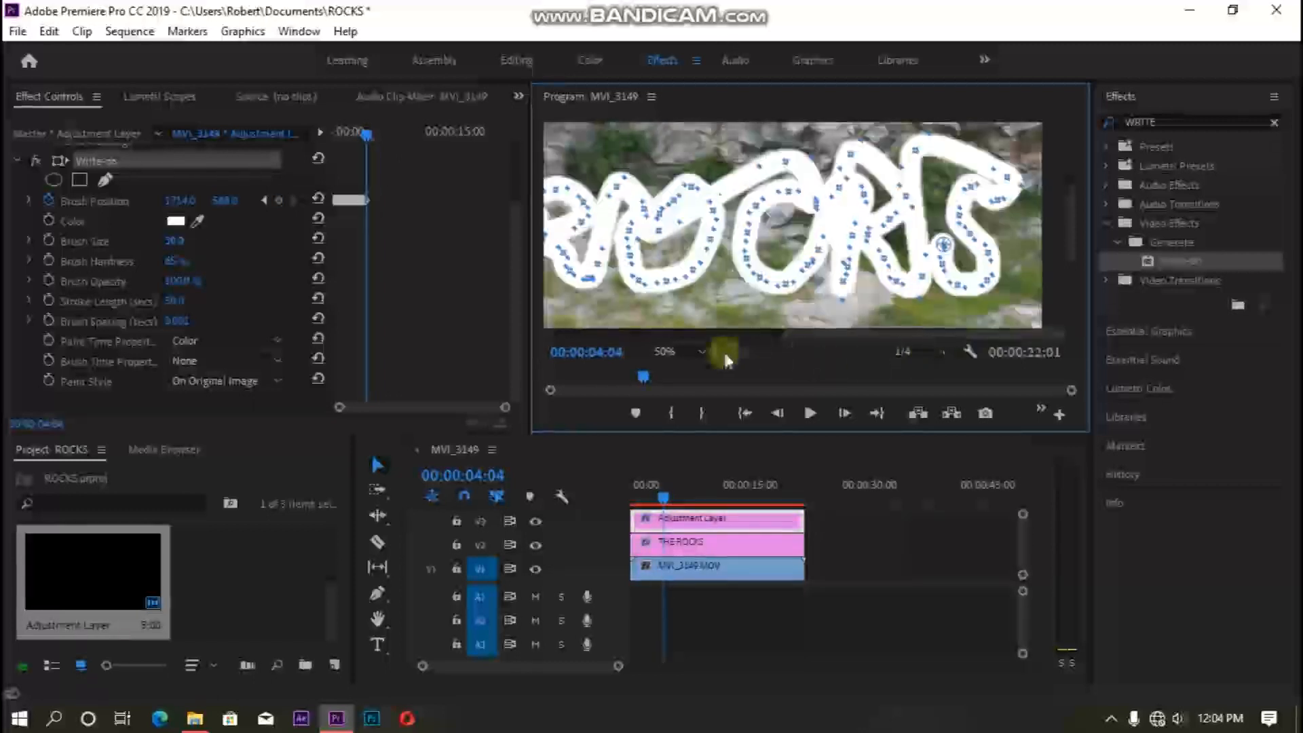
# - Set the program monitor zoom to Fit and return the playhead to the start of the sequence
pyautogui.click(678, 343)
pyautogui.click(684, 366)
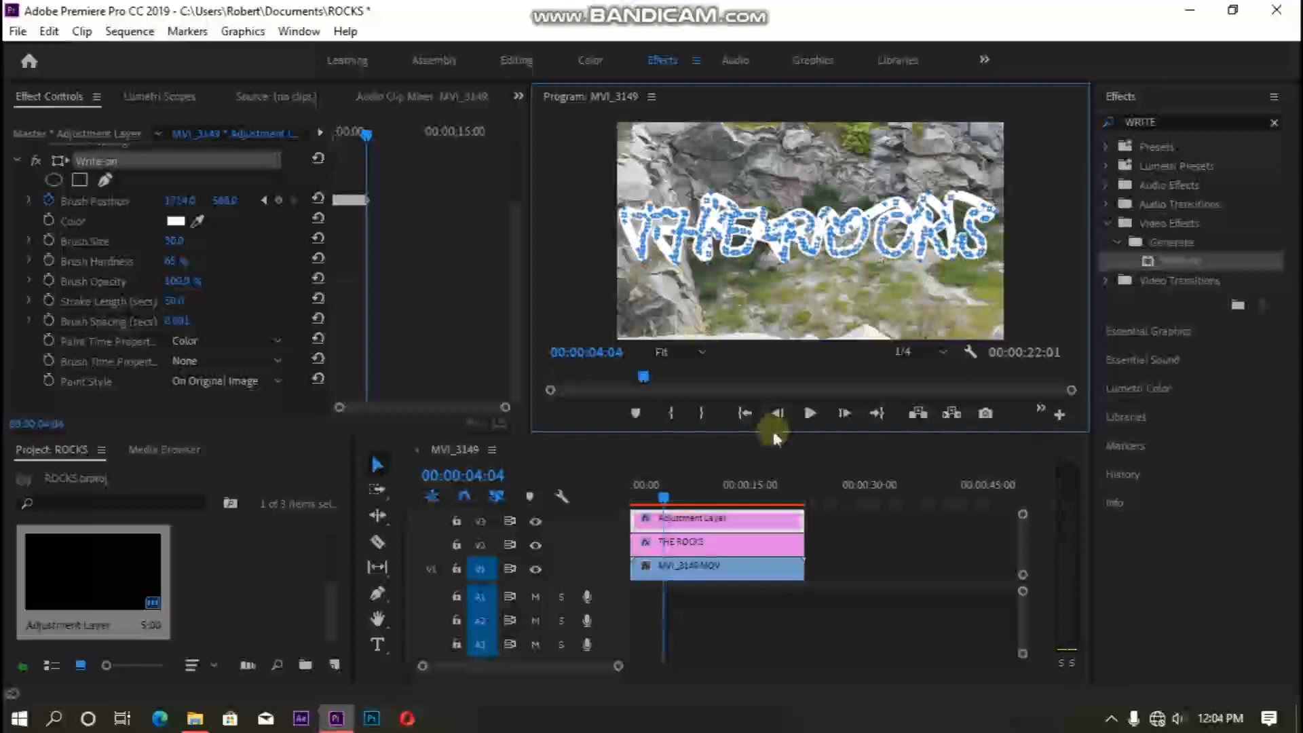
pyautogui.click(661, 496)
pyautogui.moveTo(661, 496); pyautogui.dragTo(625, 511)
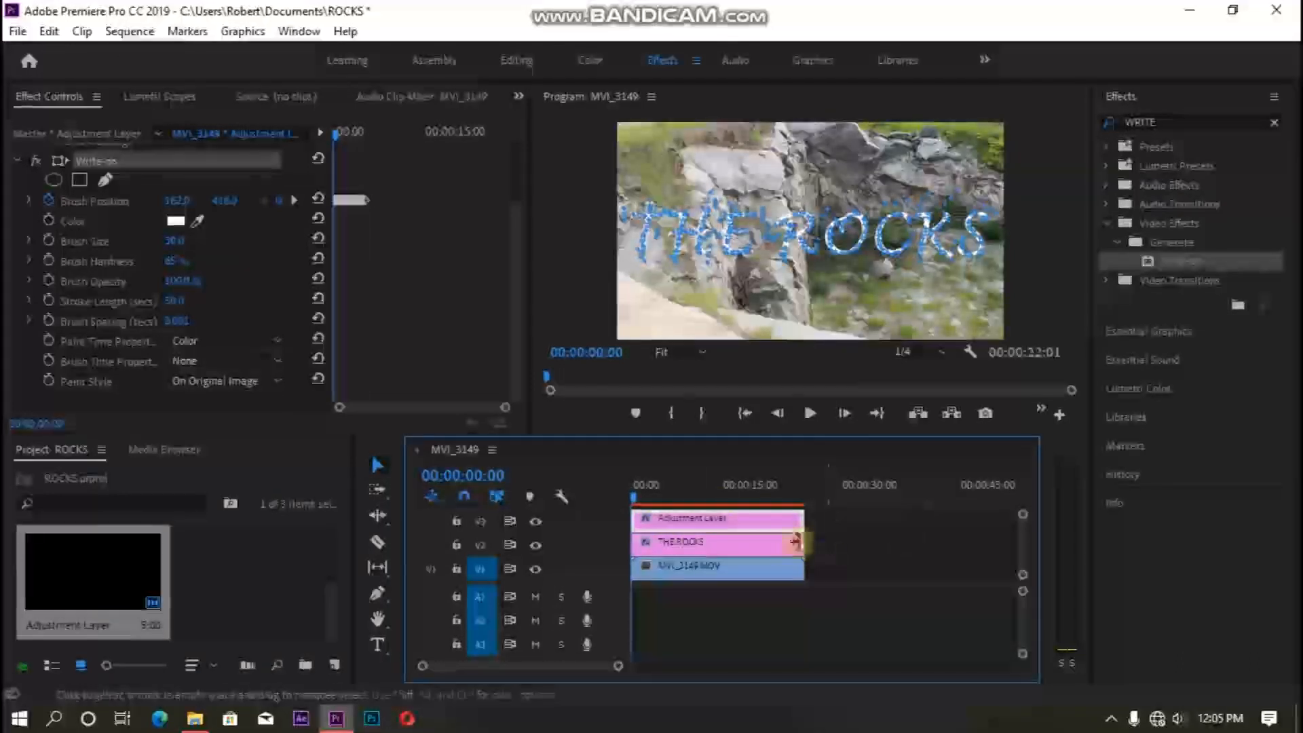
# - Move the THE ROCKS title clip onto the track above the adjustment layer
pyautogui.click(702, 543)
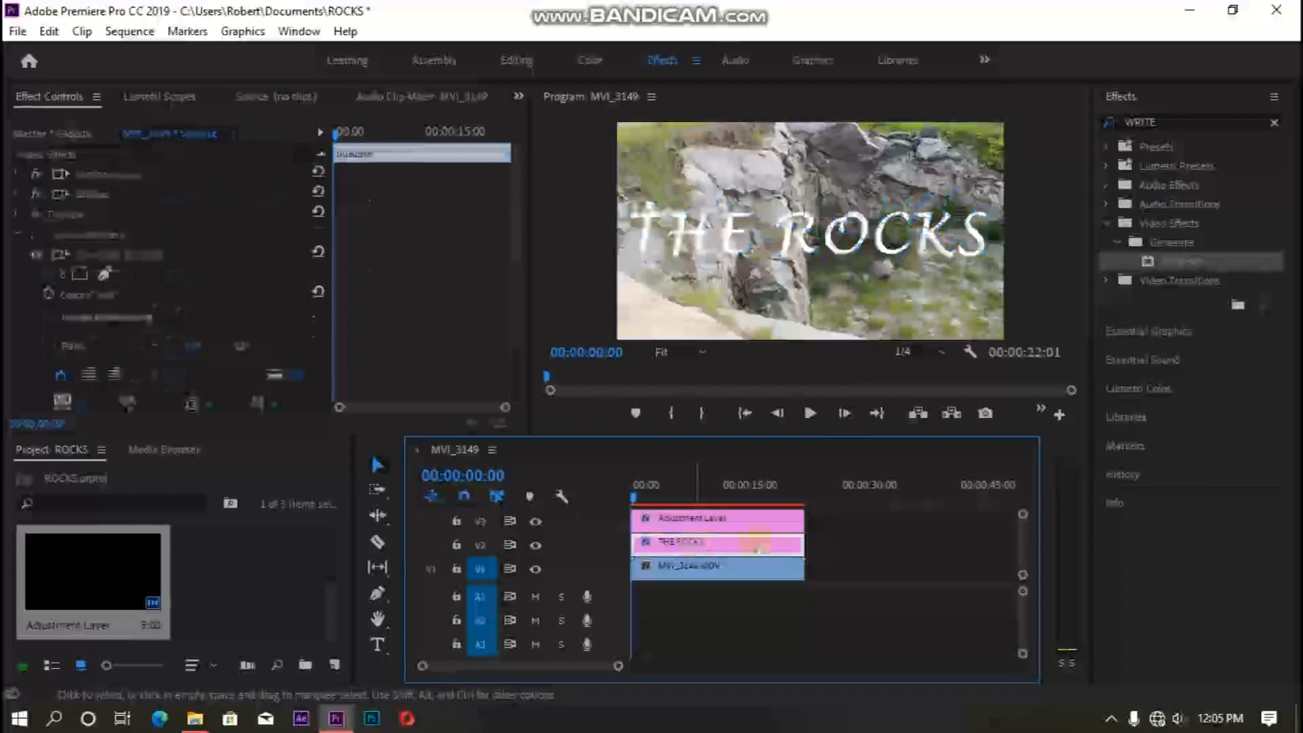
pyautogui.moveTo(1022, 519); pyautogui.dragTo(1024, 513)
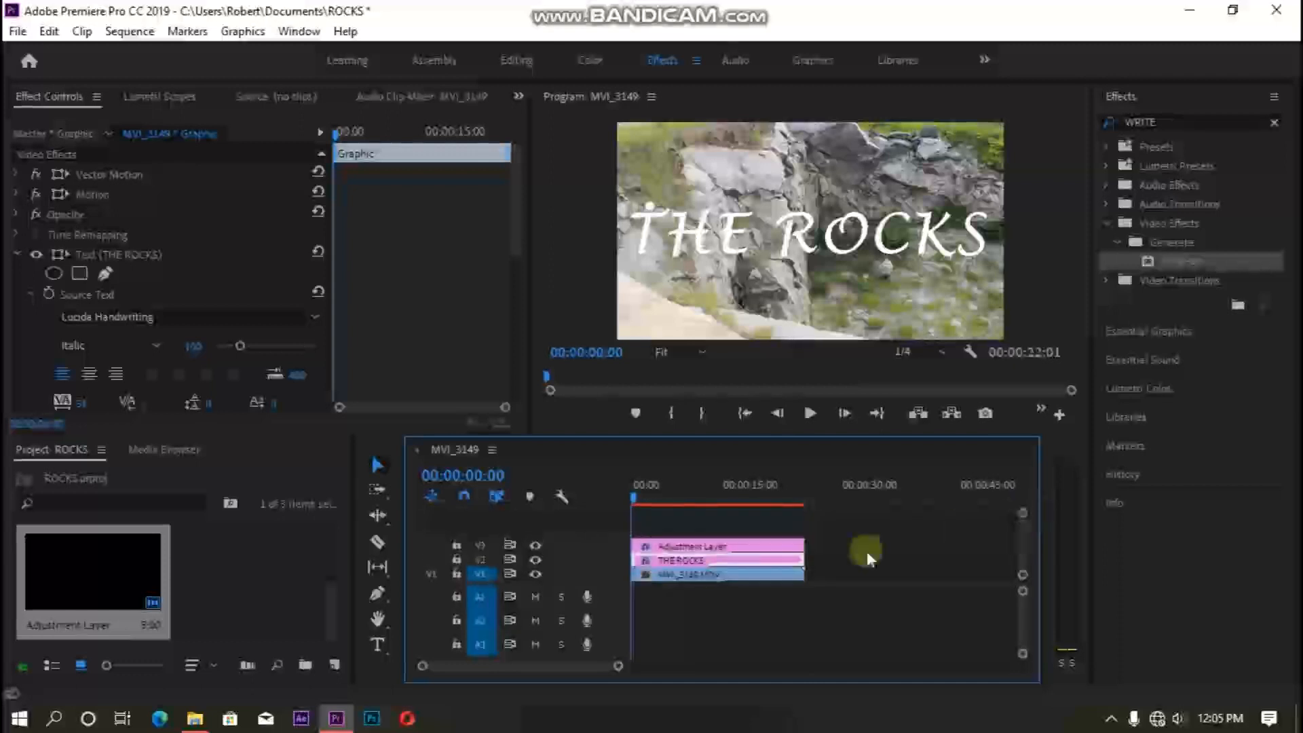
pyautogui.moveTo(669, 561); pyautogui.dragTo(672, 523)
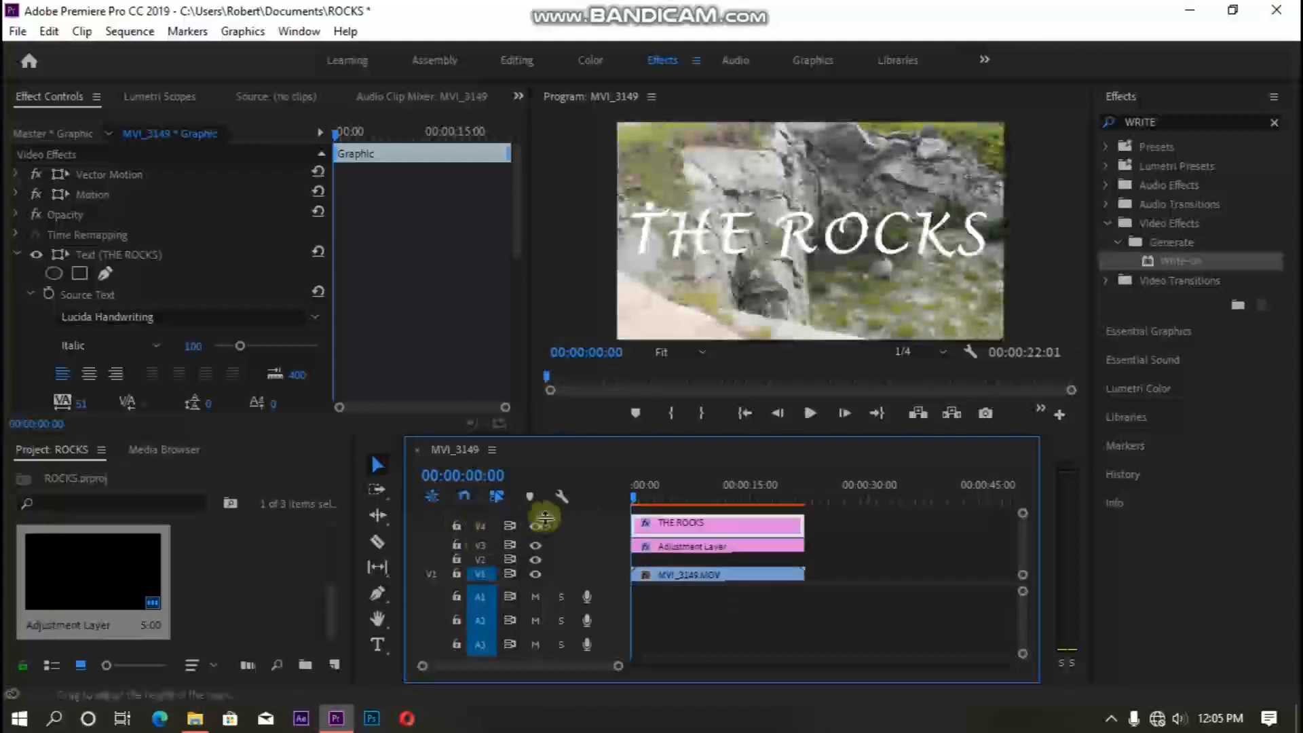
pyautogui.click(677, 548)
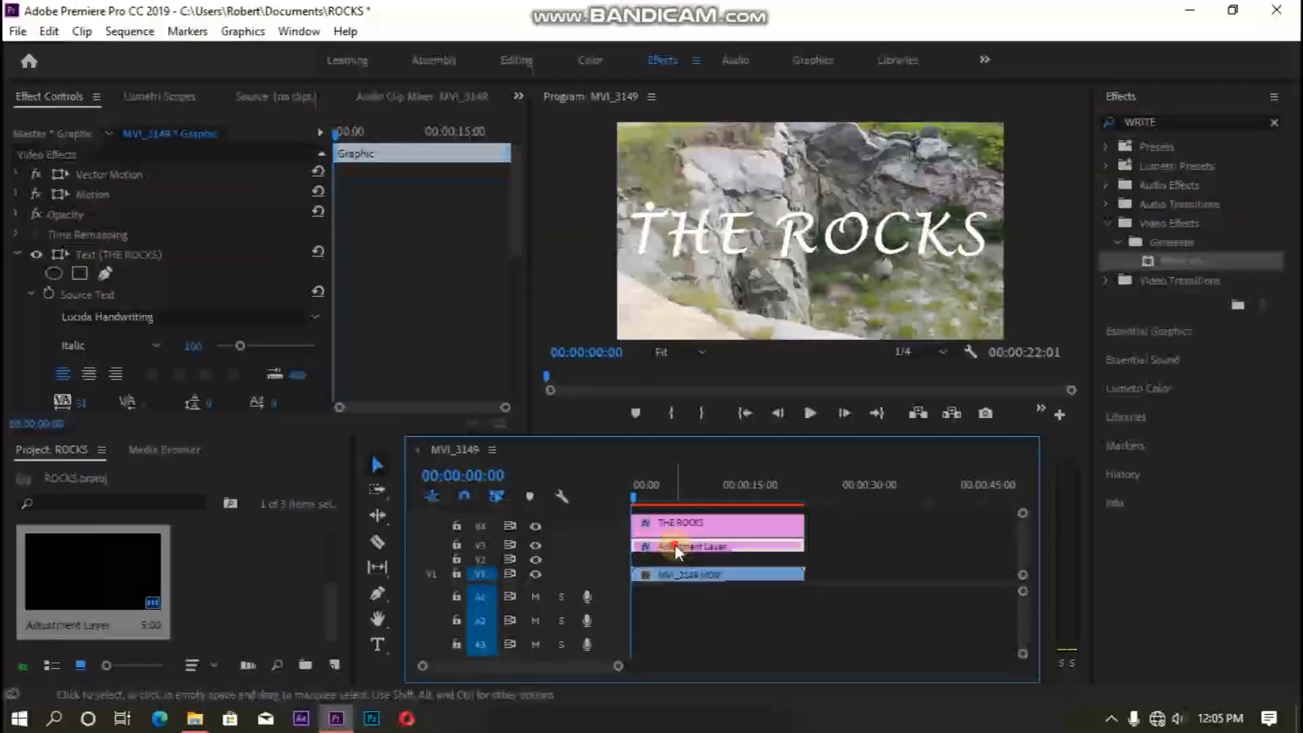
pyautogui.moveTo(674, 545)
pyautogui.mouseDown()
pyautogui.moveTo(676, 560)
pyautogui.moveTo(680, 537)
pyautogui.moveTo(672, 546)
pyautogui.mouseUp()
pyautogui.click(672, 523)
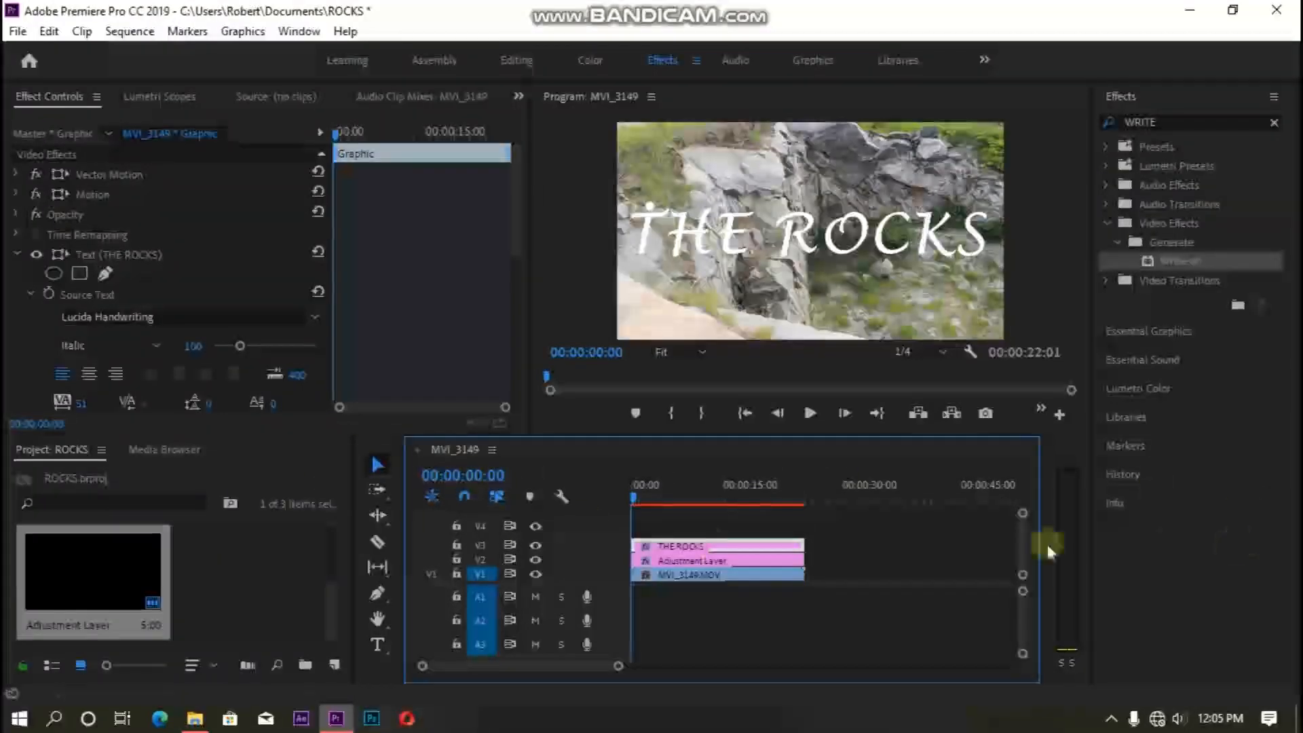
pyautogui.moveTo(1021, 515); pyautogui.dragTo(1019, 517)
# - Search the effects for TRACK MATT and apply Track Matte Key to the adjustment layer
pyautogui.click(1274, 122)
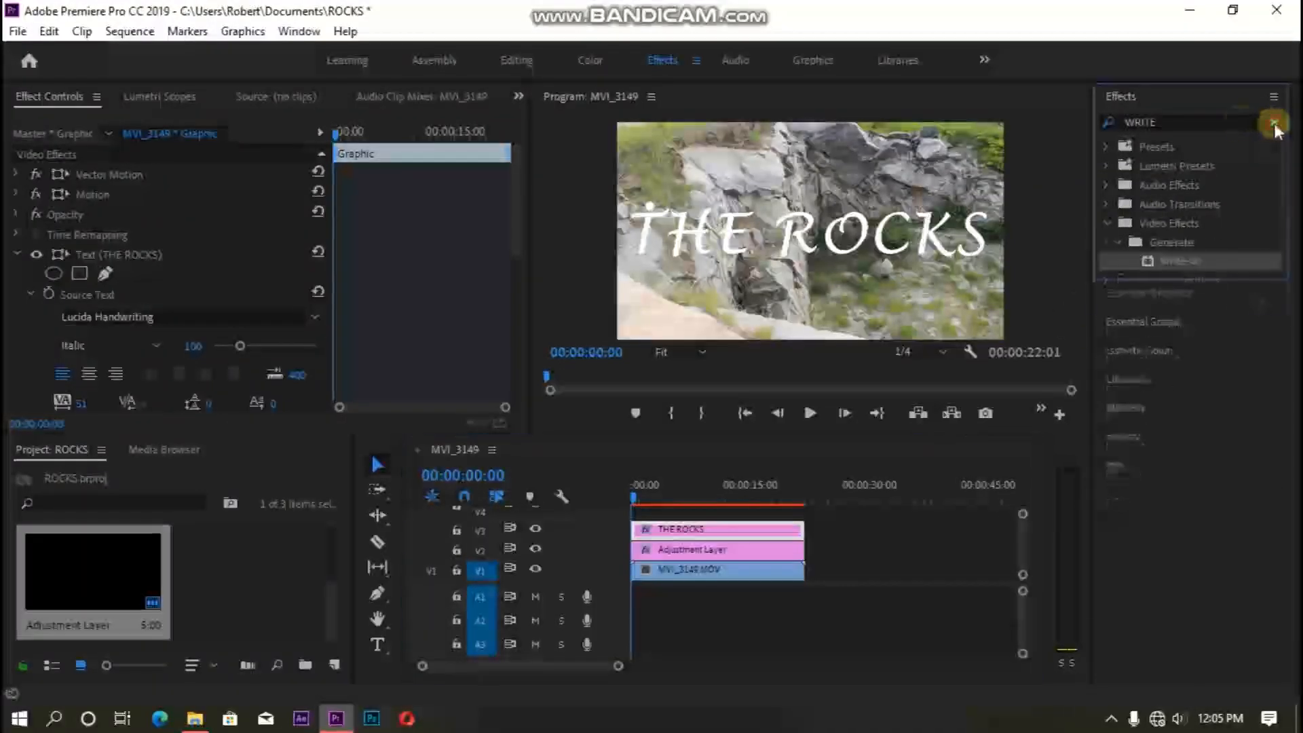
pyautogui.click(1174, 121)
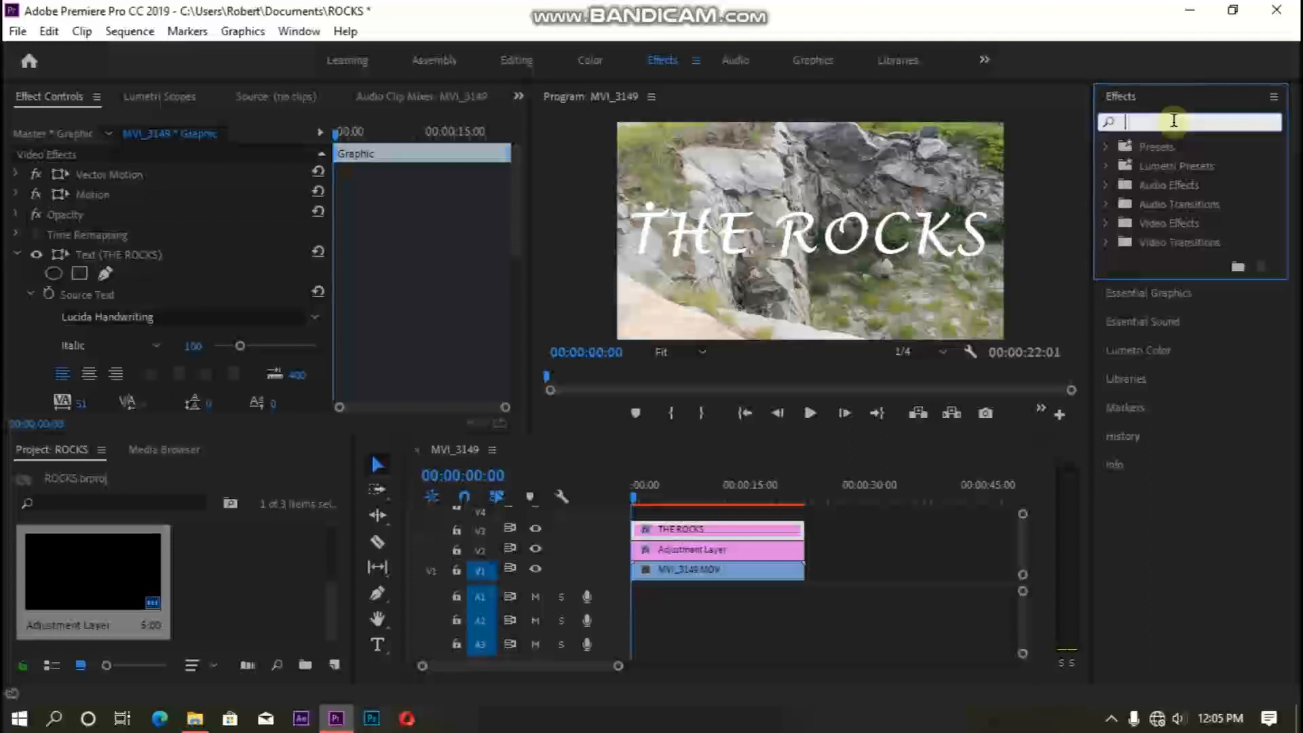
pyautogui.write('TRAC')
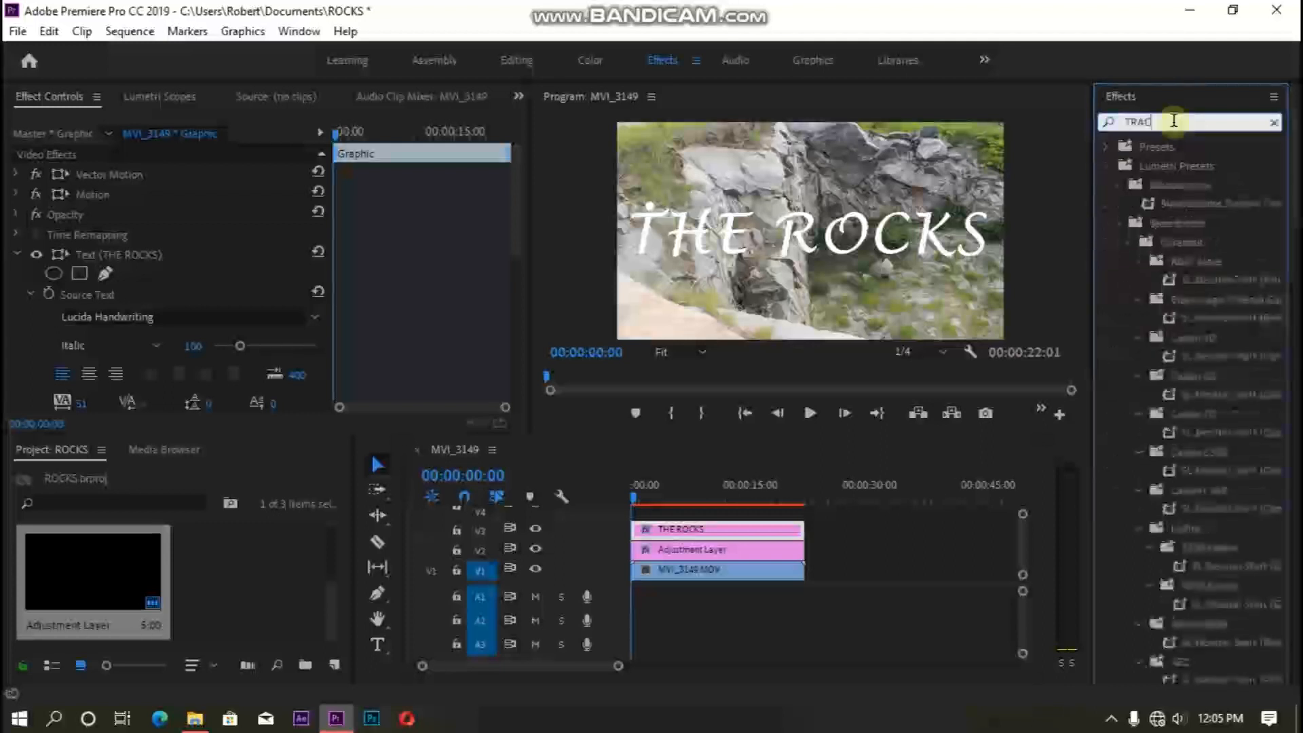
pyautogui.write('K MATT')
pyautogui.moveTo(1221, 262); pyautogui.dragTo(676, 555)
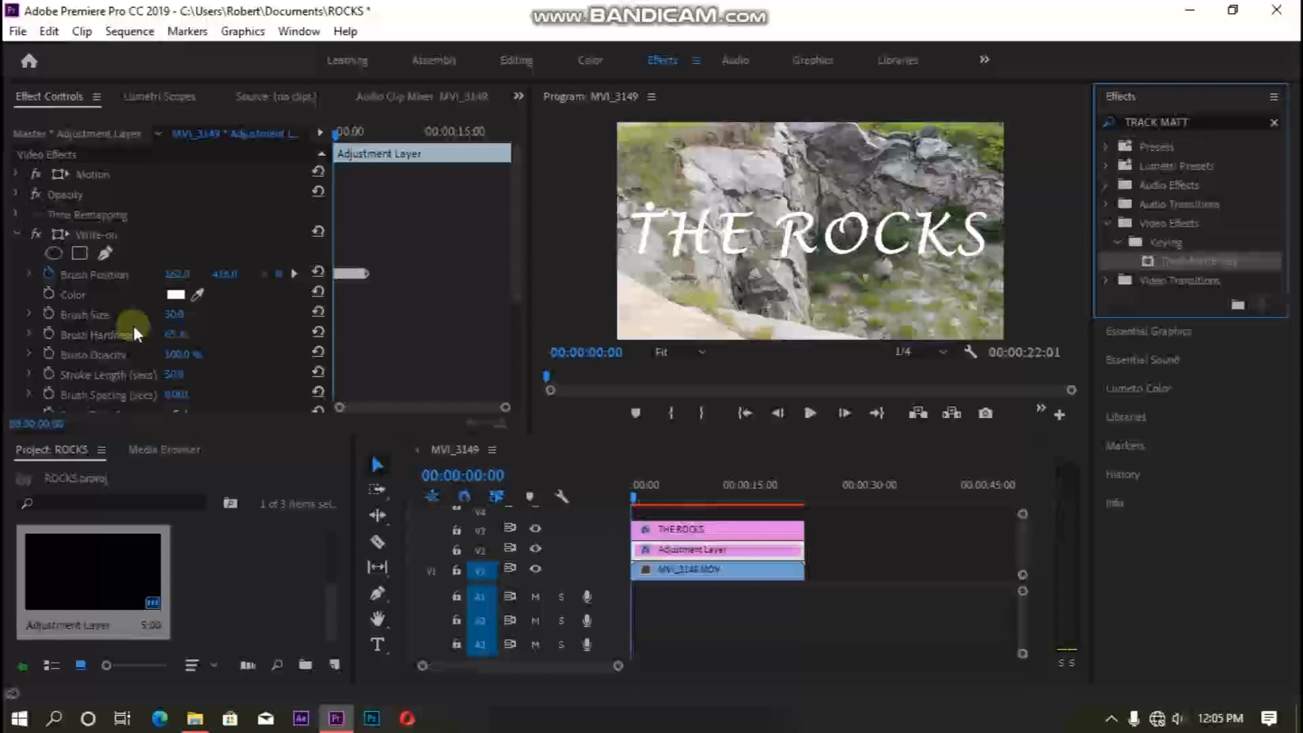
# - Set the Track Matte Key's matte on the adjustment layer to Video 3
pyautogui.scroll(-5, 133, 325)
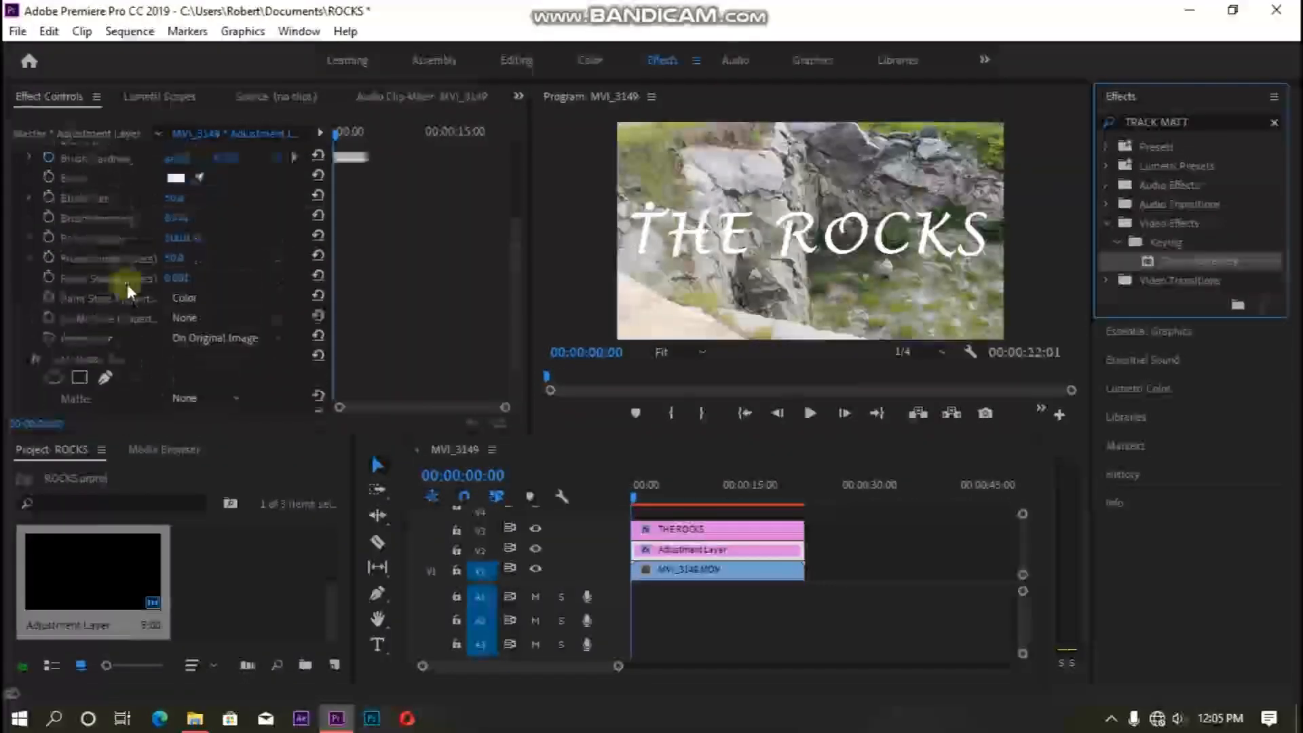
pyautogui.click(679, 556)
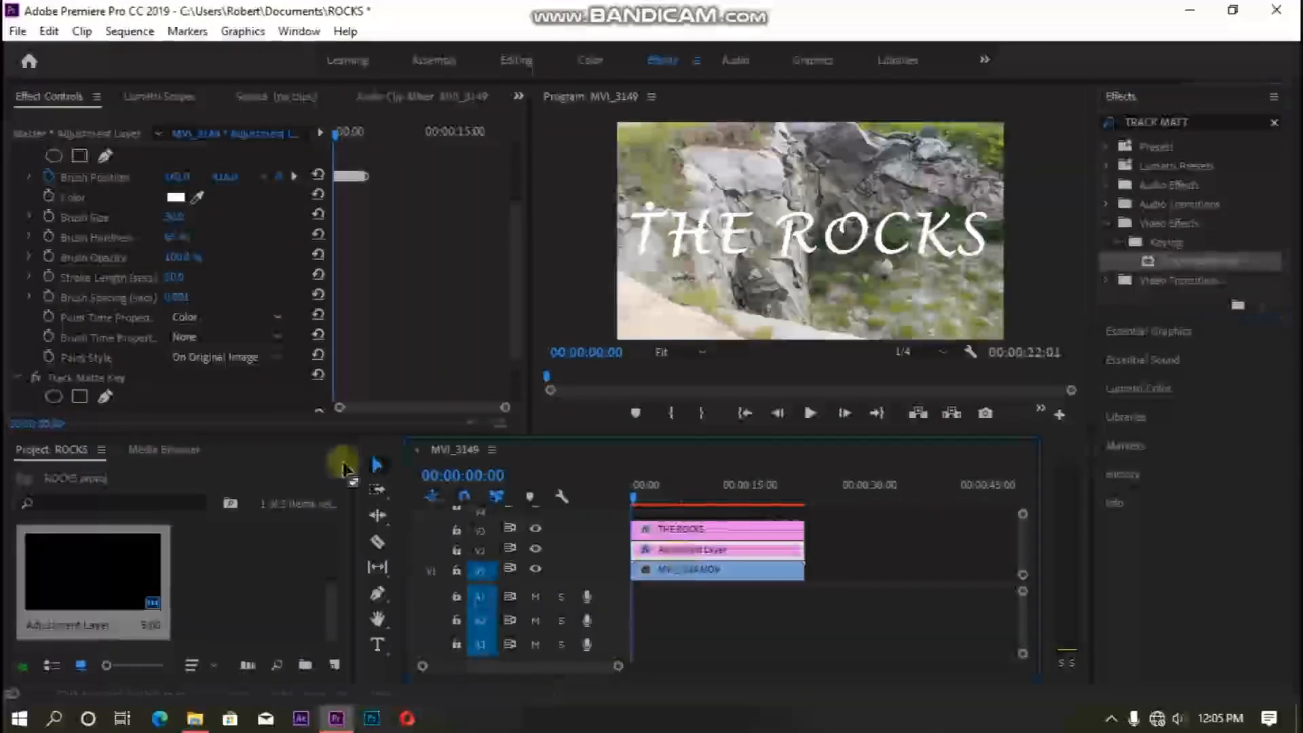
pyautogui.scroll(-1, 38, 375)
pyautogui.scroll(-3, 38, 373)
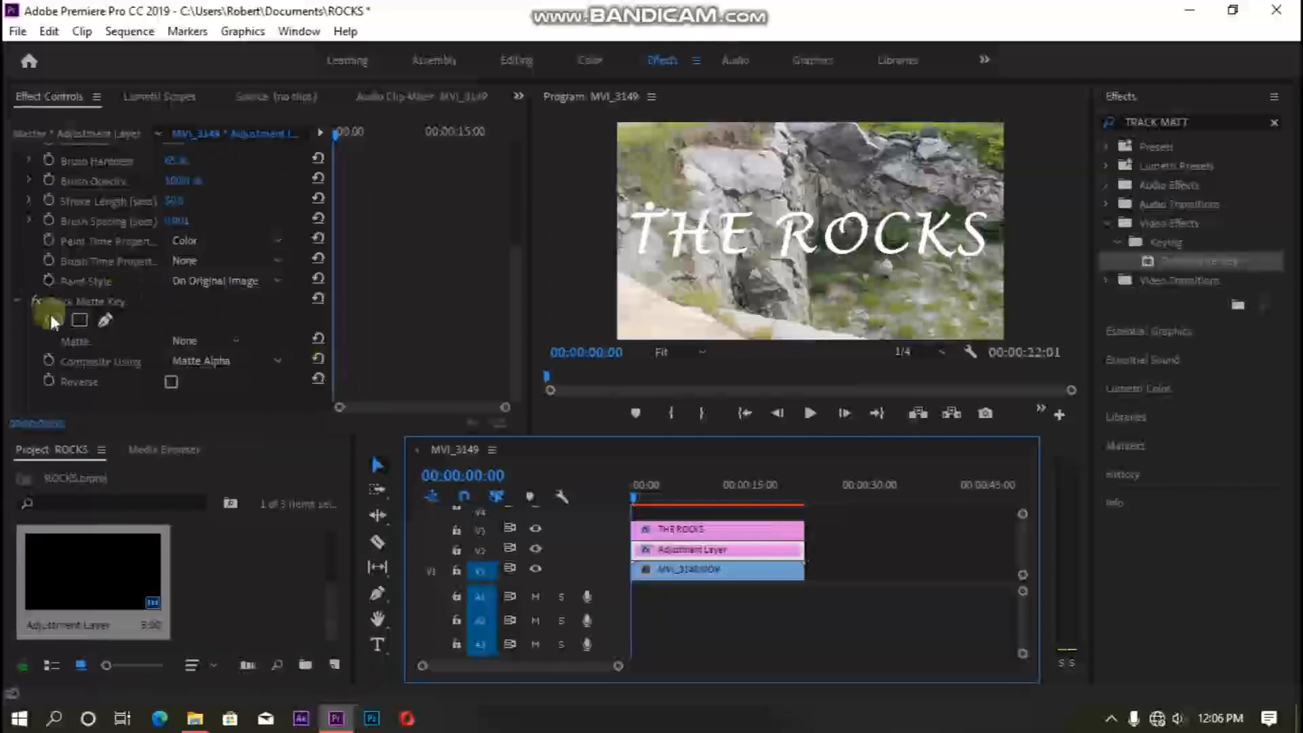
pyautogui.click(240, 337)
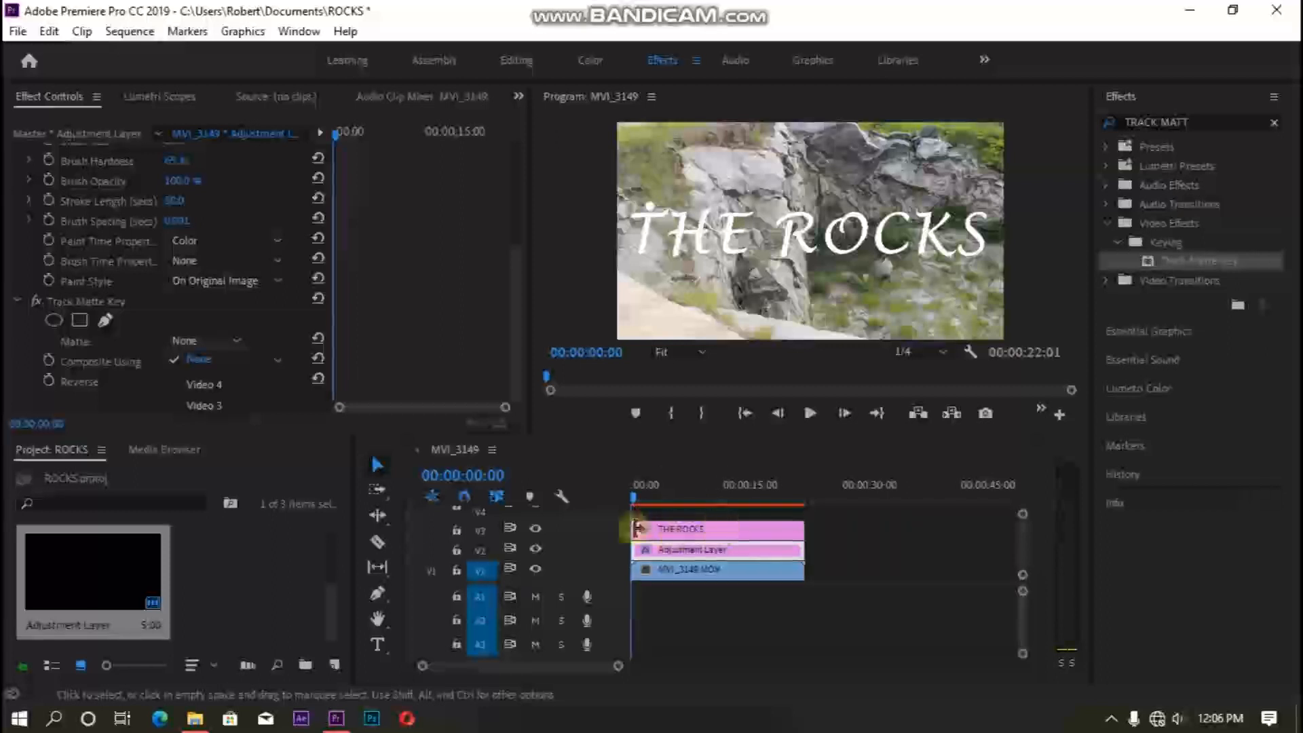
pyautogui.click(486, 540)
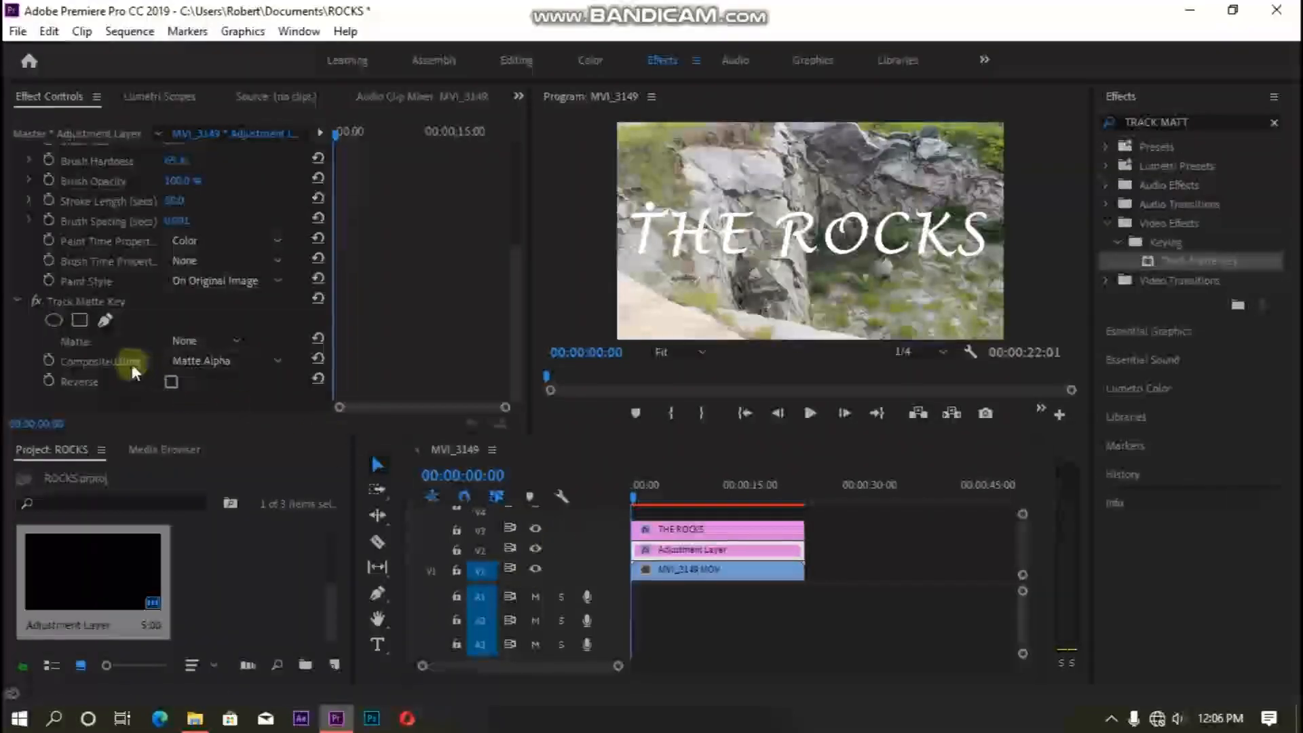
pyautogui.click(188, 341)
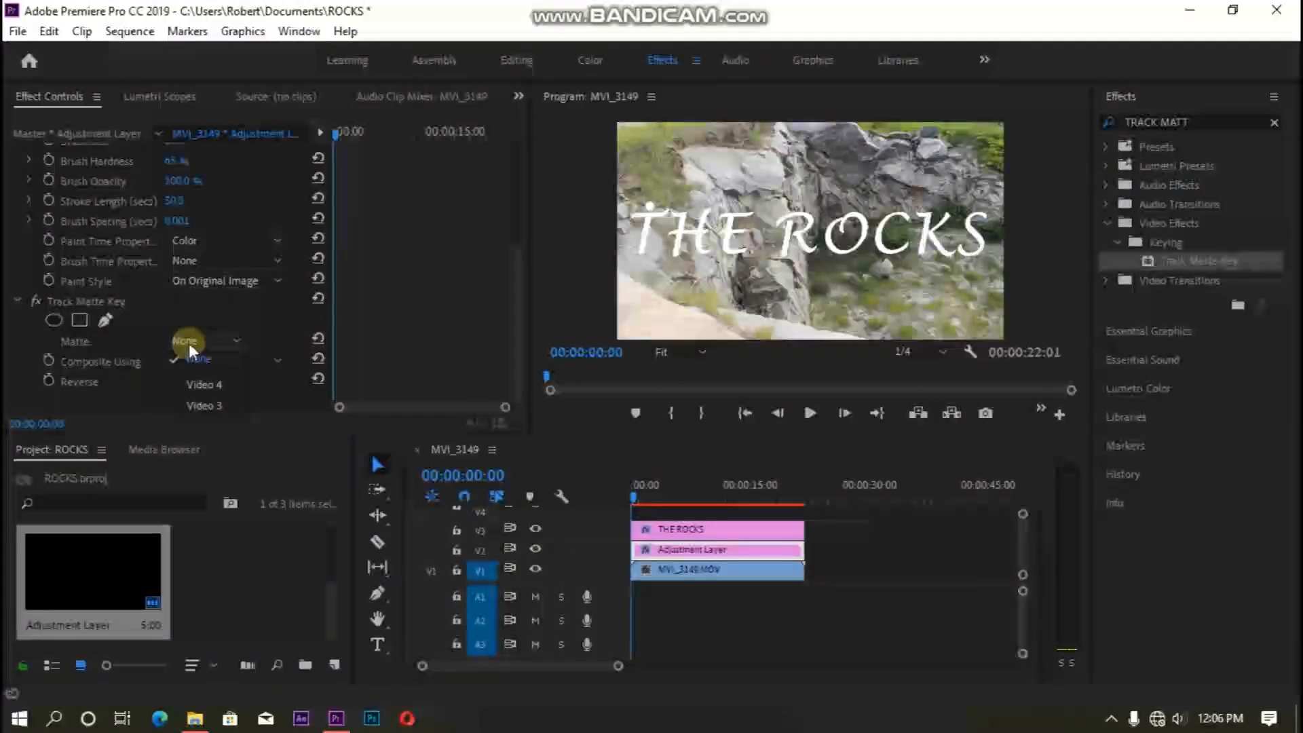
pyautogui.click(194, 406)
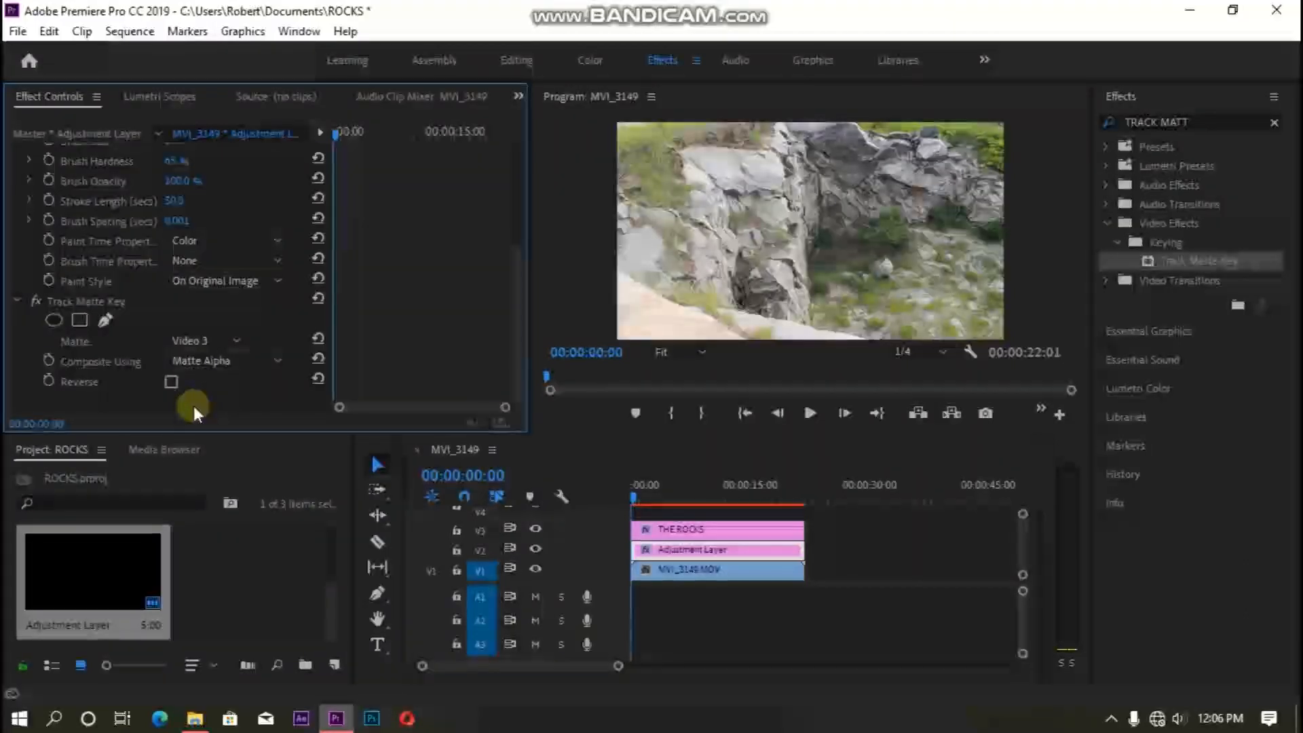
# - Preview playback, then trim the title, adjustment layer and video clips to end at about 7 seconds
pyautogui.press('space')
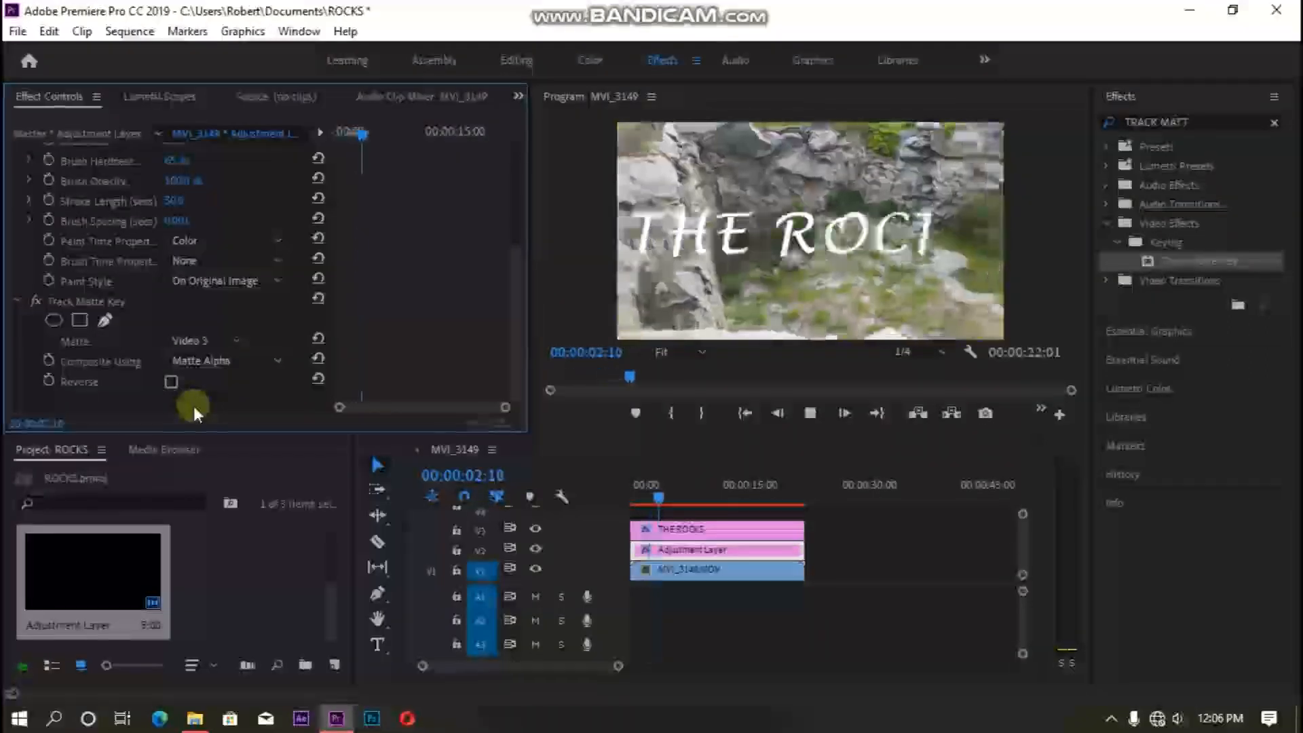
pyautogui.press('space')
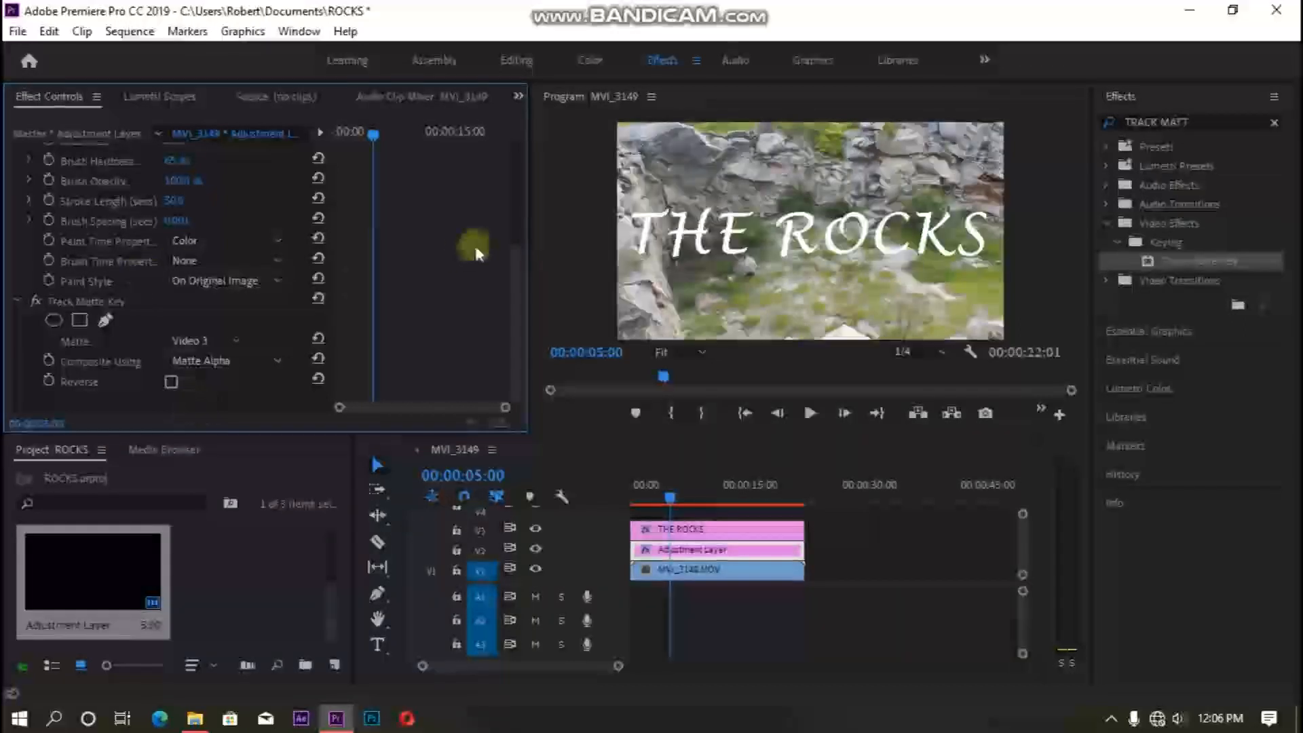
pyautogui.moveTo(787, 529); pyautogui.dragTo(691, 546)
pyautogui.click(801, 551)
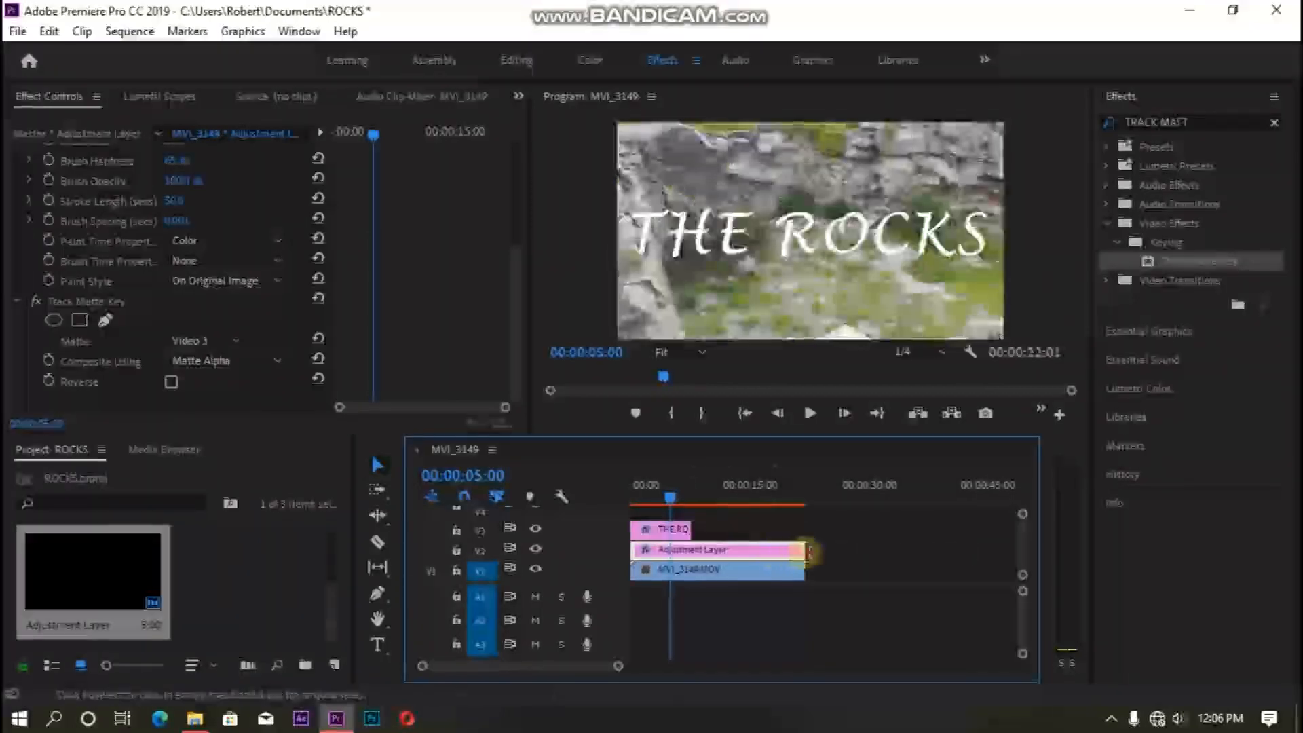
pyautogui.moveTo(799, 551); pyautogui.dragTo(691, 574)
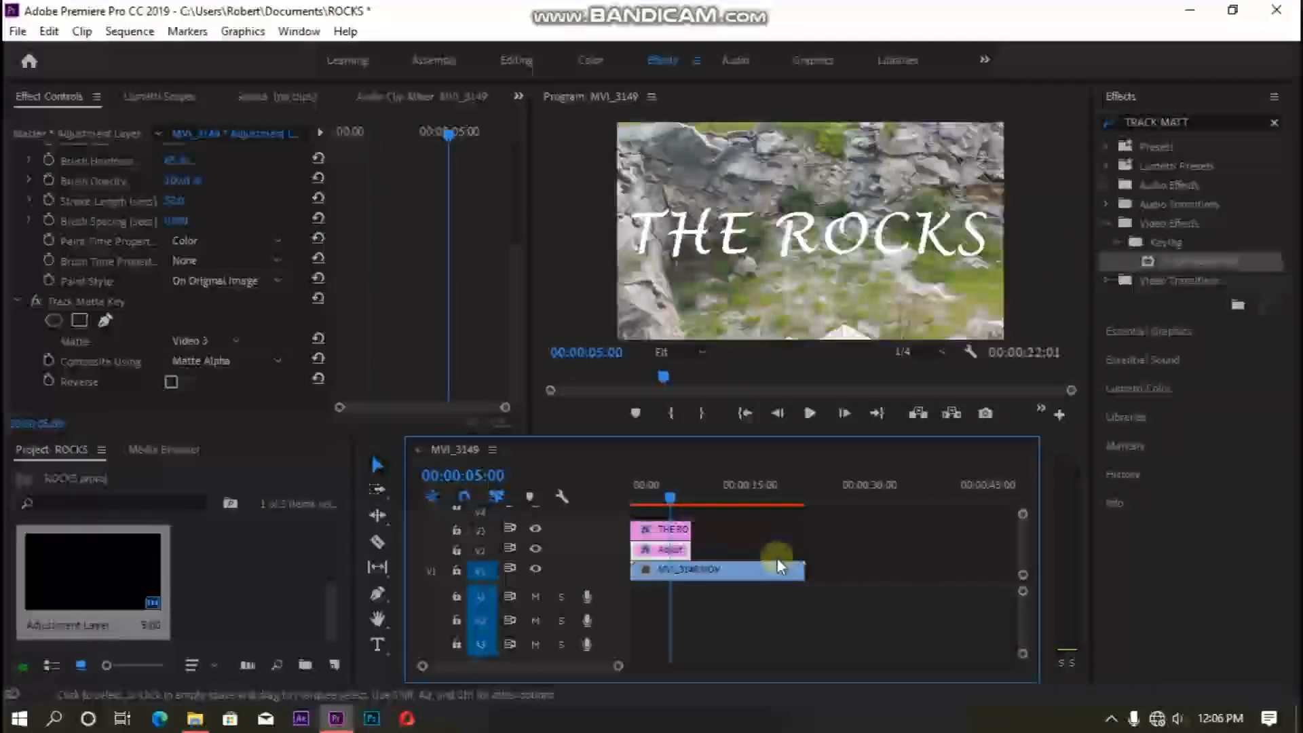
pyautogui.moveTo(803, 570); pyautogui.dragTo(690, 604)
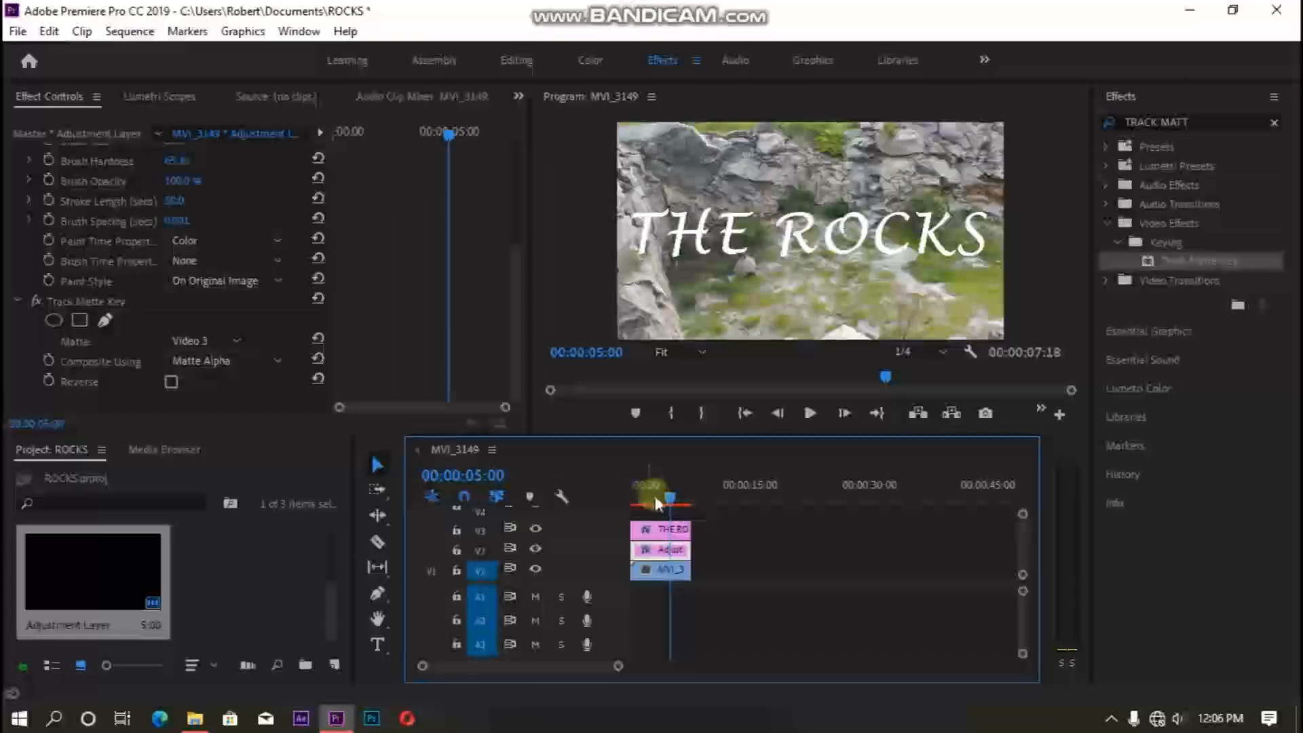
# - Render the preview of the trimmed sequence from the start and play it back to check the write-on
pyautogui.moveTo(663, 495); pyautogui.dragTo(623, 494)
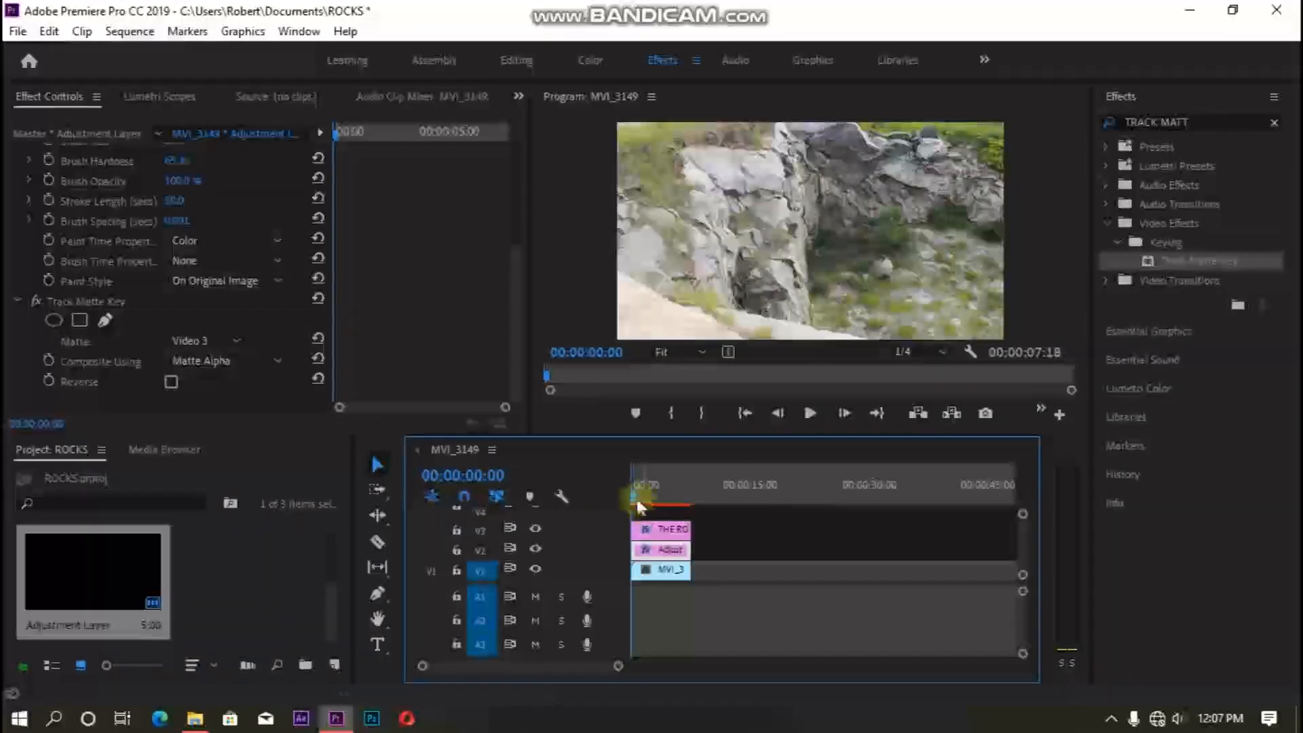
pyautogui.moveTo(636, 499); pyautogui.dragTo(691, 500)
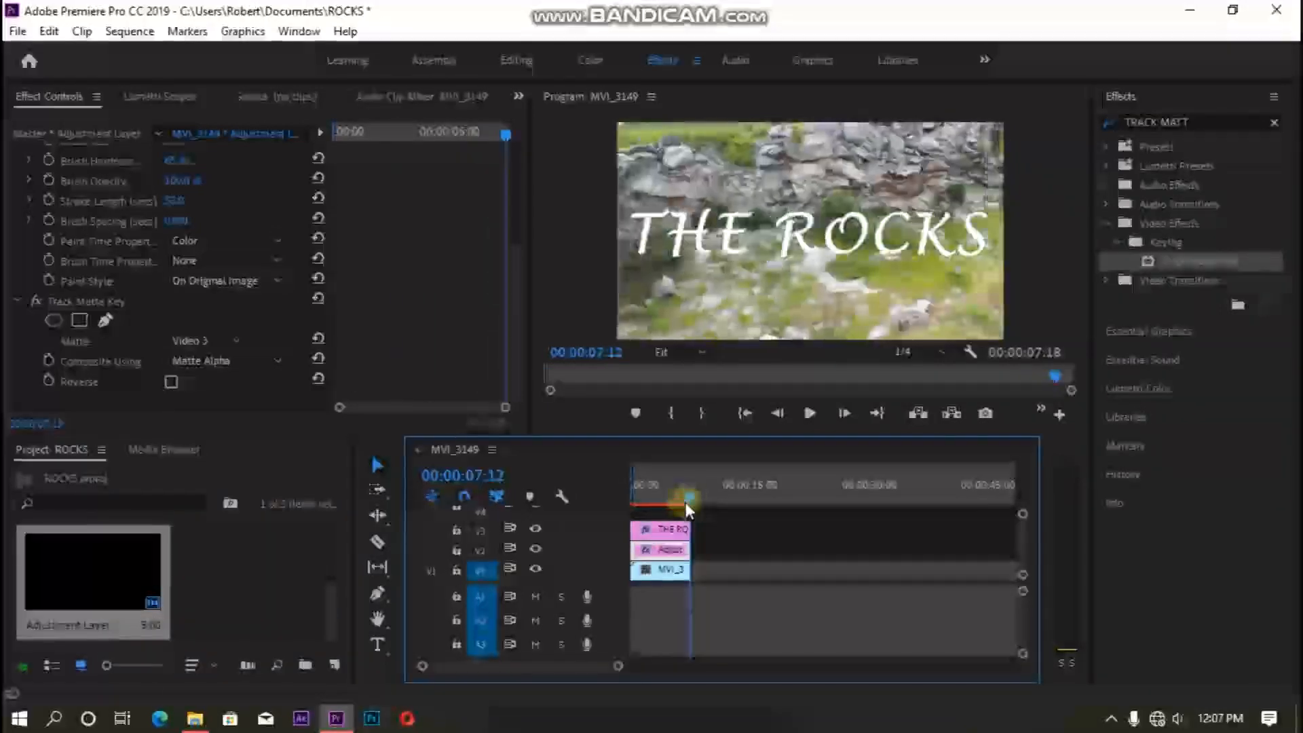
pyautogui.click(645, 558)
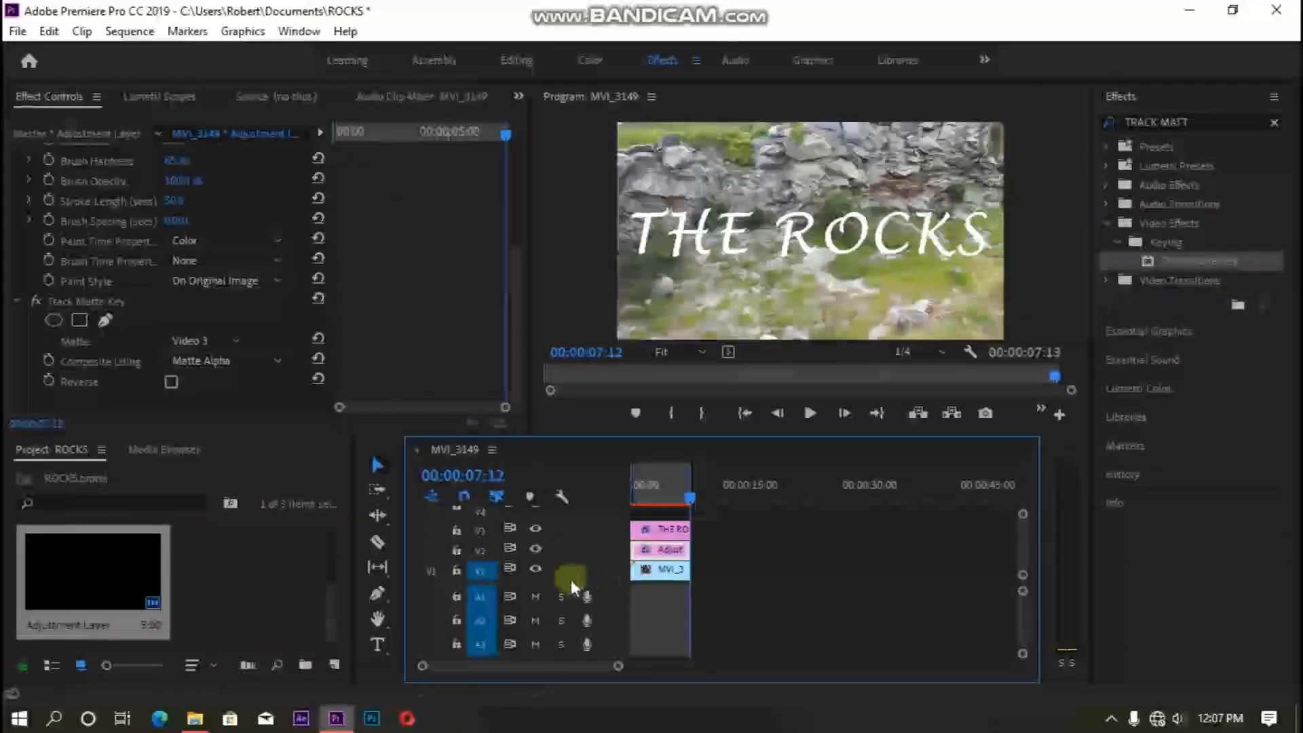
pyautogui.press('Return')
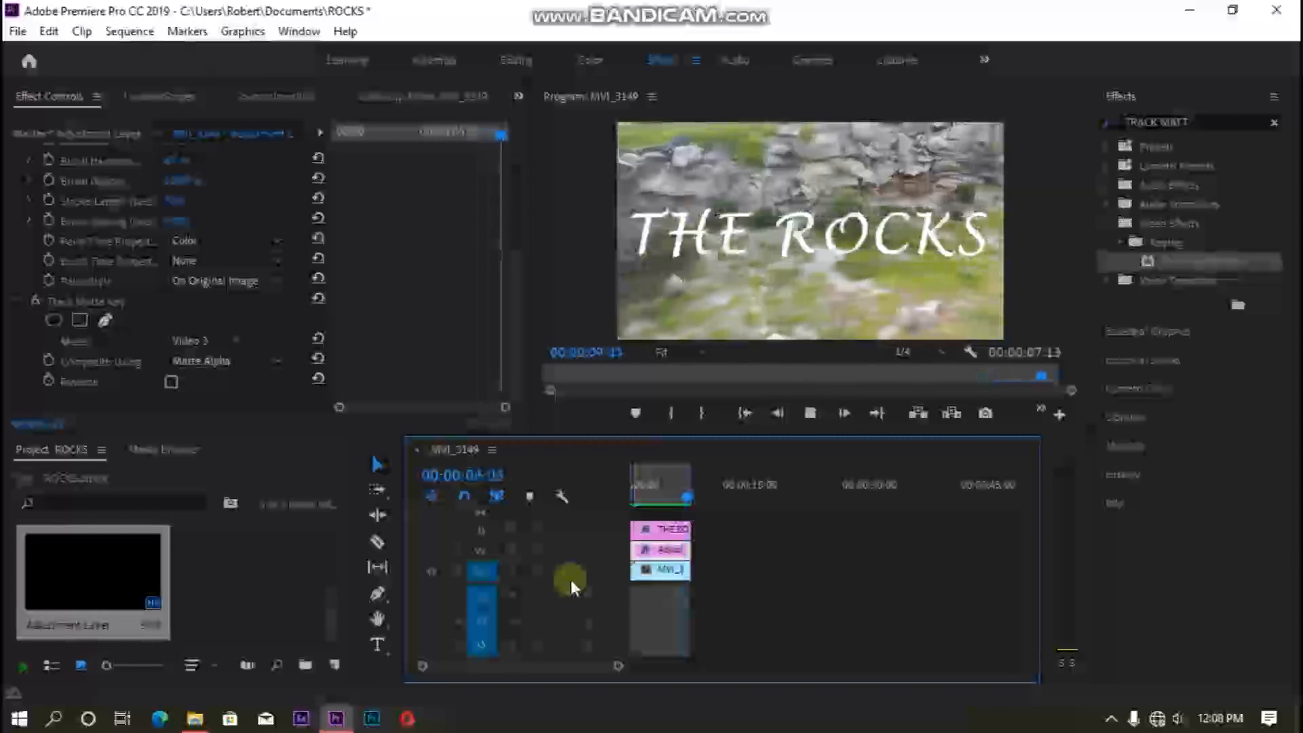
pyautogui.press('space')
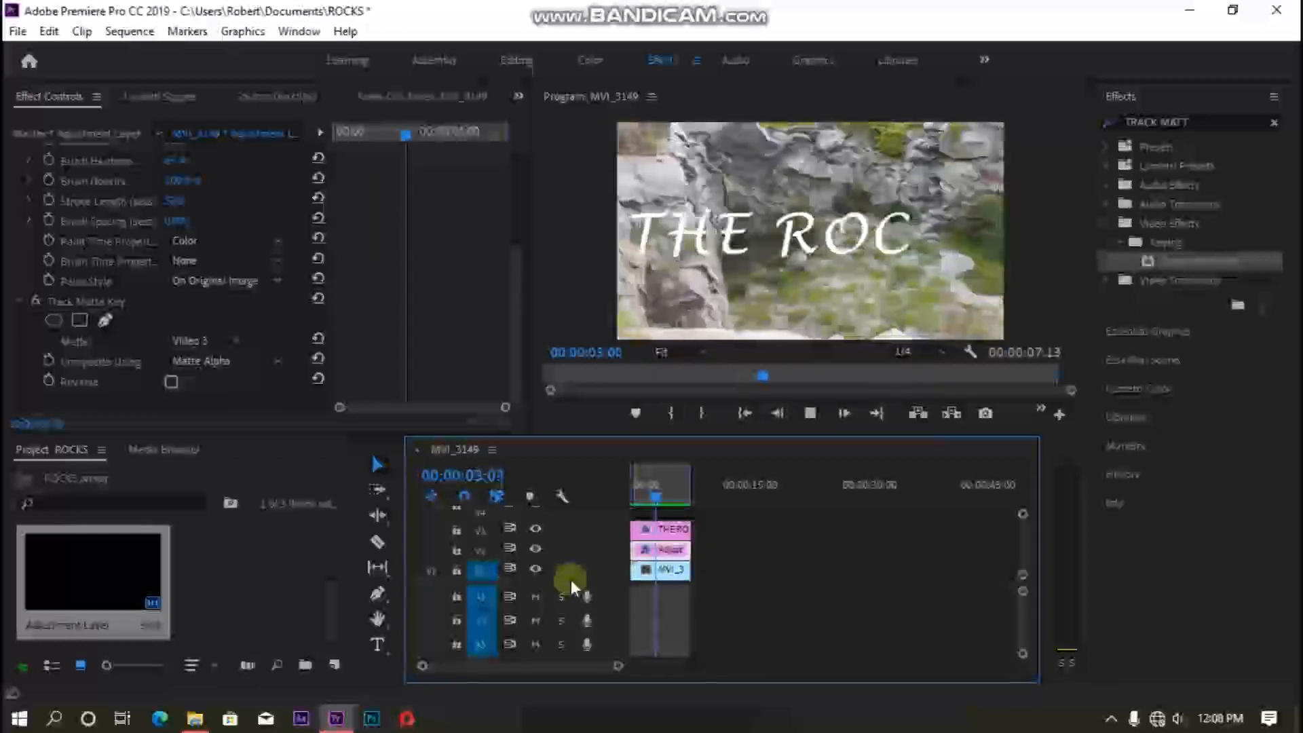
pyautogui.press('space')
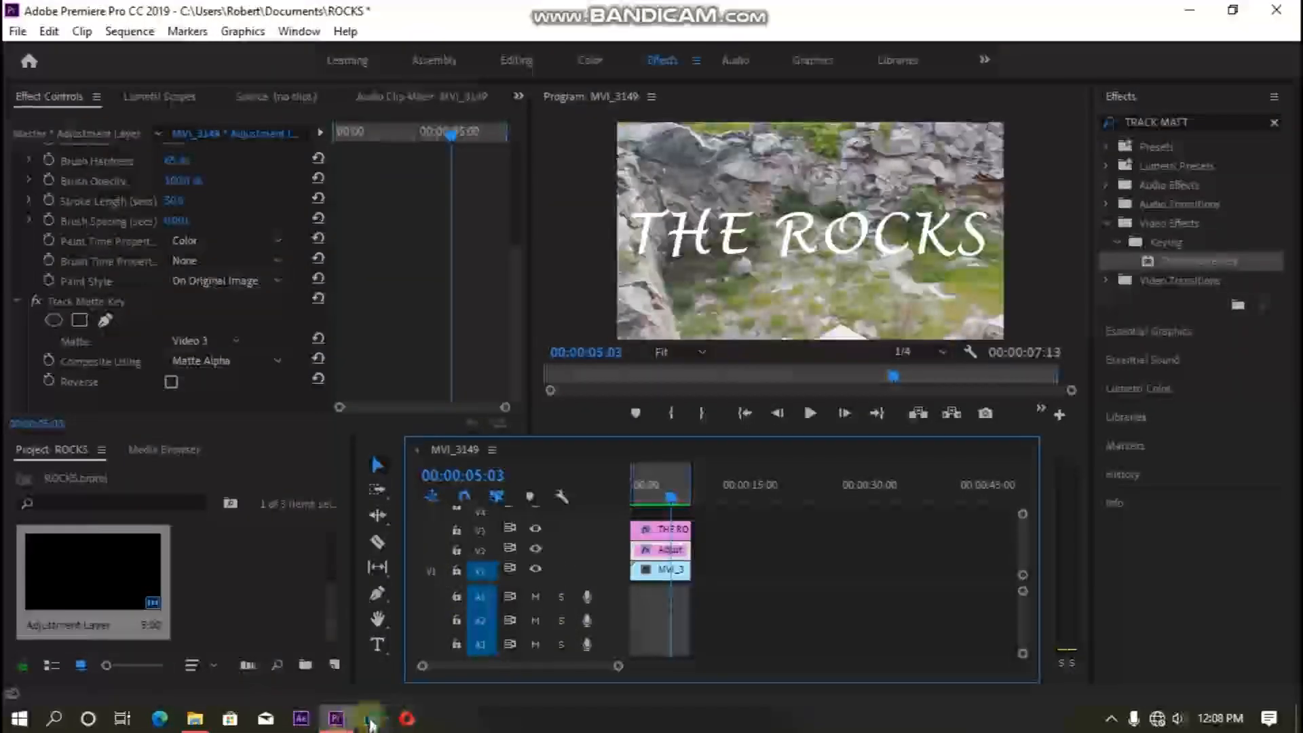
pyautogui.click(1112, 718)
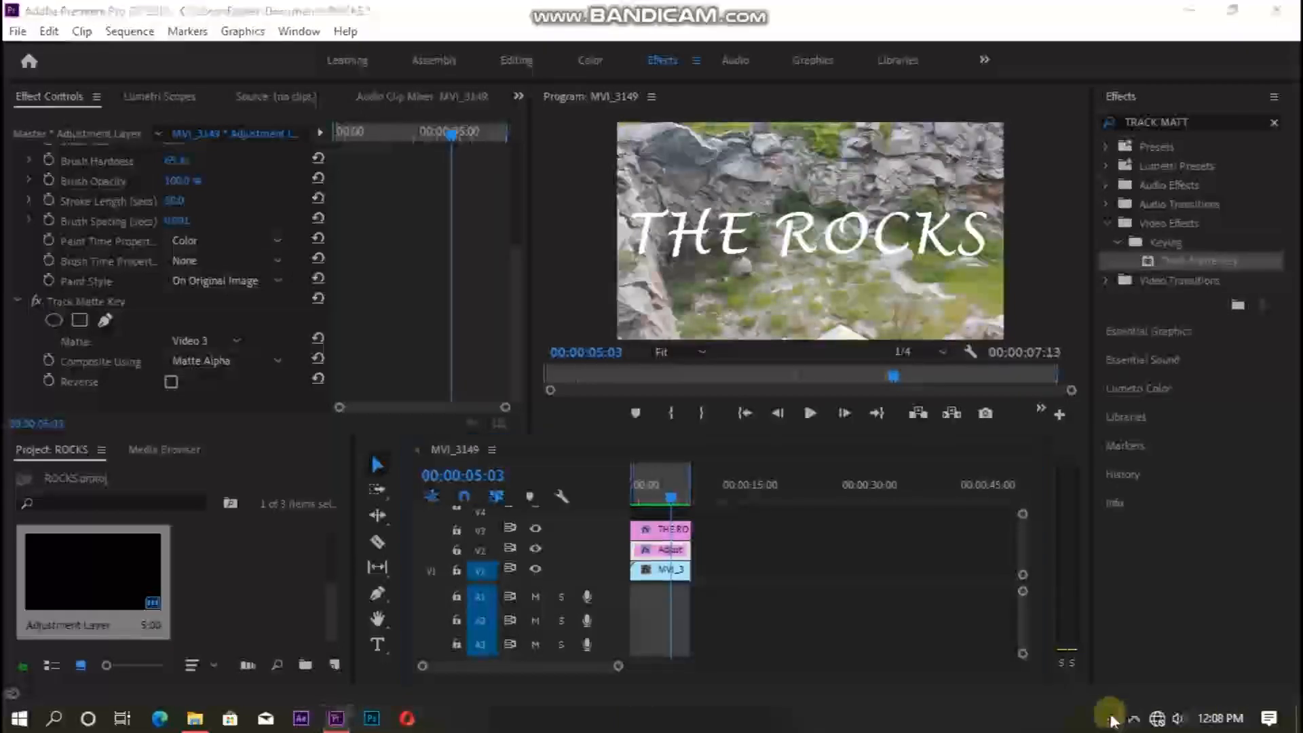
pyautogui.click(1145, 724)
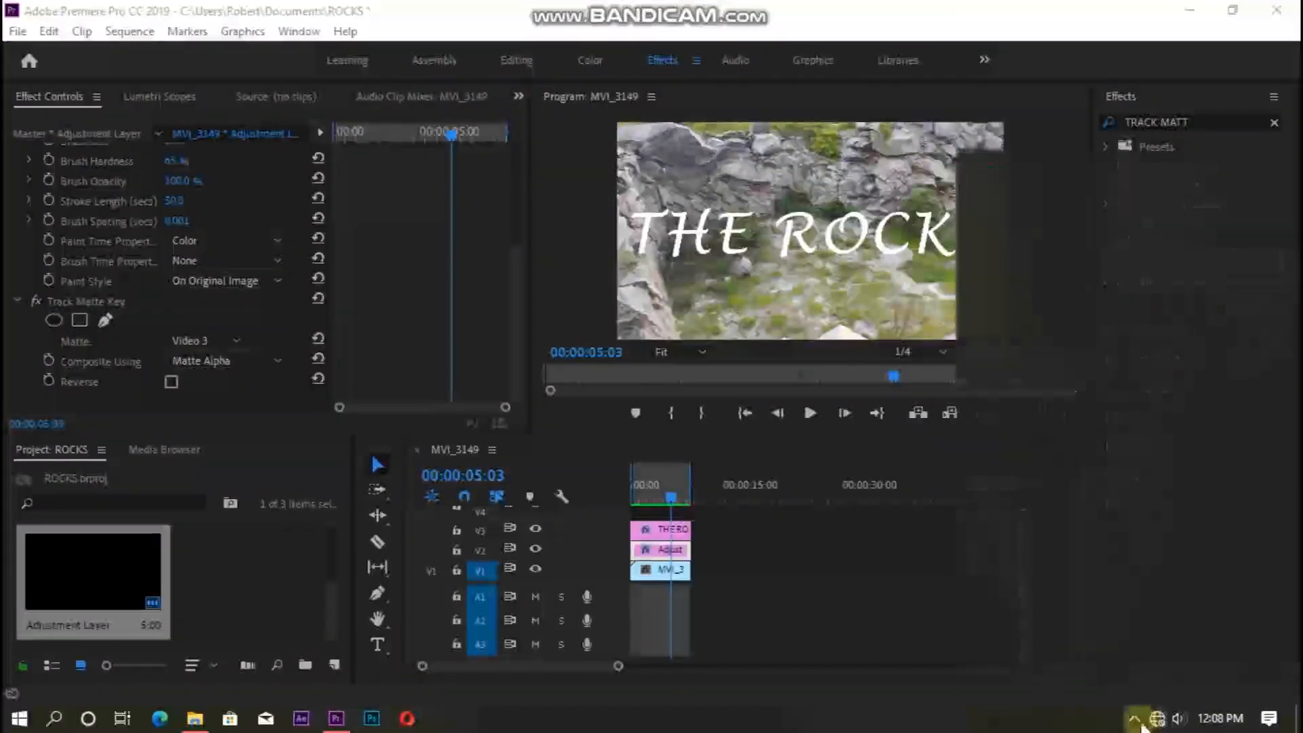